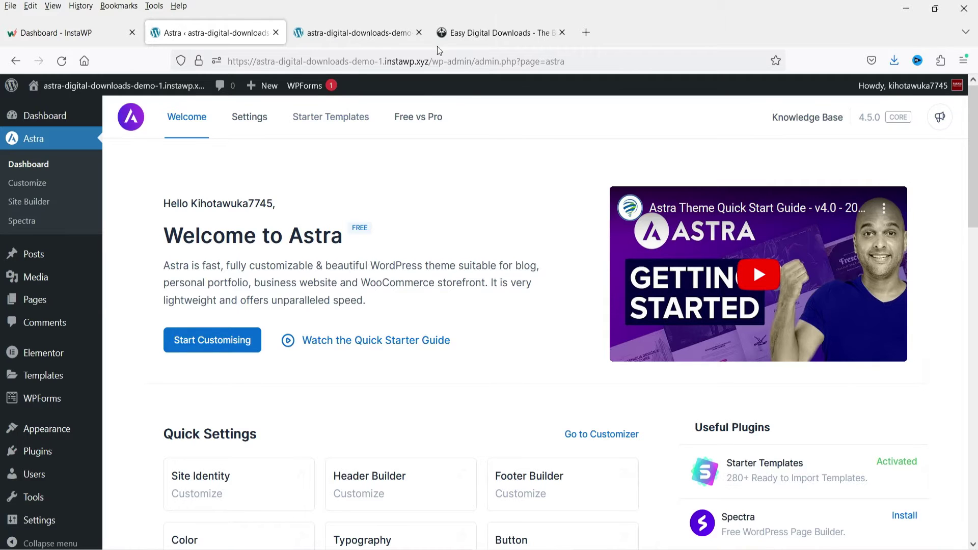
pyautogui.click(352, 34)
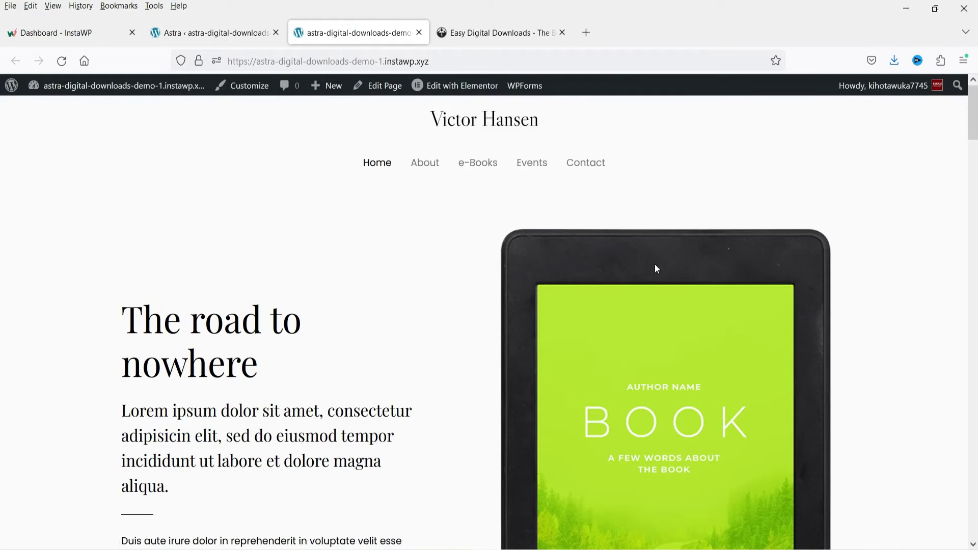
pyautogui.scroll(-6, 350, 255)
pyautogui.scroll(6, 356, 251)
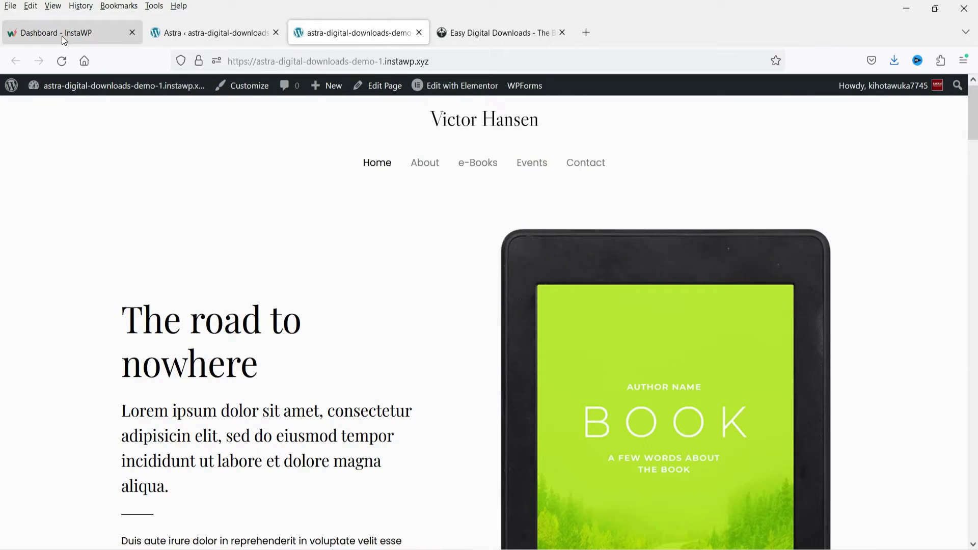
pyautogui.click(64, 39)
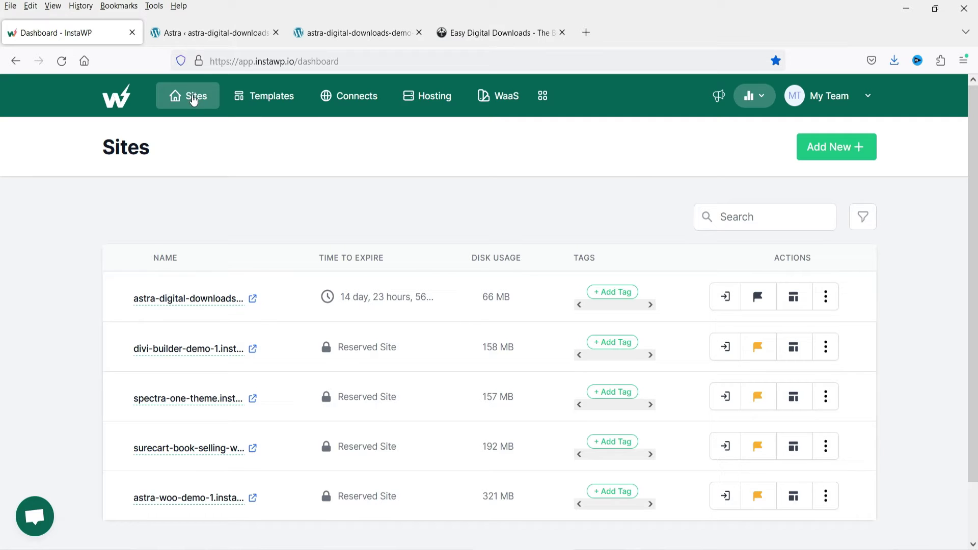
pyautogui.click(215, 33)
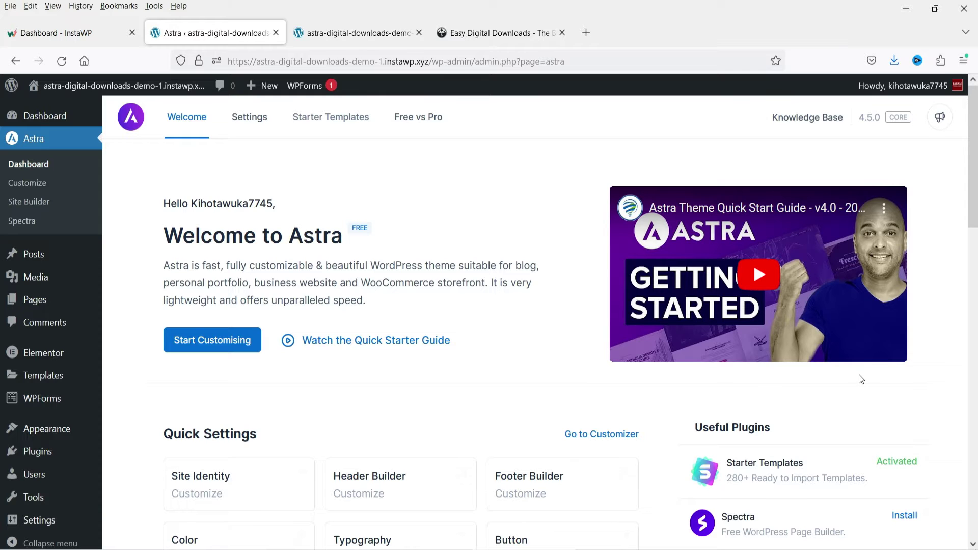
# - Search the plugin directory for 'easy digital downloads' and install Easy Digital Downloads – Sell Digital Files
pyautogui.moveTo(39, 455)
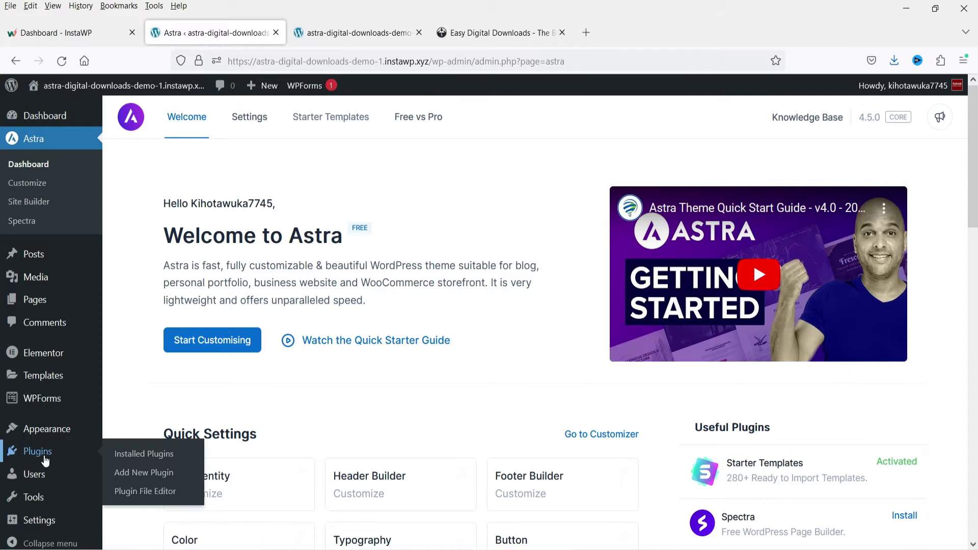
pyautogui.click(129, 474)
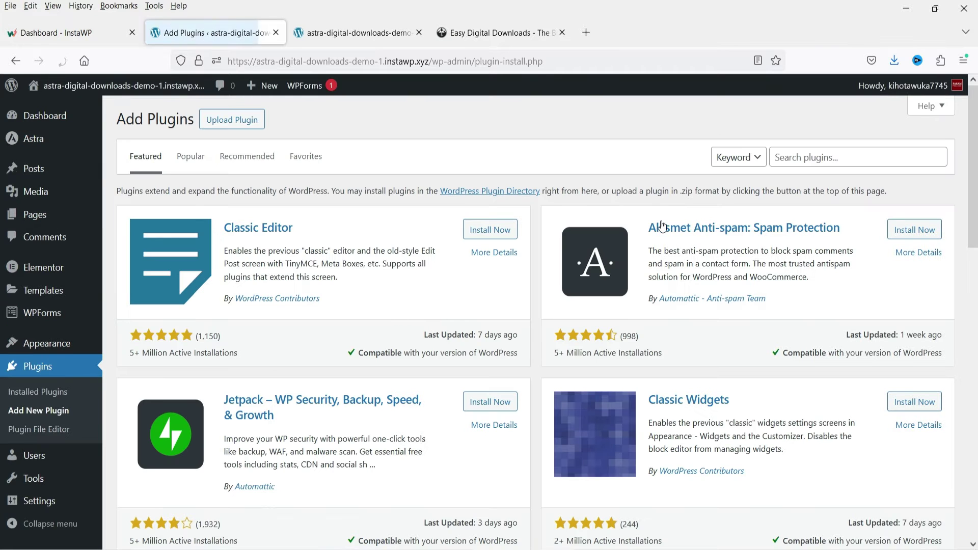
pyautogui.click(812, 157)
pyautogui.write('easy digital downl')
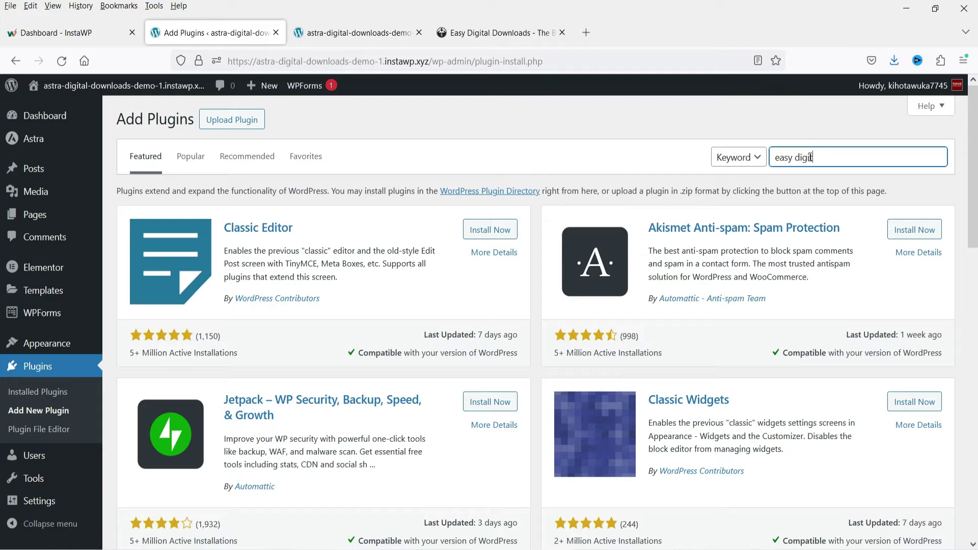
pyautogui.write('oads')
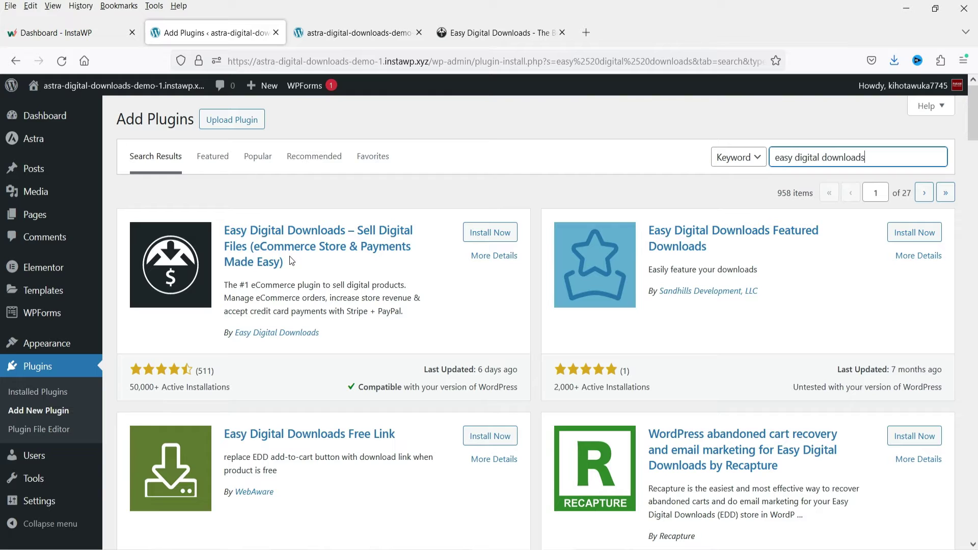
pyautogui.click(484, 240)
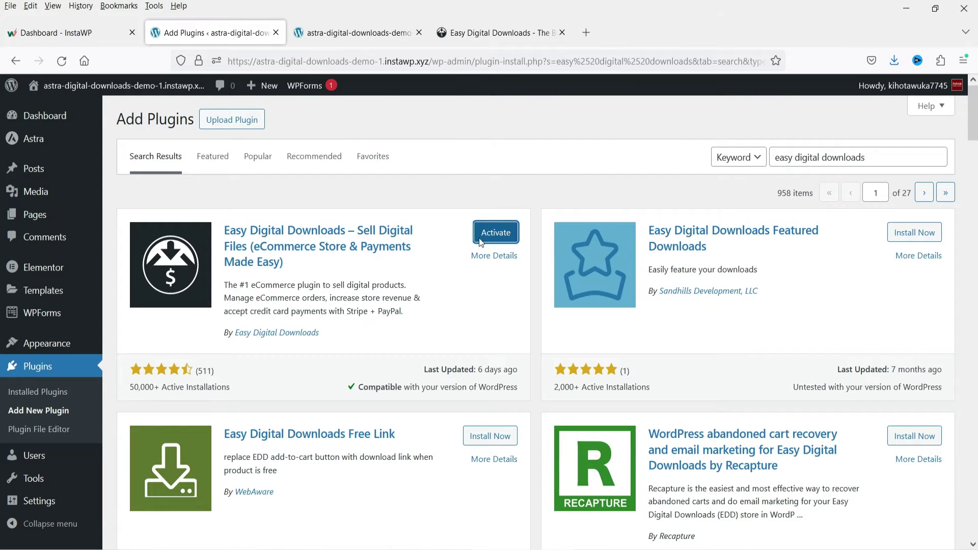
# - Activate Easy Digital Downloads and start its setup wizard at the Business info step
pyautogui.click(486, 235)
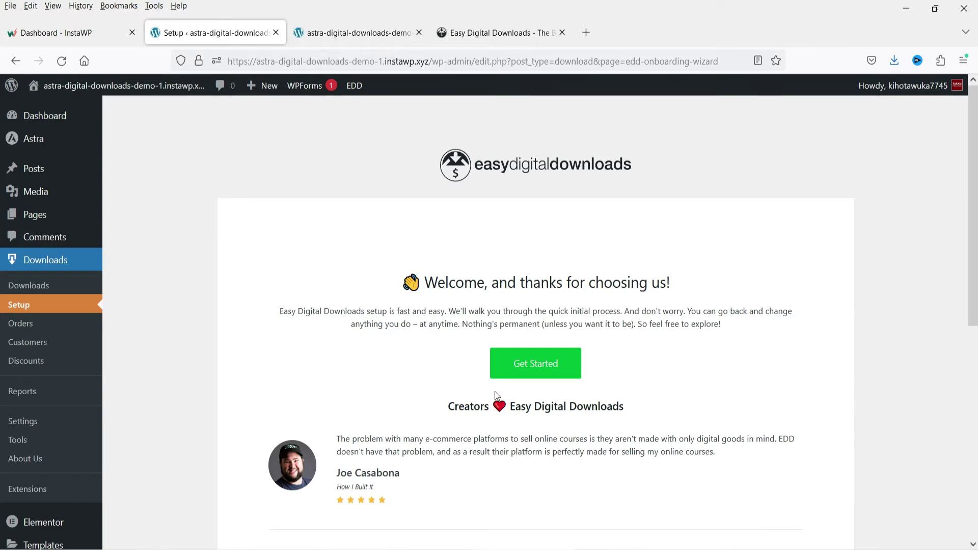
pyautogui.click(535, 367)
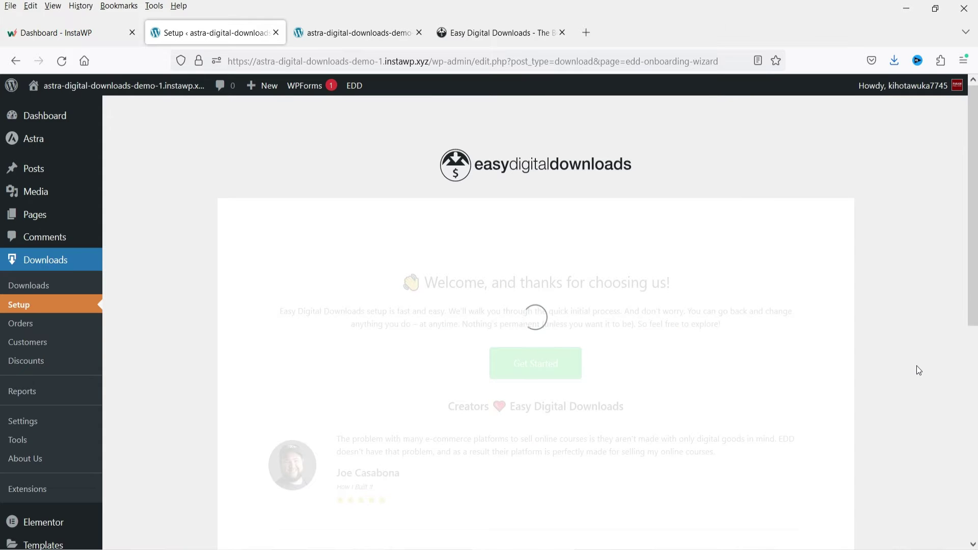
pyautogui.scroll(-2, 917, 367)
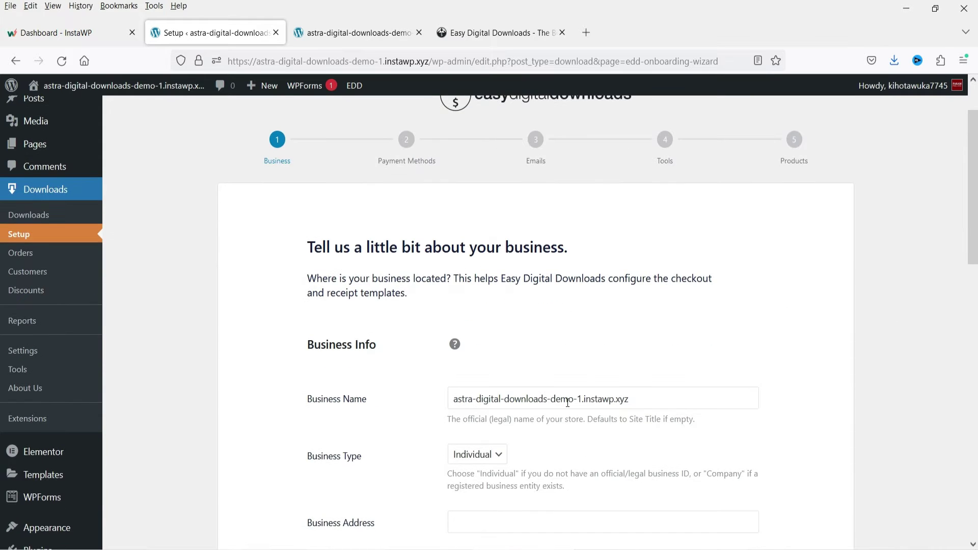
# - Enter 'Param Freelance' as the business name and keep Individual as the business type
pyautogui.tripleClick(567, 402)
pyautogui.write('Param')
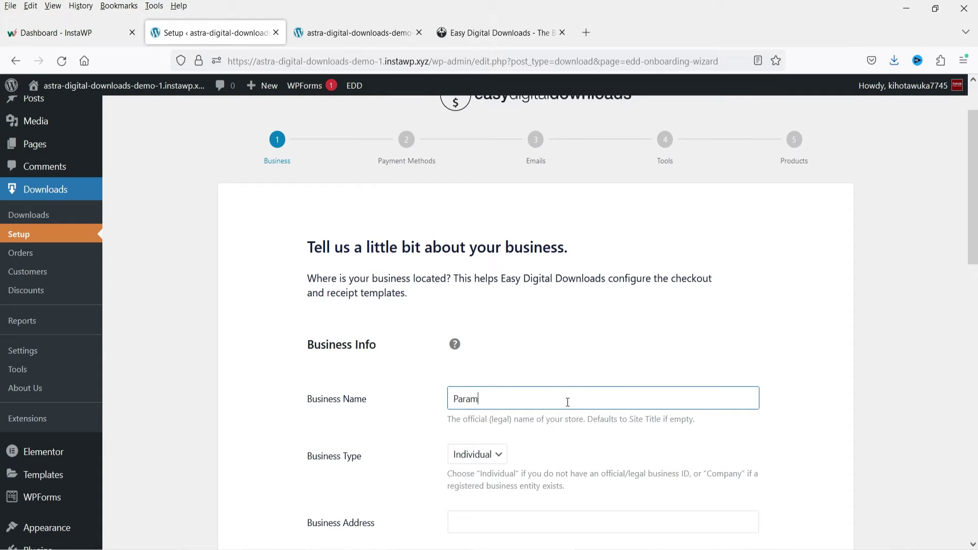
pyautogui.write(' Freelance')
pyautogui.scroll(-5, 583, 397)
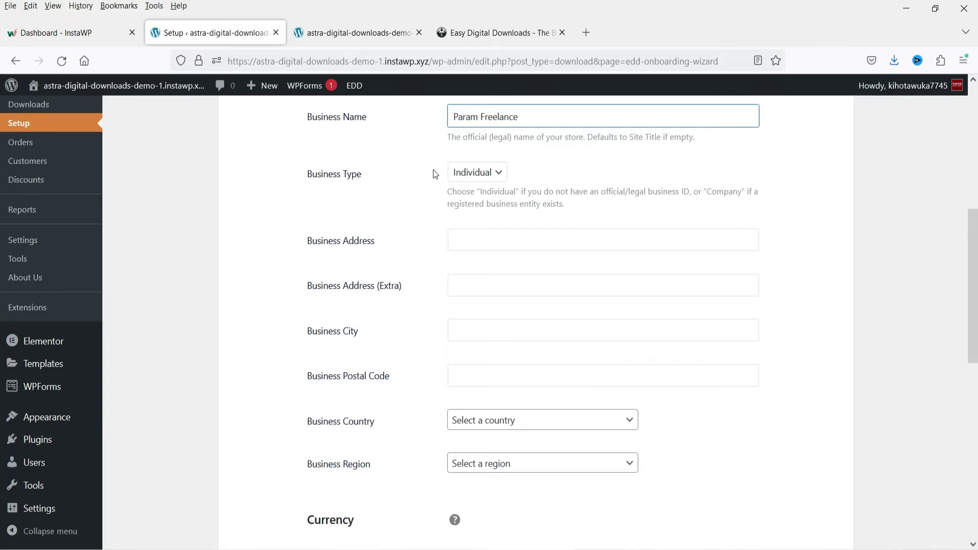
pyautogui.click(471, 173)
pyautogui.click(471, 193)
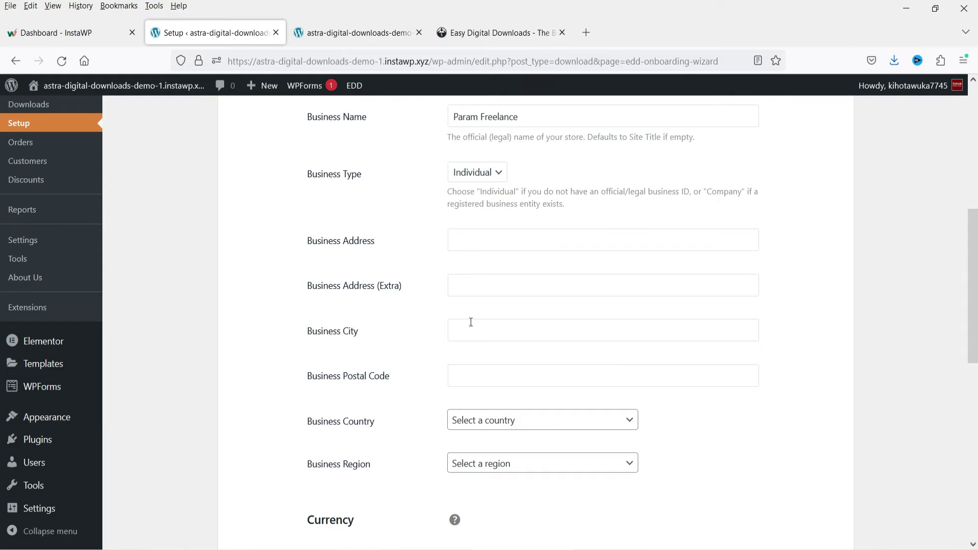
# - Set the business country to United States, leaving the region unselected
pyautogui.scroll(-4, 505, 323)
pyautogui.scroll(2, 518, 268)
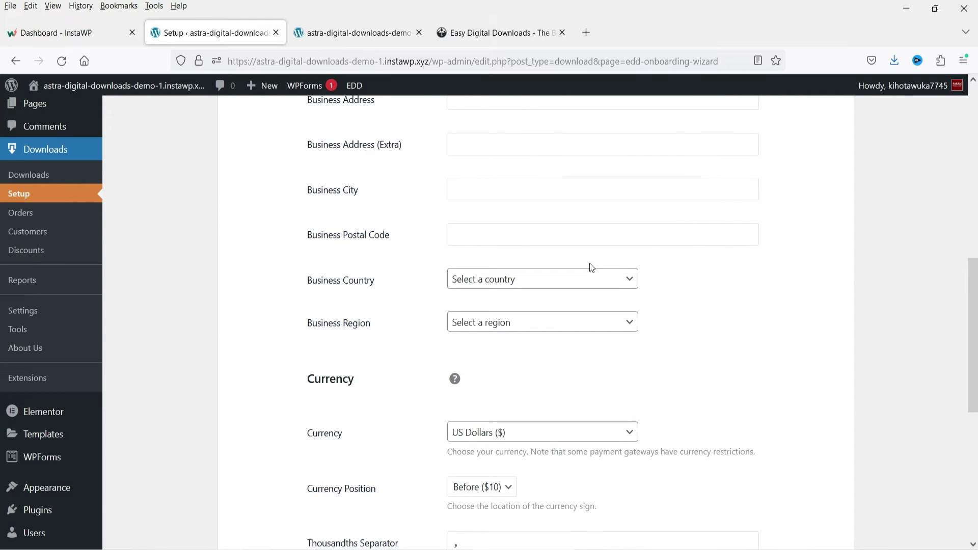
pyautogui.click(492, 279)
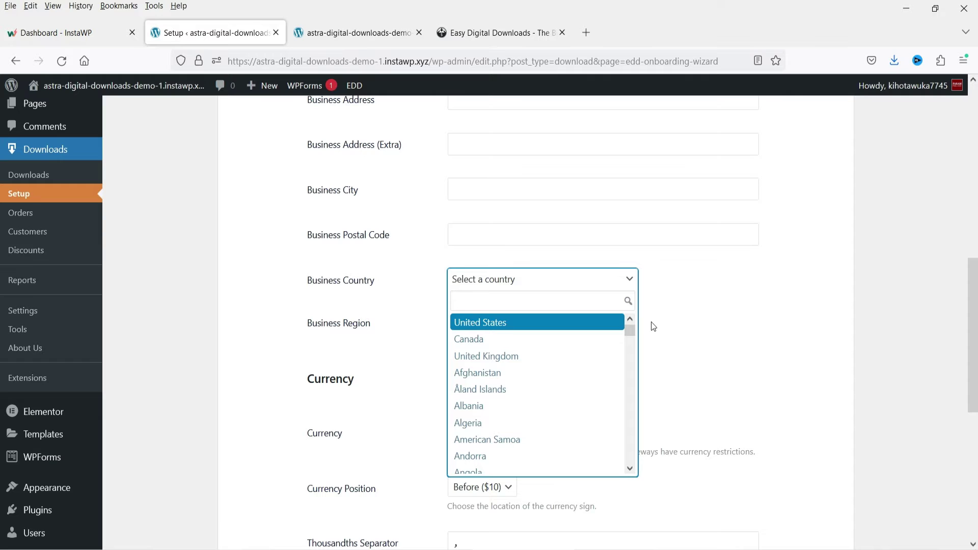
pyautogui.click(480, 323)
pyautogui.click(346, 302)
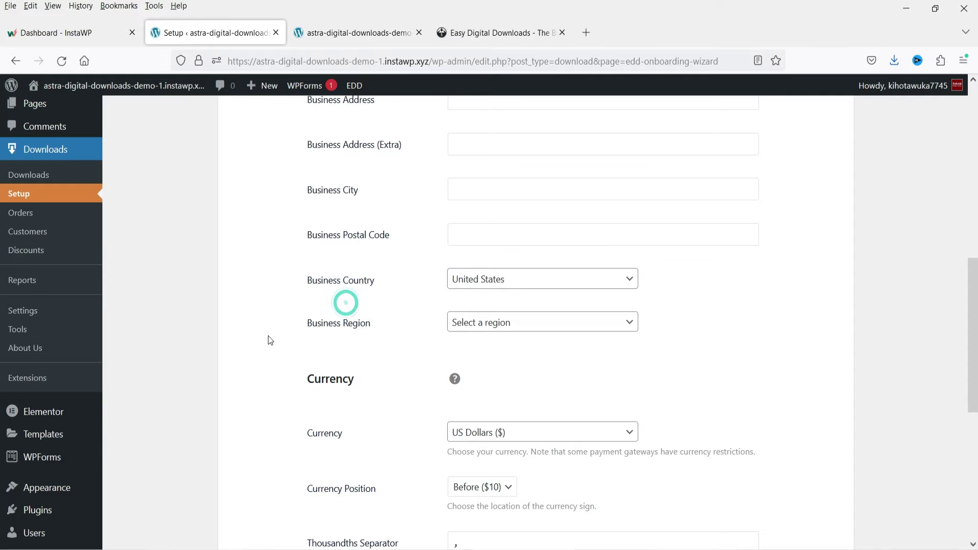
pyautogui.click(479, 323)
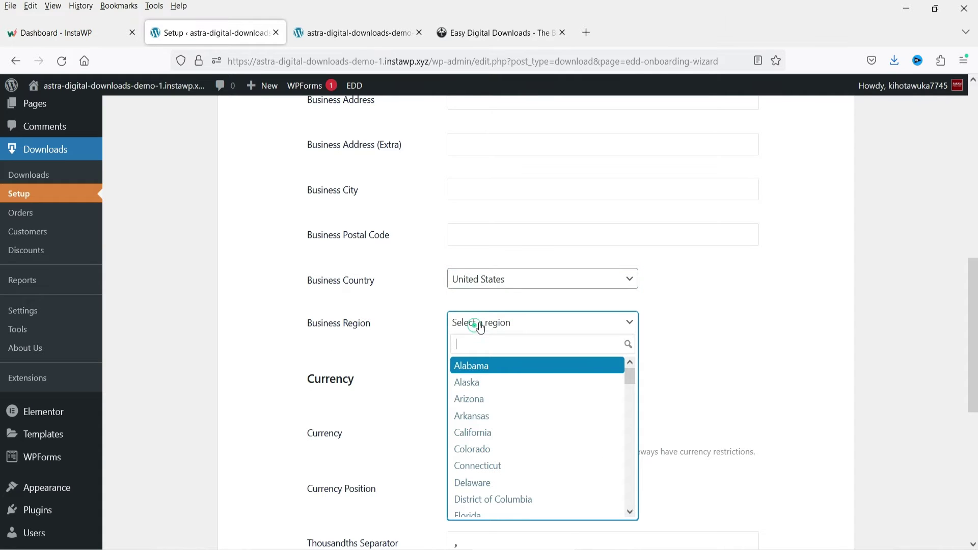
pyautogui.click(830, 335)
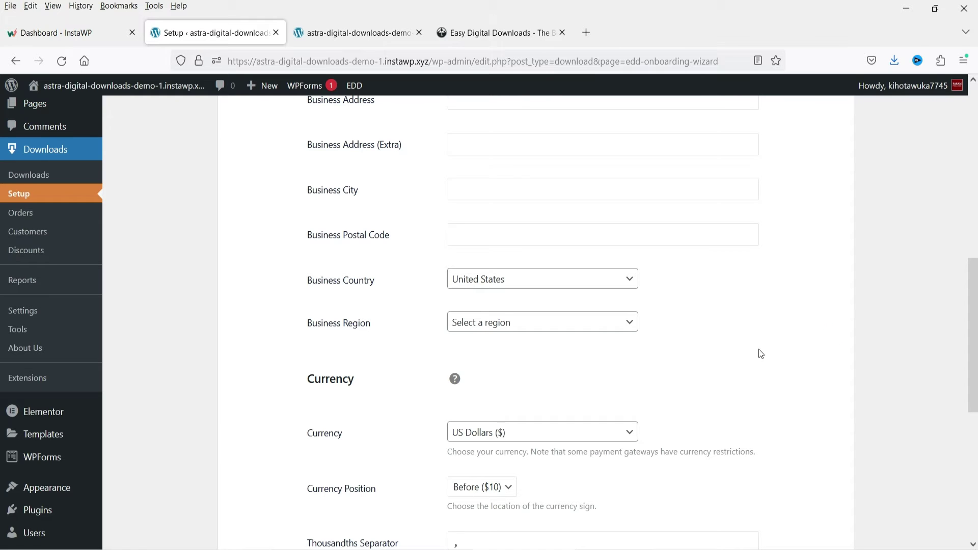
# - Keep US Dollars ($) as the currency and save the business details
pyautogui.scroll(-2, 738, 345)
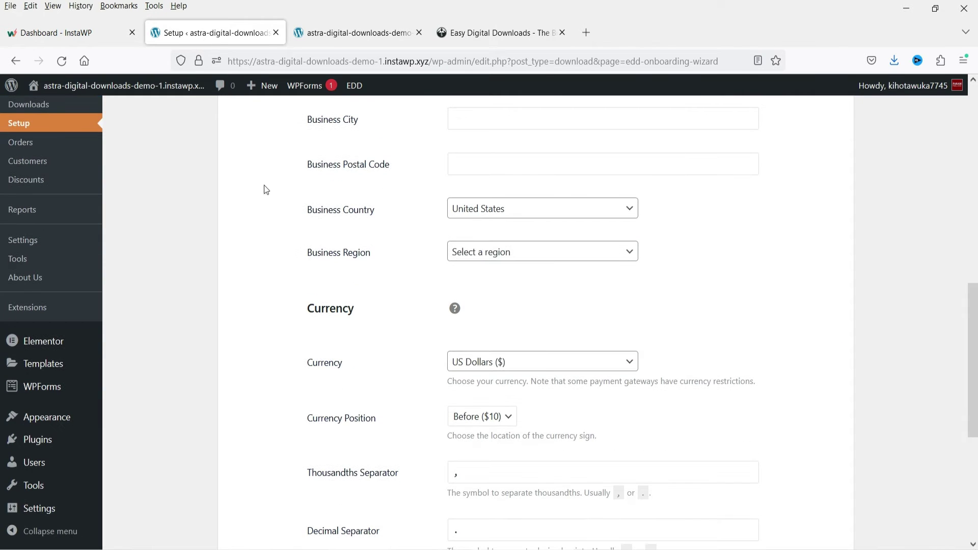
pyautogui.click(544, 361)
pyautogui.click(543, 357)
pyautogui.scroll(-2, 540, 306)
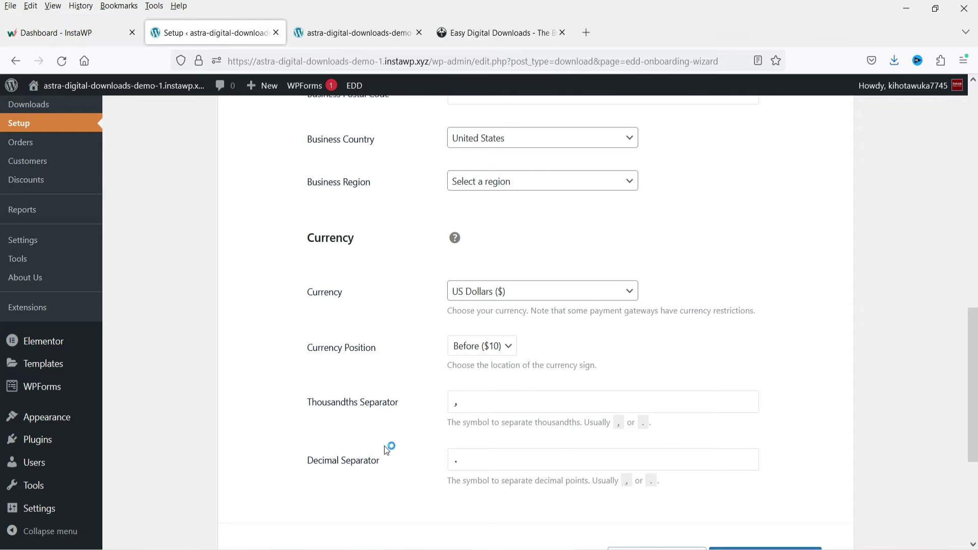
pyautogui.scroll(-4, 386, 446)
pyautogui.scroll(4, 410, 373)
pyautogui.scroll(-4, 415, 377)
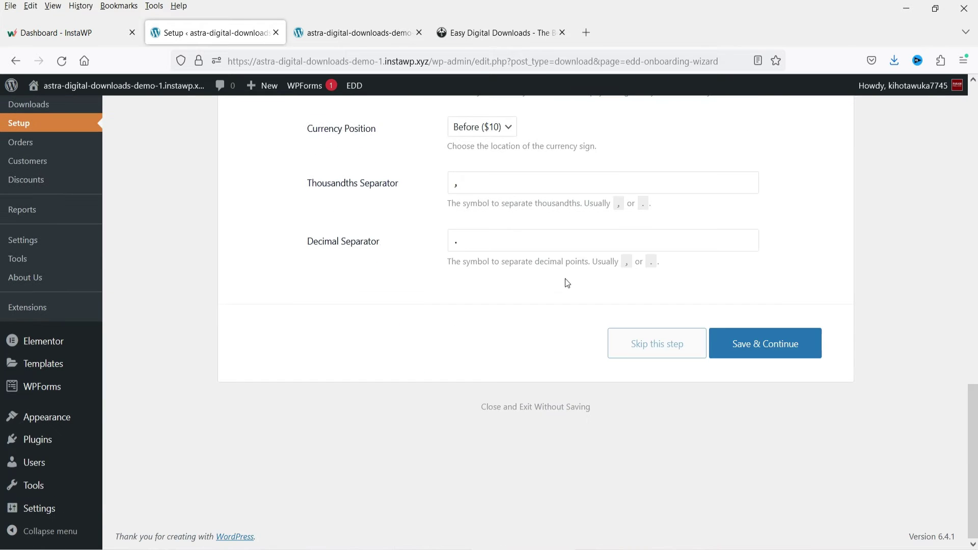
pyautogui.click(774, 344)
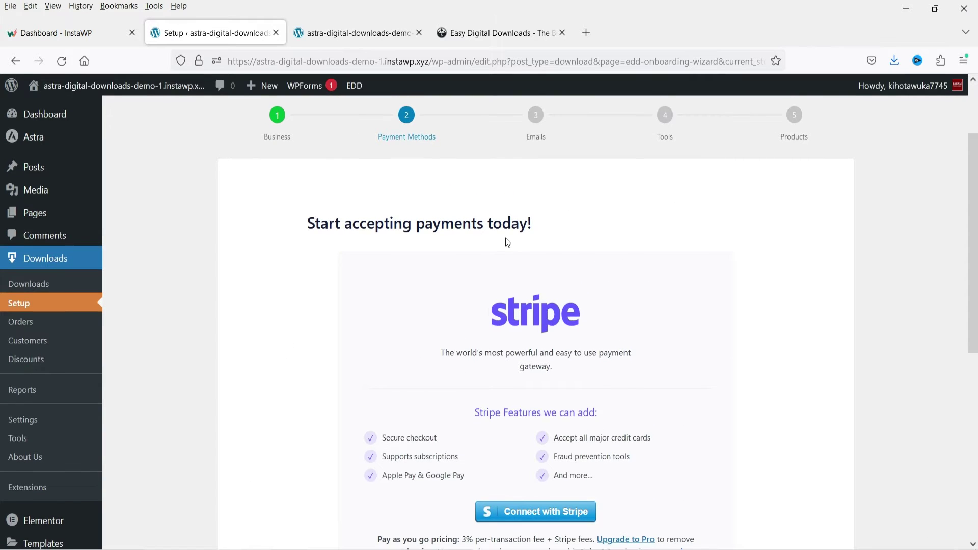
# - Skip the Stripe connection on the Payment Methods step
pyautogui.scroll(-3, 507, 240)
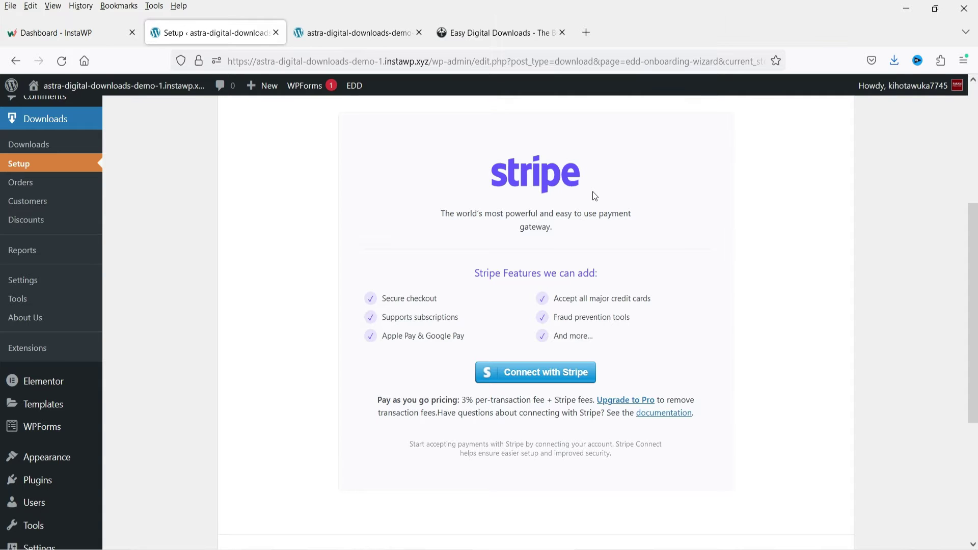
pyautogui.scroll(-3, 594, 196)
pyautogui.click(665, 446)
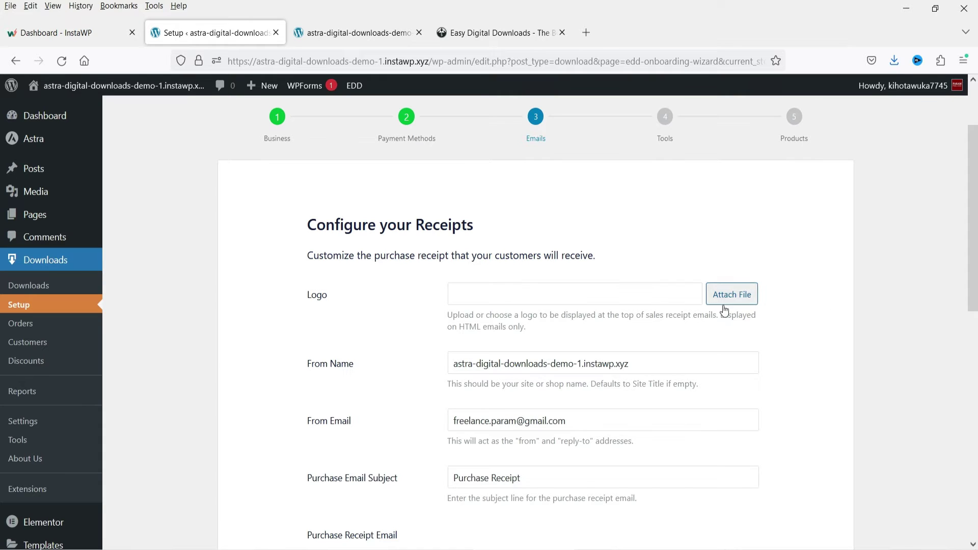
# - Change the receipt From Name to 'Param Freelance'
pyautogui.tripleClick(497, 364)
pyautogui.write('Param Freelance')
pyautogui.scroll(-3, 518, 293)
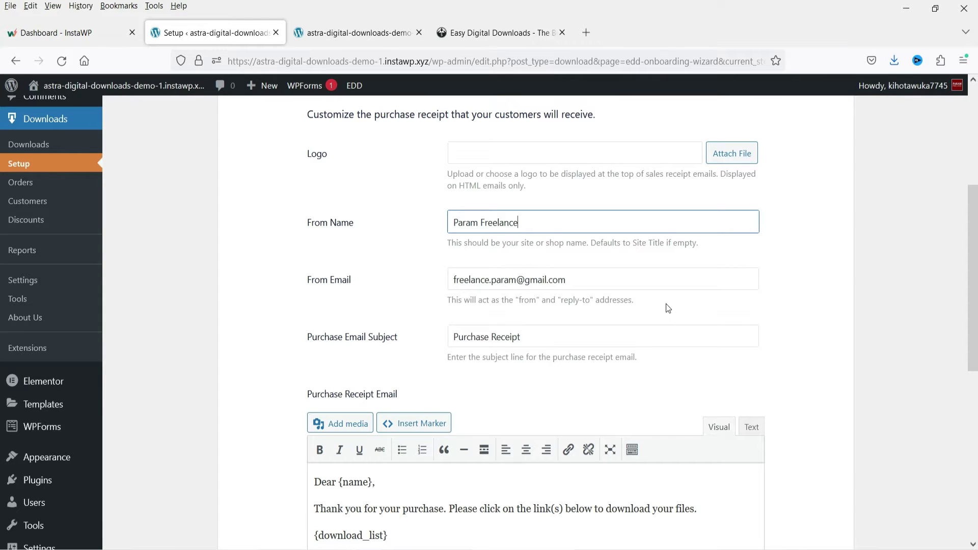
pyautogui.scroll(-2, 612, 296)
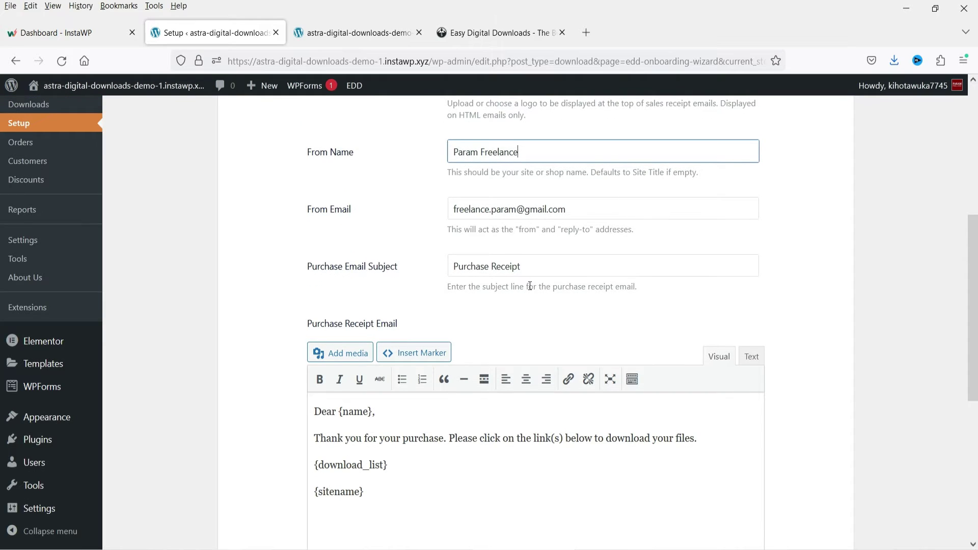
pyautogui.scroll(-2, 530, 286)
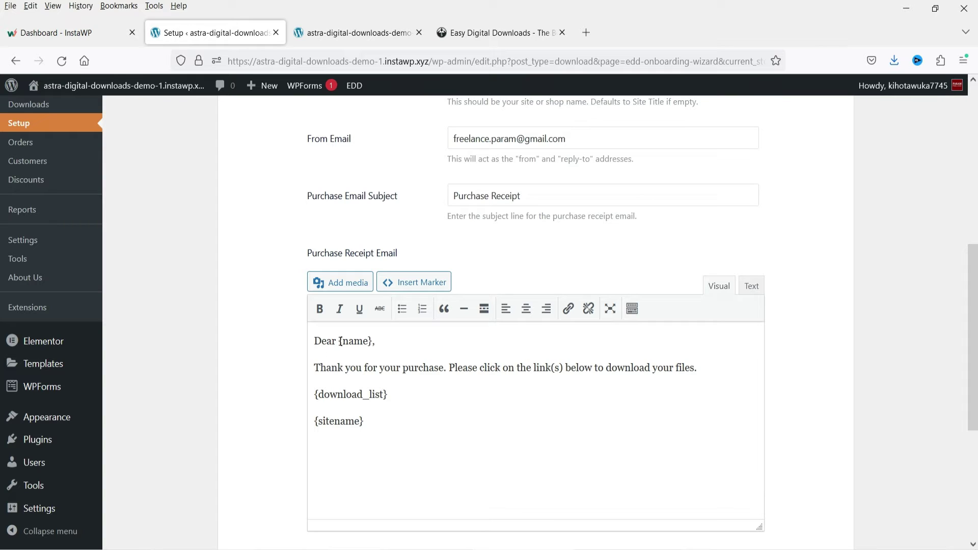
# - Review the {name}, {download_list} and {sitename} placeholders in the receipt template, then save the Emails step
pyautogui.moveTo(341, 342); pyautogui.dragTo(374, 341)
pyautogui.click(460, 388)
pyautogui.tripleClick(397, 392)
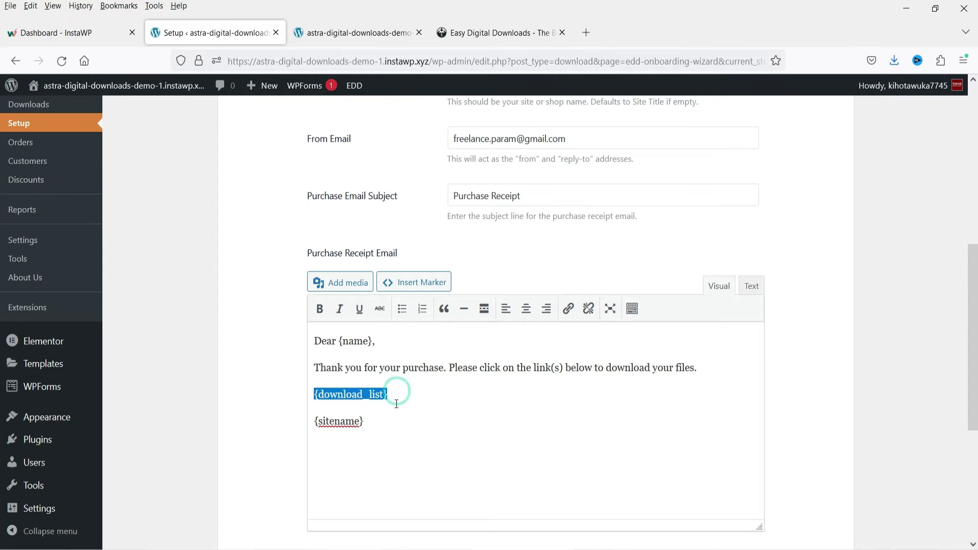
pyautogui.click(407, 406)
pyautogui.tripleClick(384, 421)
pyautogui.click(384, 423)
pyautogui.click(423, 429)
pyautogui.scroll(-5, 764, 458)
pyautogui.click(770, 349)
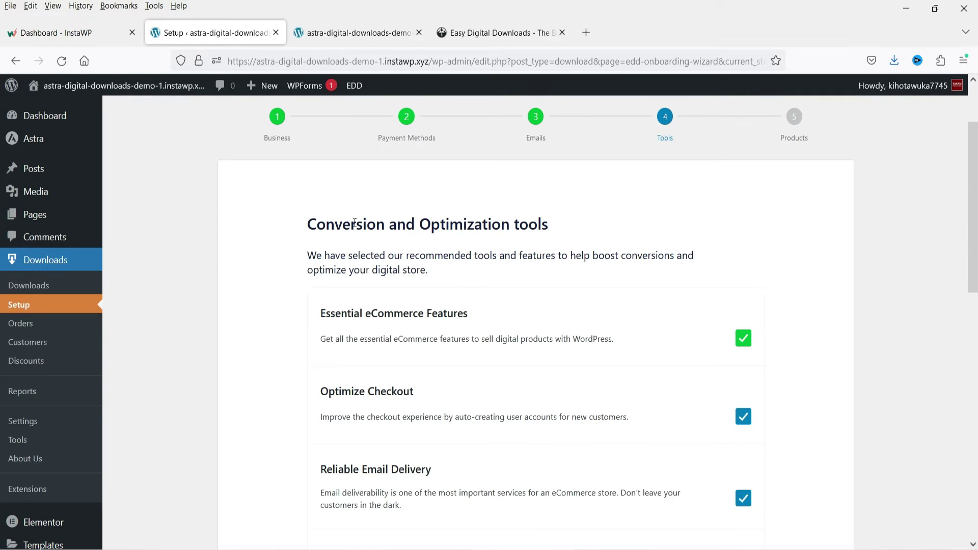
# - Keep the recommended tools checked and install their plugins, including All In One SEO Pack
pyautogui.scroll(-5, 345, 329)
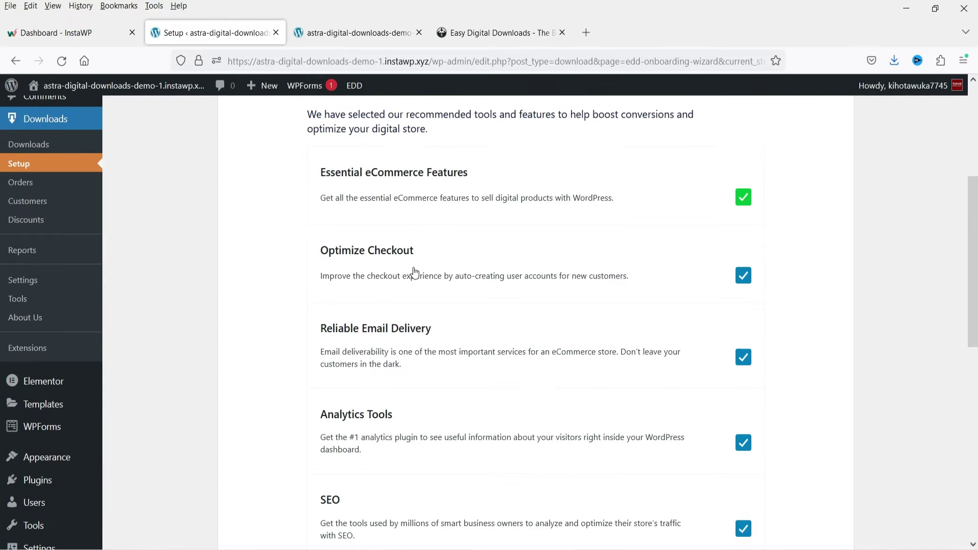
pyautogui.scroll(-4, 481, 250)
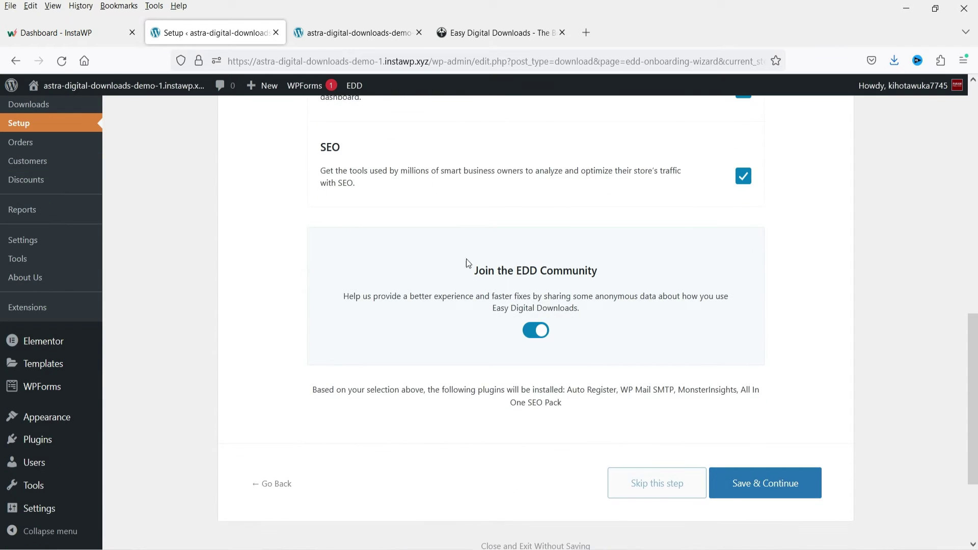
pyautogui.click(784, 498)
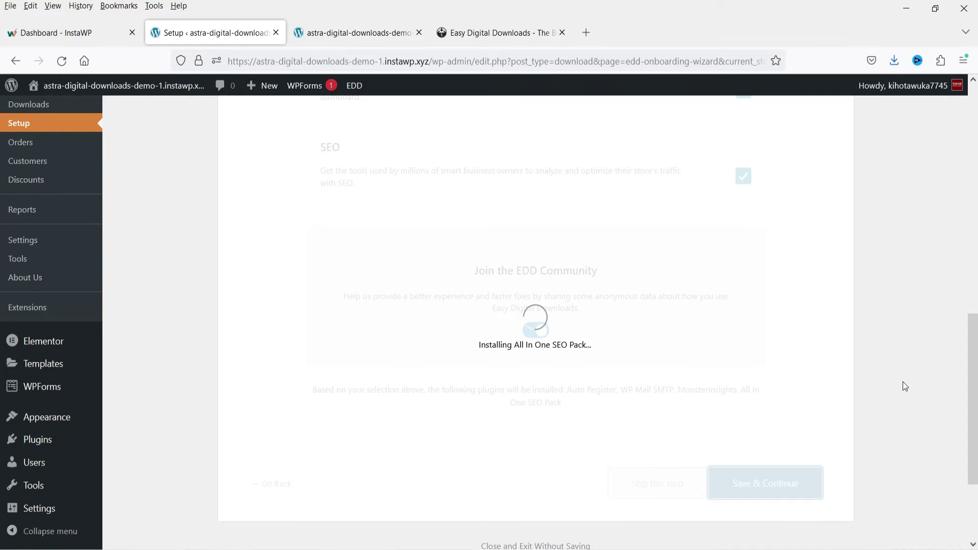
pyautogui.scroll(6, 823, 393)
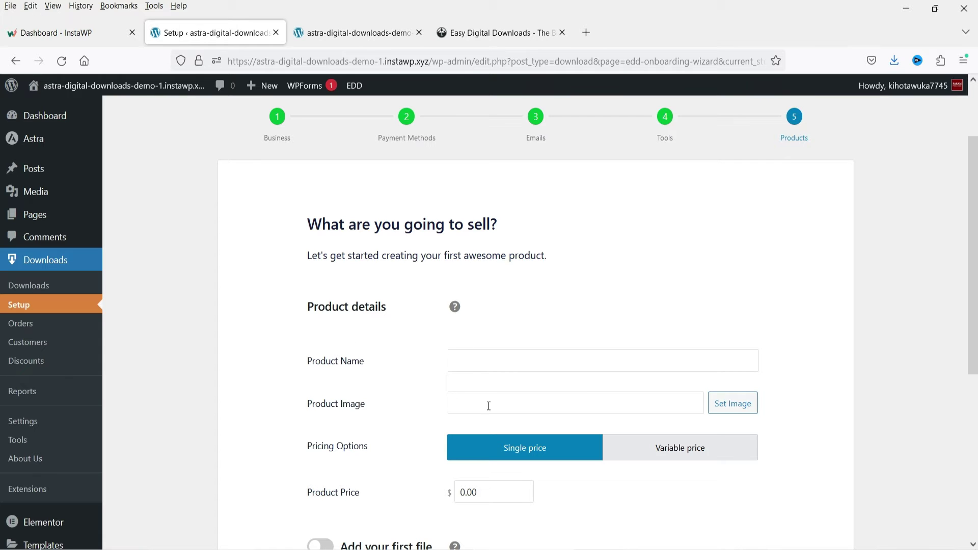
# - Skip the first-product step, open Downloads > Settings, and switch to the Easy Digital Downloads website
pyautogui.scroll(-4, 416, 335)
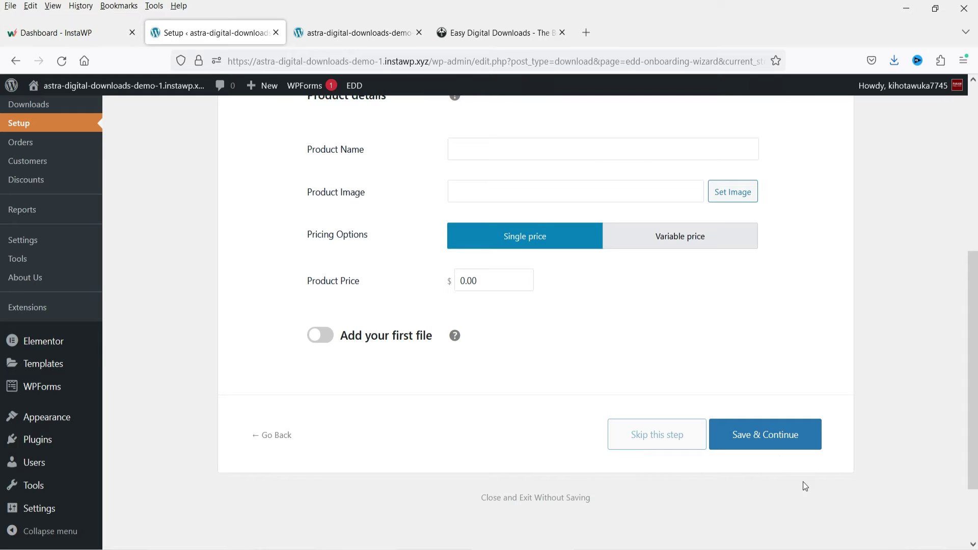
pyautogui.click(649, 439)
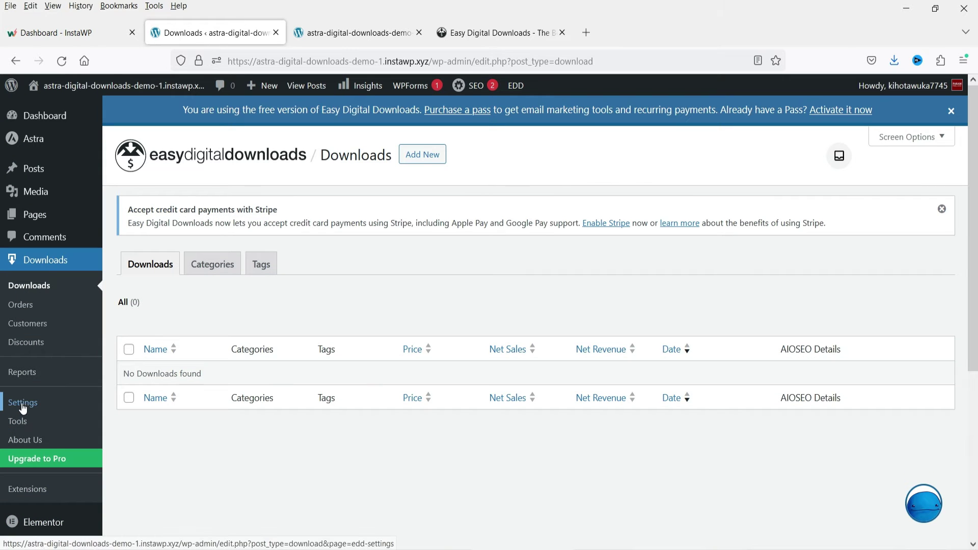
pyautogui.click(43, 414)
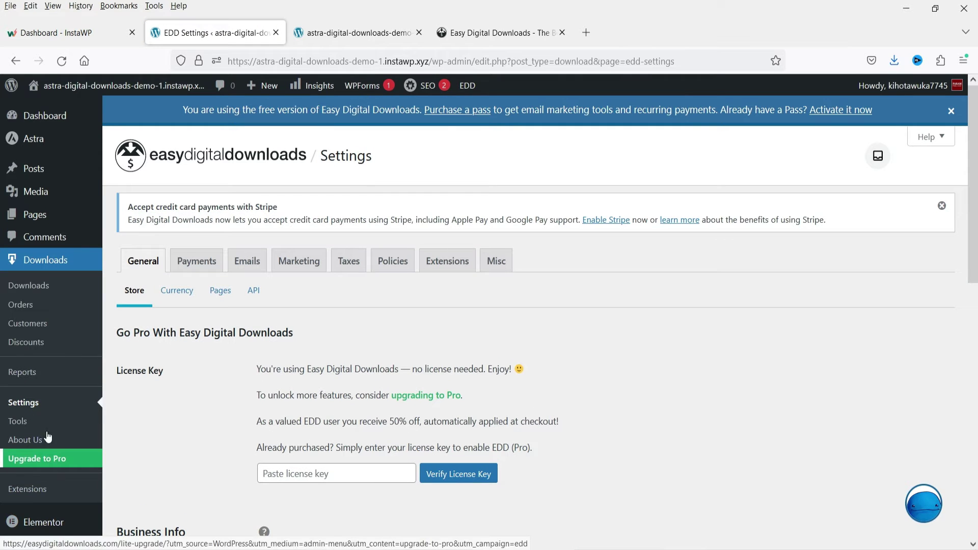
pyautogui.click(442, 35)
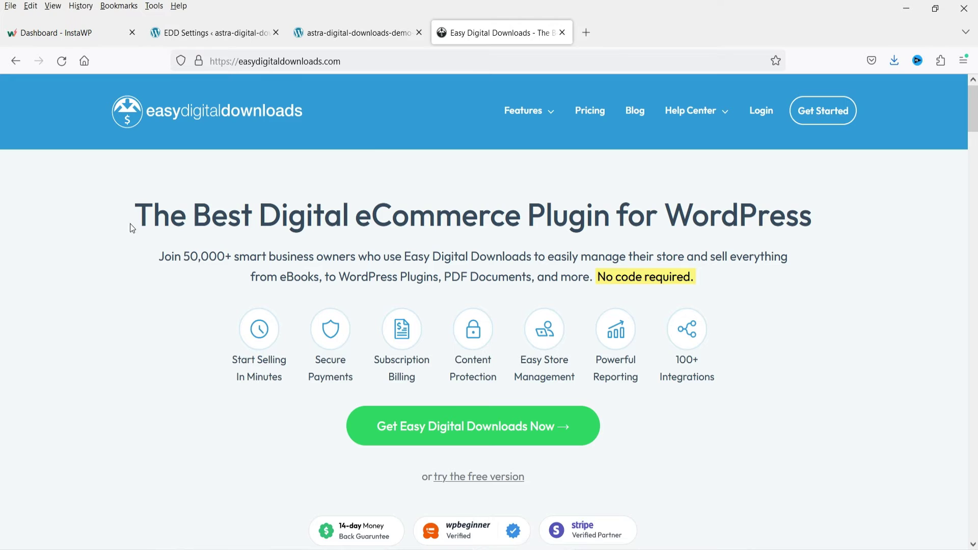
# - Browse the easydigitaldownloads.com homepage, then scroll through the four plans on the Pricing page
pyautogui.scroll(-4, 870, 360)
pyautogui.scroll(4, 239, 430)
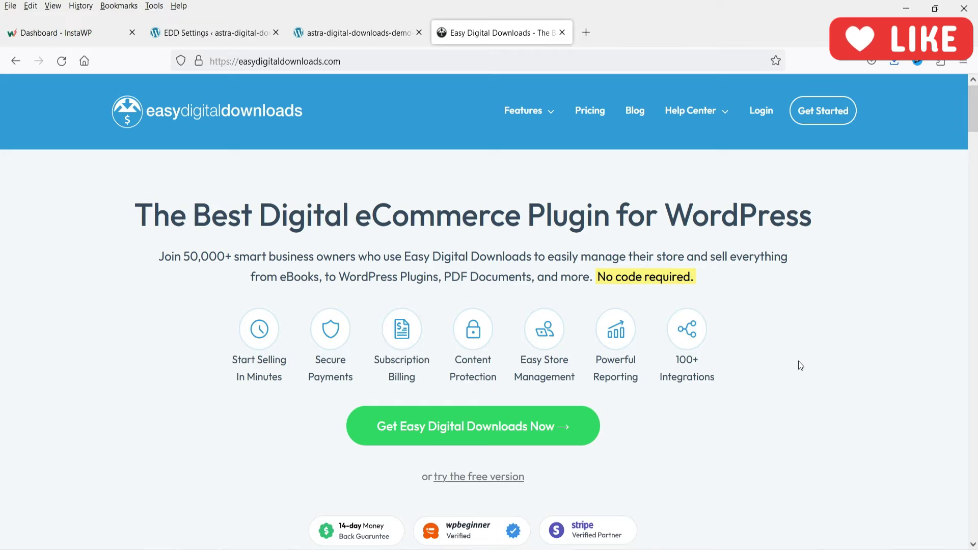
pyautogui.scroll(-20, 800, 365)
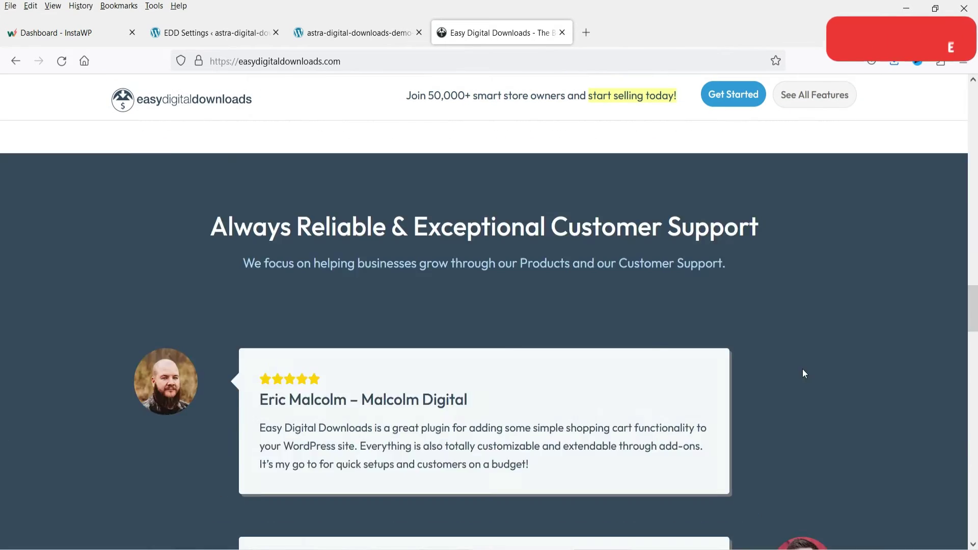
pyautogui.press('Home')
pyautogui.click(591, 111)
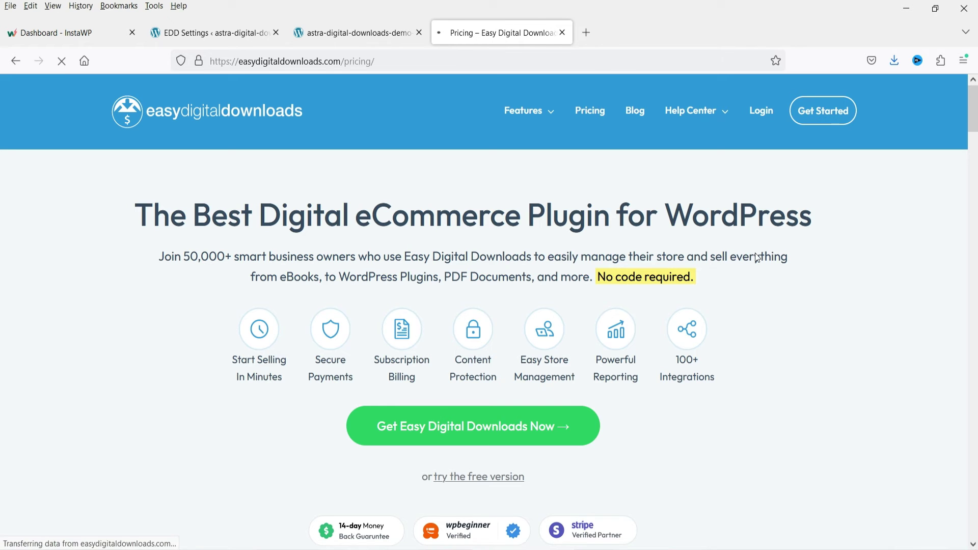
pyautogui.scroll(-5, 756, 253)
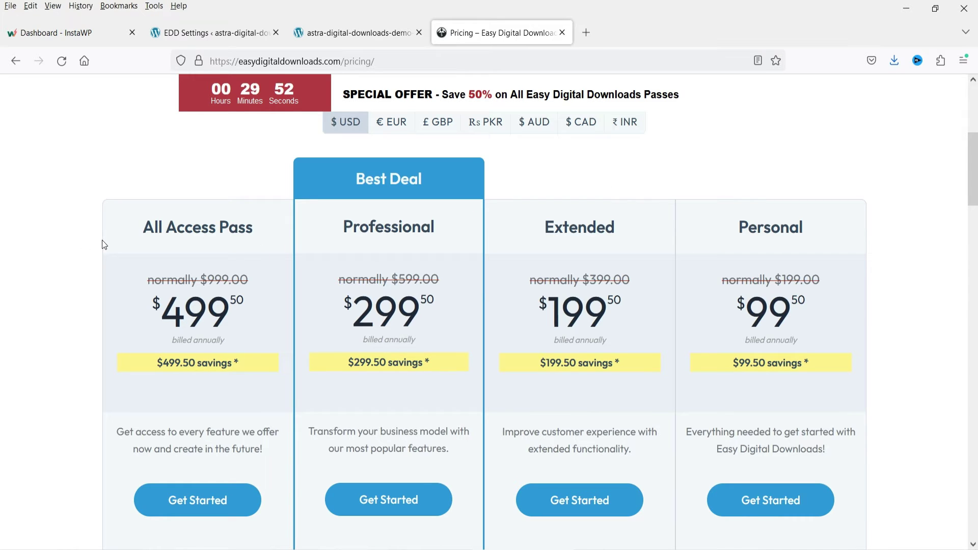
pyautogui.scroll(-15, 745, 302)
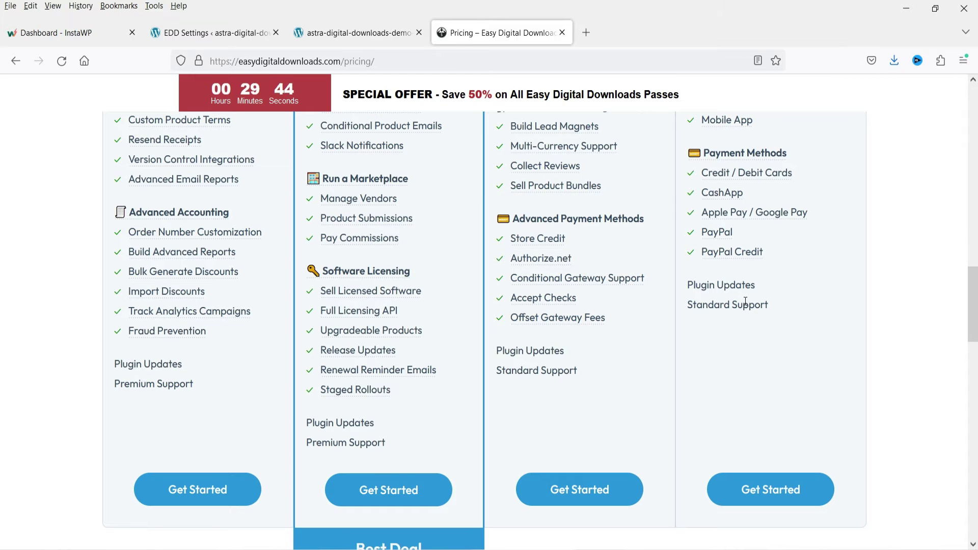
pyautogui.scroll(15, 747, 302)
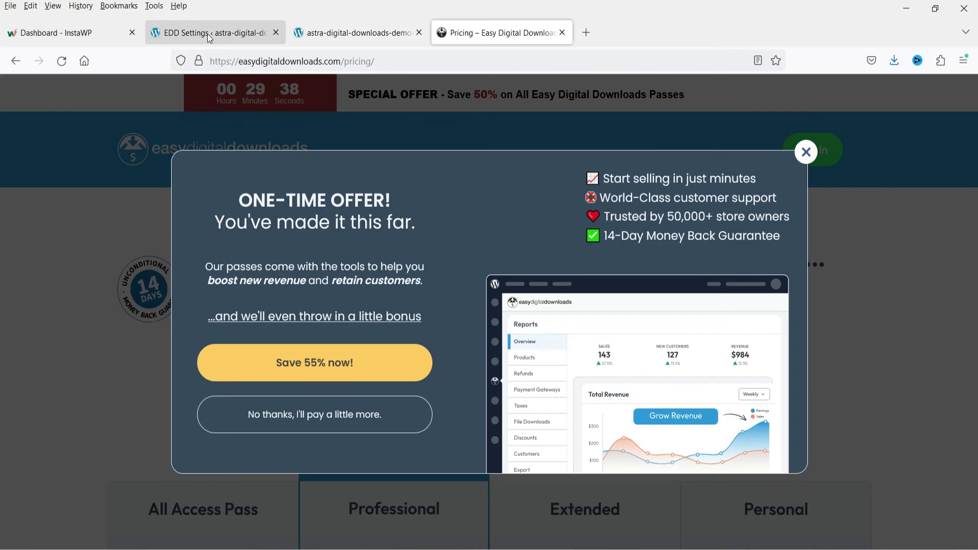
# - Return to the EDD settings and open the General > Pages assignments
pyautogui.click(209, 35)
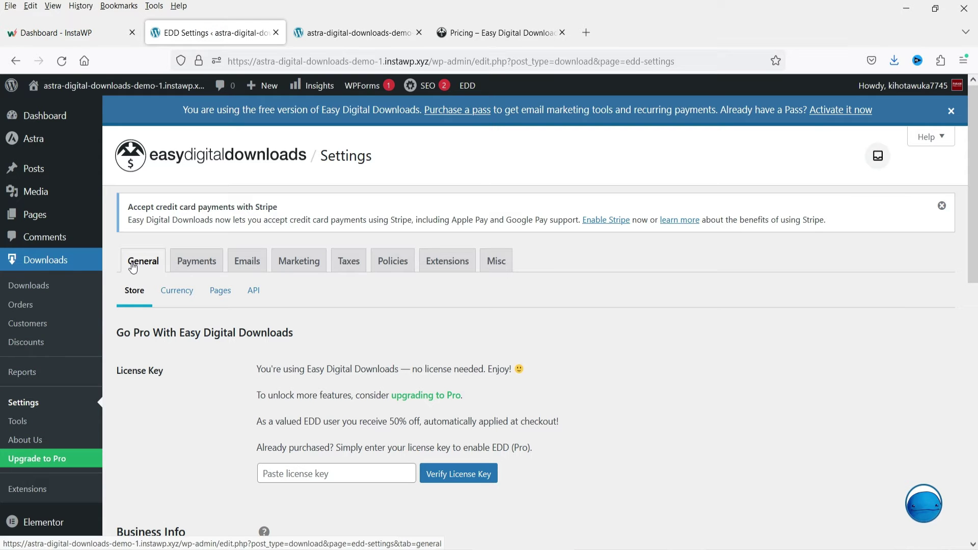
pyautogui.scroll(-3, 299, 385)
pyautogui.scroll(-6, 380, 380)
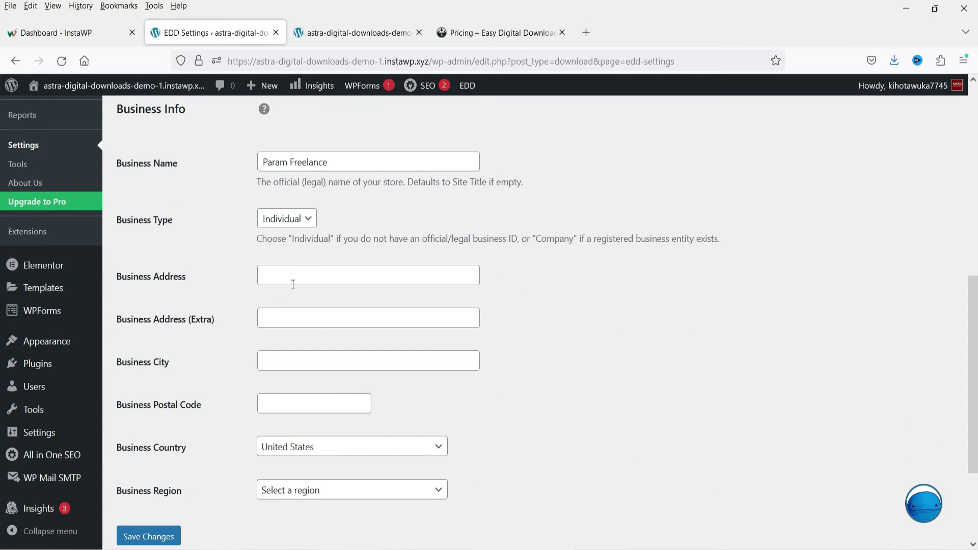
pyautogui.scroll(7, 306, 448)
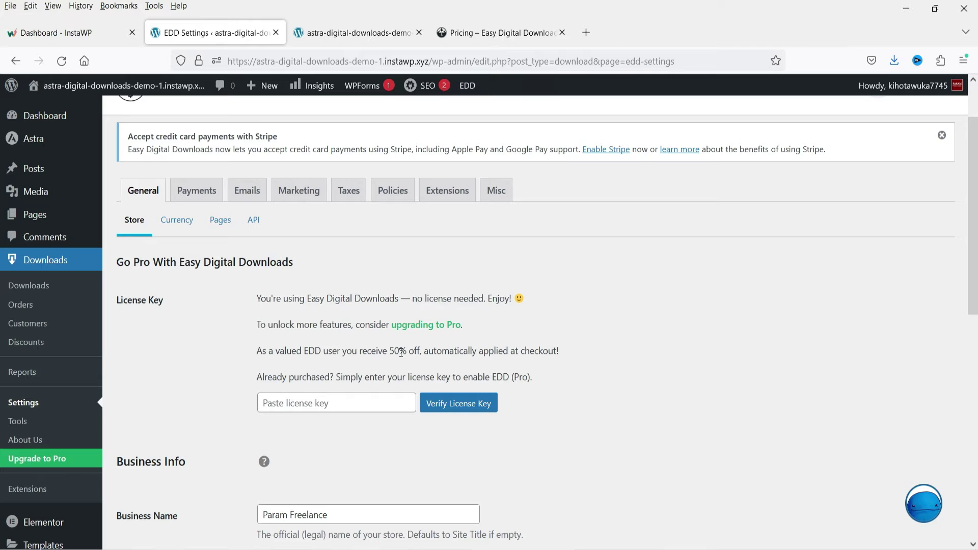
pyautogui.scroll(-6, 334, 336)
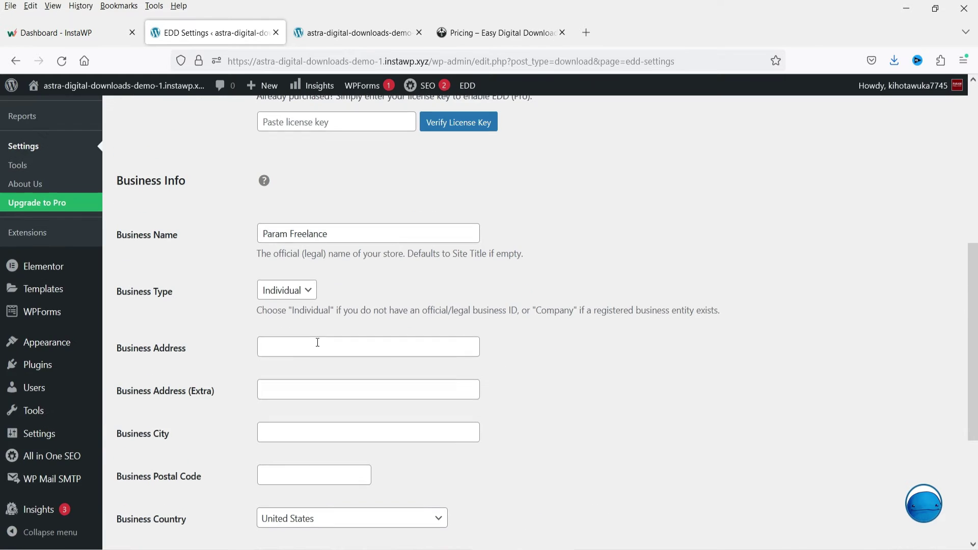
pyautogui.scroll(7, 316, 342)
pyautogui.click(177, 291)
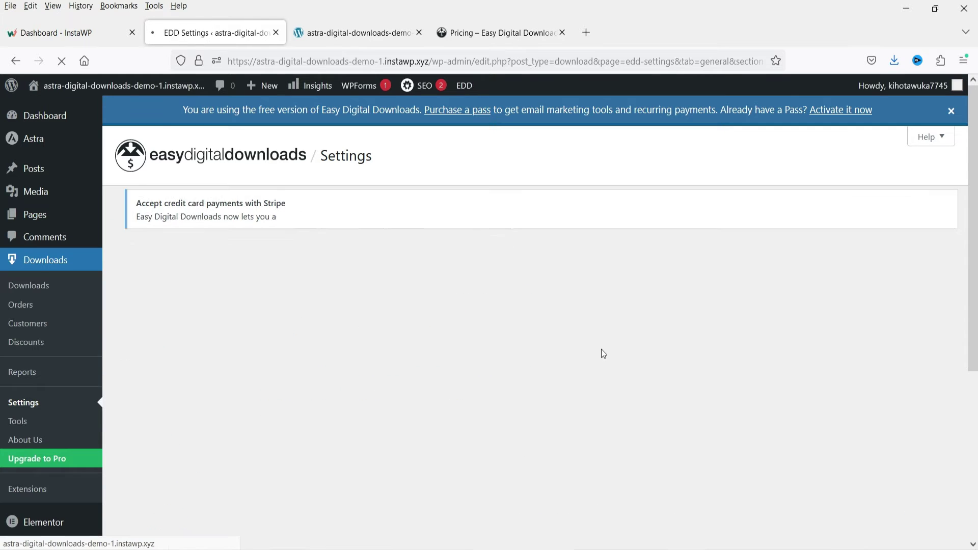
pyautogui.click(220, 291)
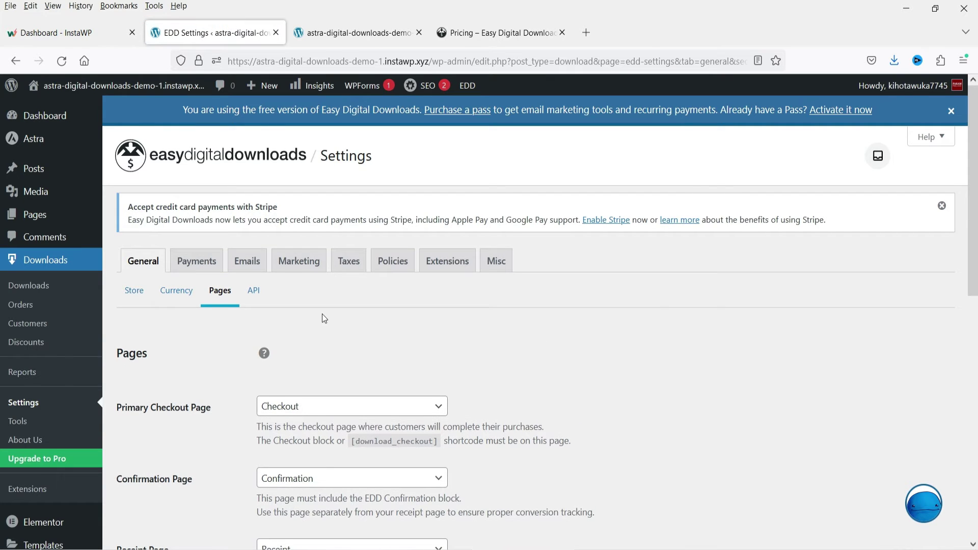
pyautogui.scroll(-5, 322, 314)
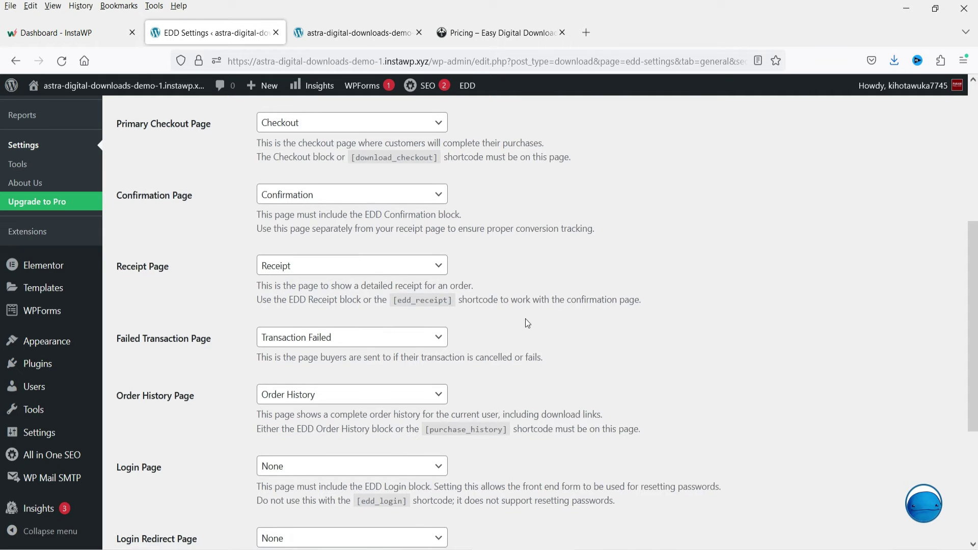
pyautogui.scroll(-3, 367, 269)
# - Confirm the Checkout, Confirmation and Order History pages exist under Pages > All Pages, then return
pyautogui.click(387, 32)
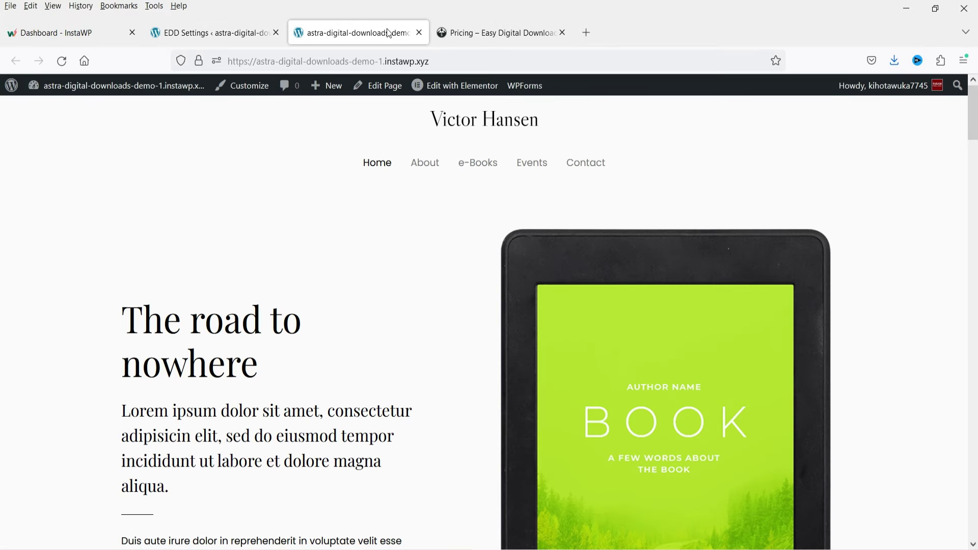
pyautogui.moveTo(49, 88)
pyautogui.click(49, 114)
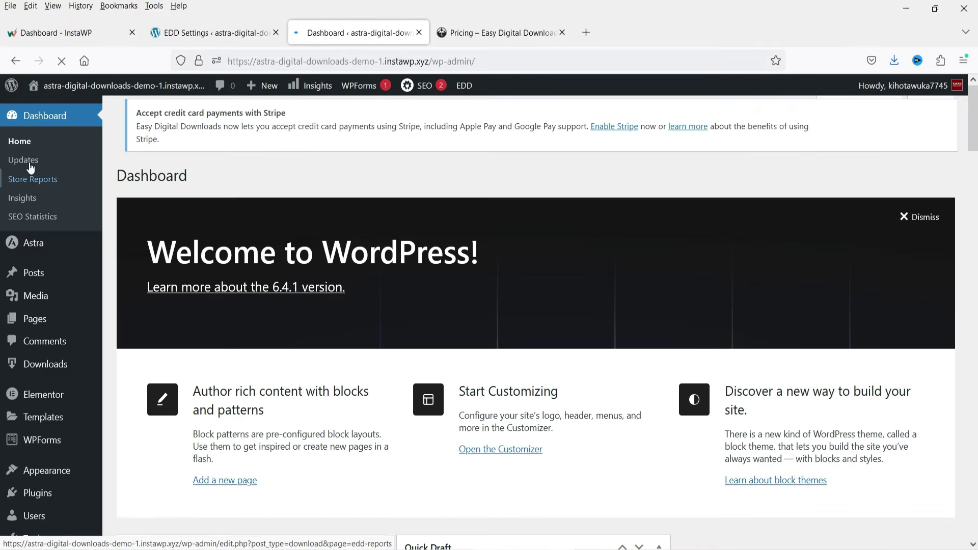
pyautogui.click(34, 319)
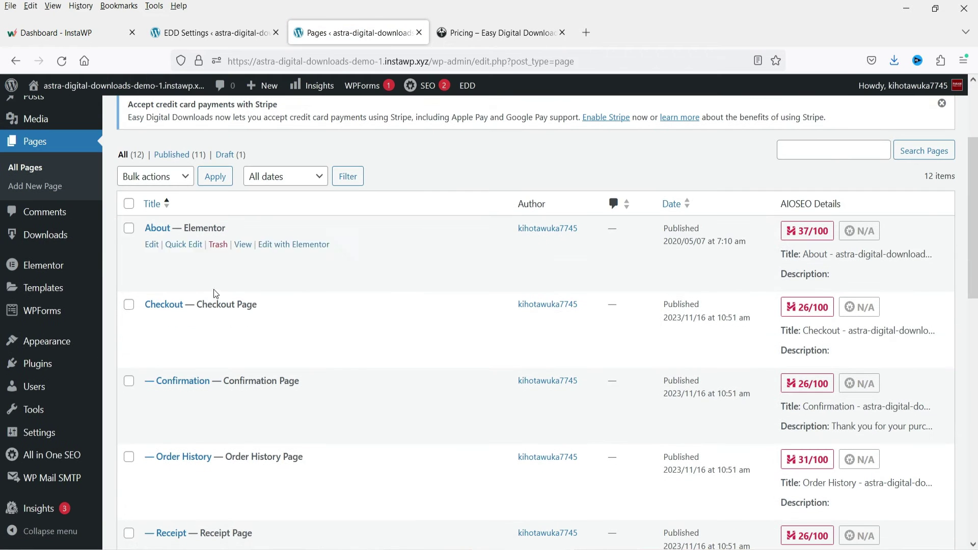
pyautogui.scroll(-5, 220, 160)
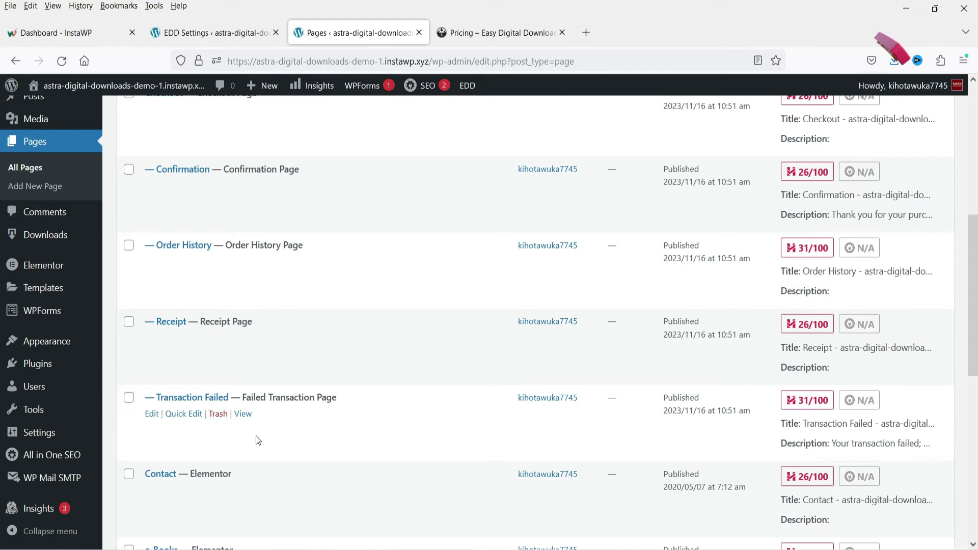
pyautogui.scroll(5, 321, 273)
pyautogui.click(214, 32)
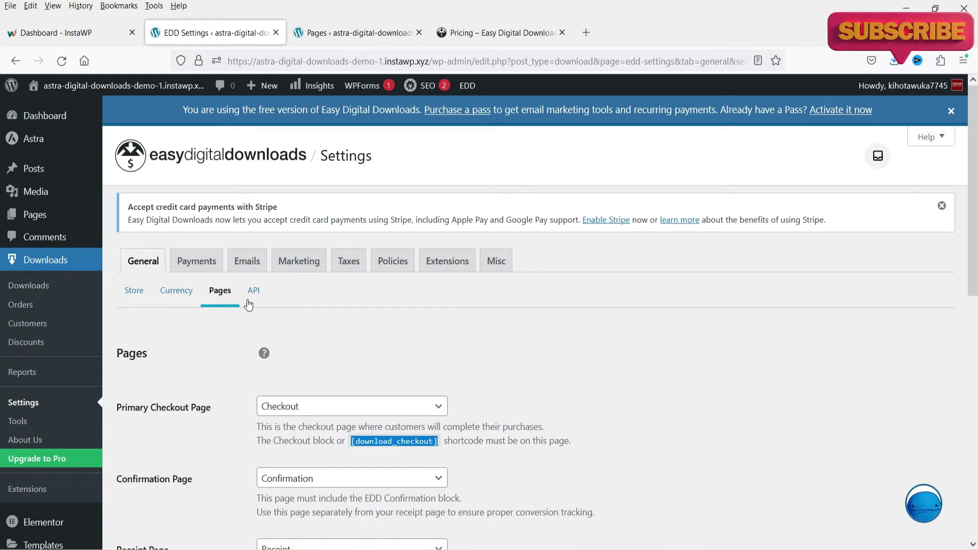
# - Tick Store Gateway in the general payment settings
pyautogui.click(208, 264)
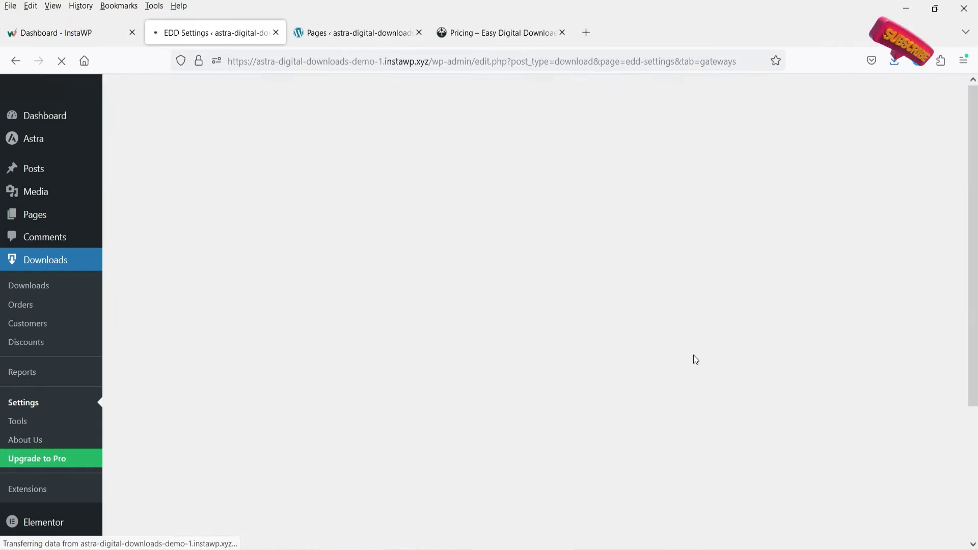
pyautogui.scroll(-3, 267, 346)
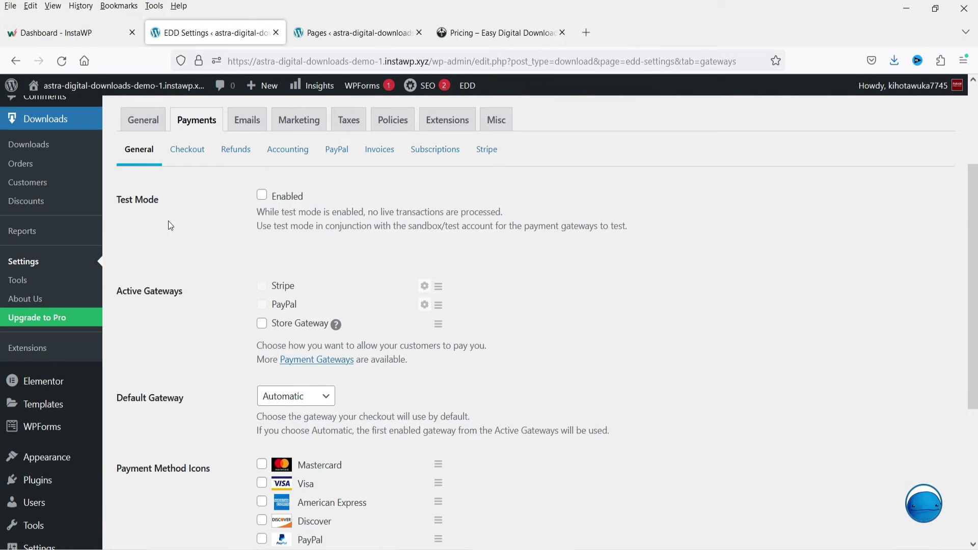
pyautogui.click(261, 326)
pyautogui.moveTo(330, 323)
# - Look through the Checkout, Refunds, PayPal, Stripe and subscription payment settings sections
pyautogui.click(186, 157)
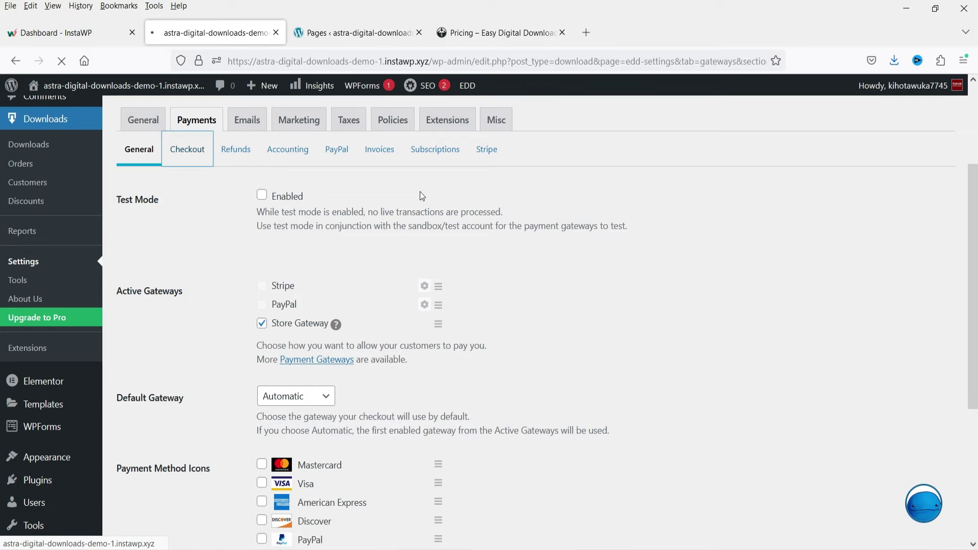
pyautogui.scroll(-4, 380, 284)
pyautogui.scroll(3, 380, 285)
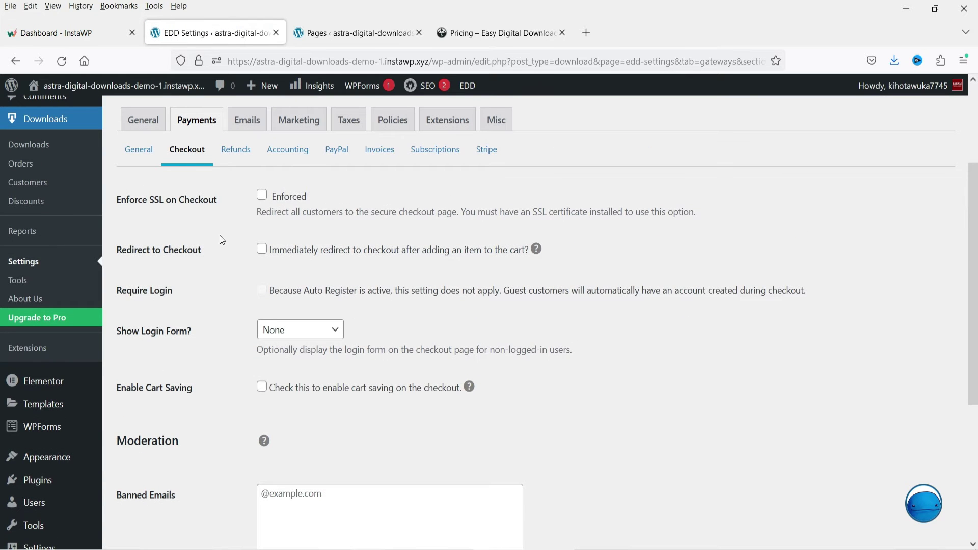
pyautogui.click(235, 220)
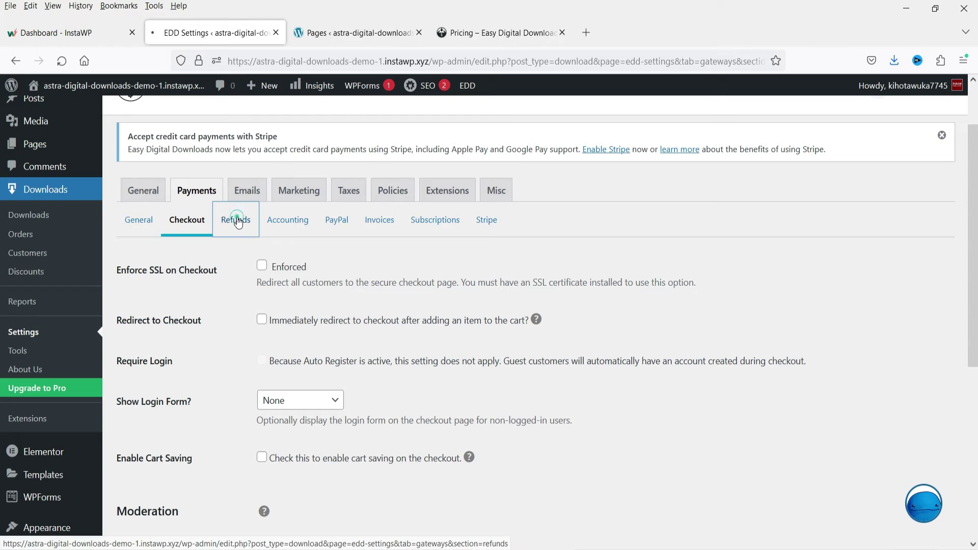
pyautogui.click(337, 291)
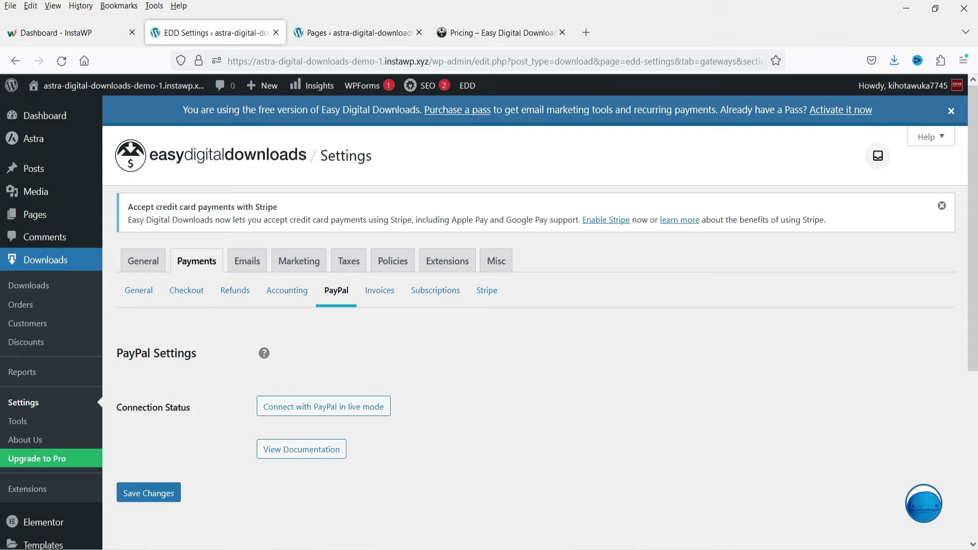
pyautogui.click(484, 298)
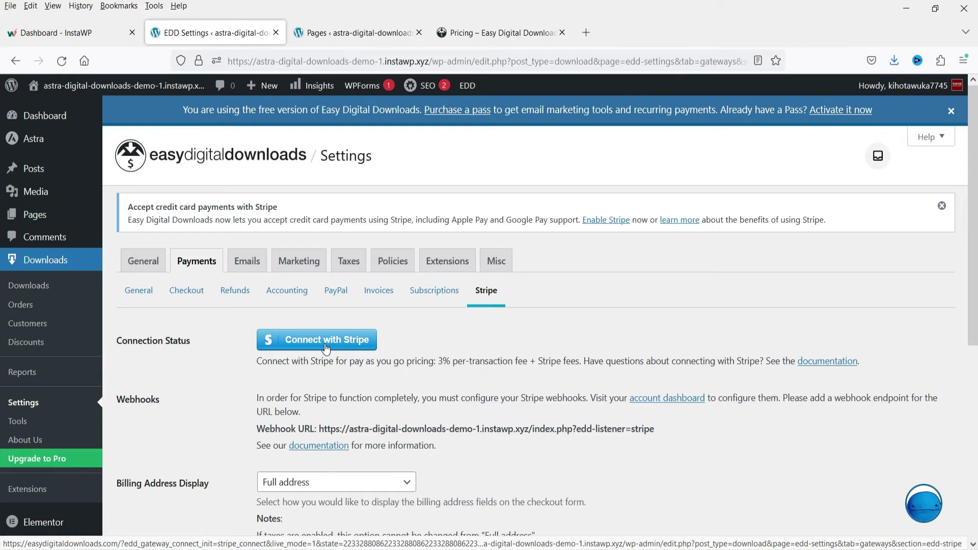
pyautogui.click(433, 291)
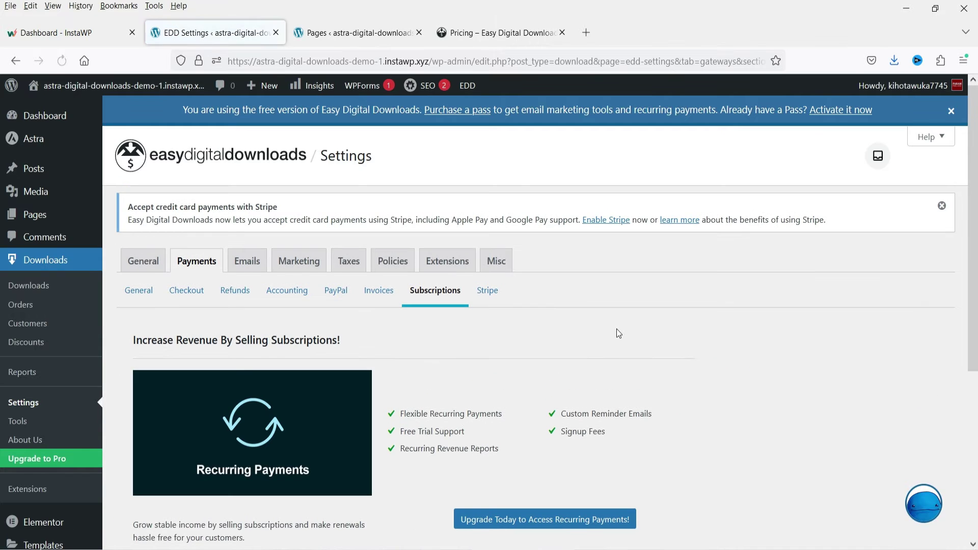
pyautogui.scroll(-3, 620, 334)
pyautogui.scroll(1, 420, 336)
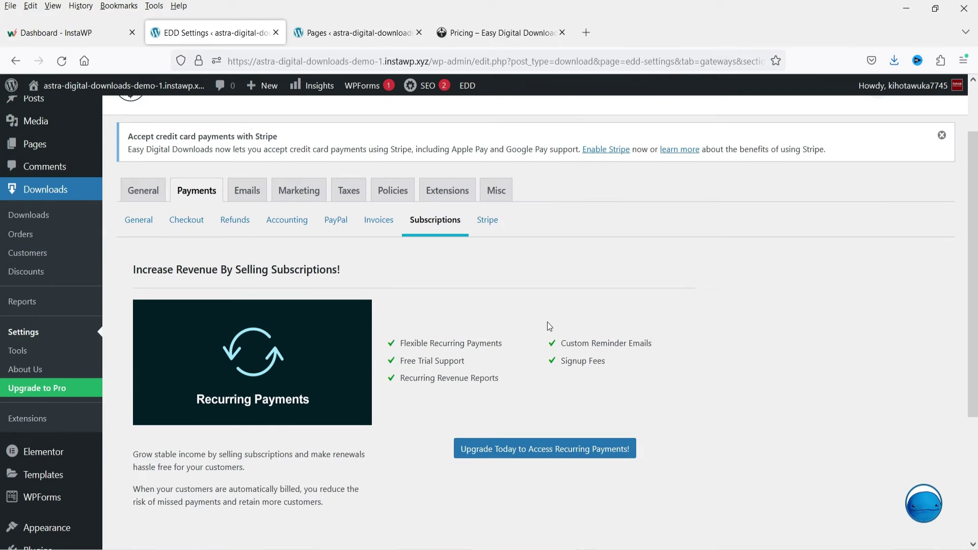
# - Enable Store Gateway as an active gateway and set it as the Default Gateway
pyautogui.click(139, 219)
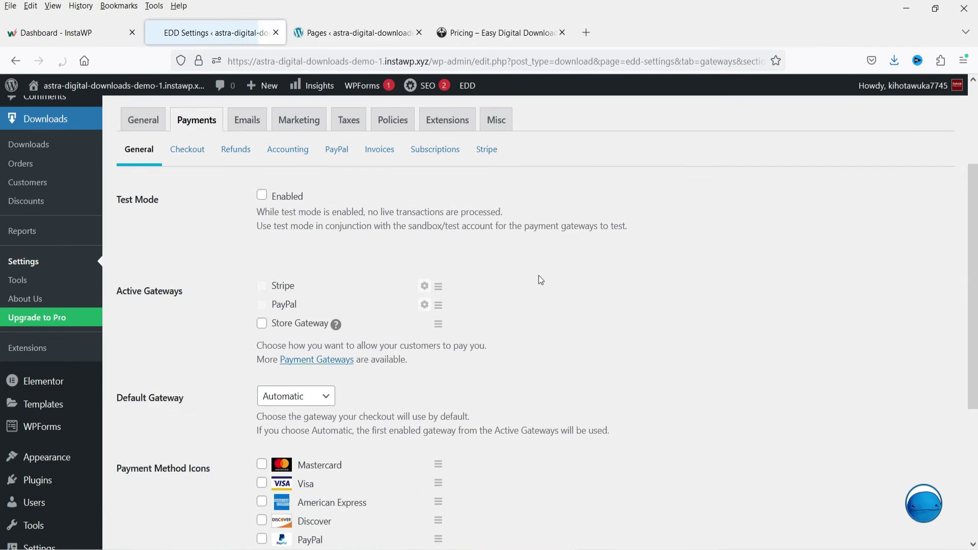
pyautogui.scroll(-3, 540, 275)
pyautogui.click(261, 253)
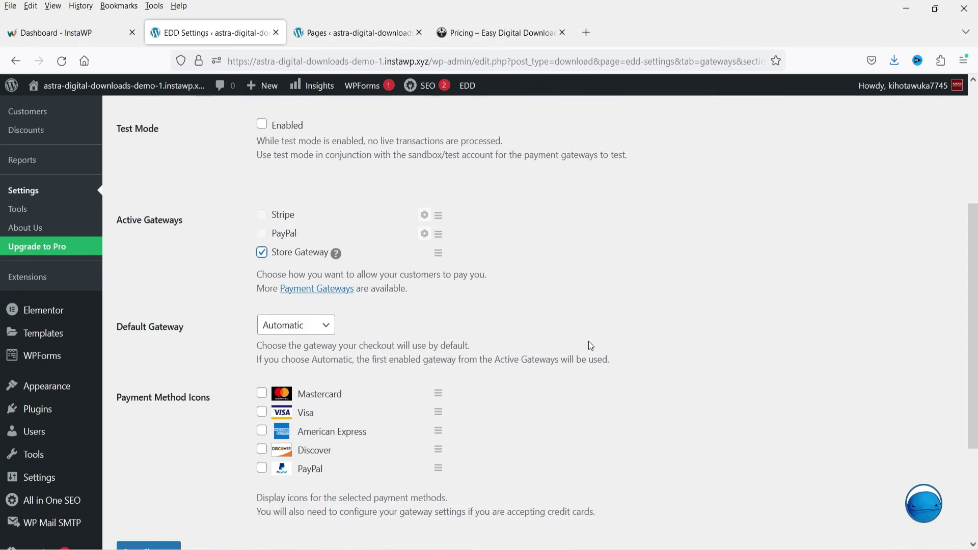
pyautogui.scroll(-3, 588, 341)
pyautogui.click(315, 165)
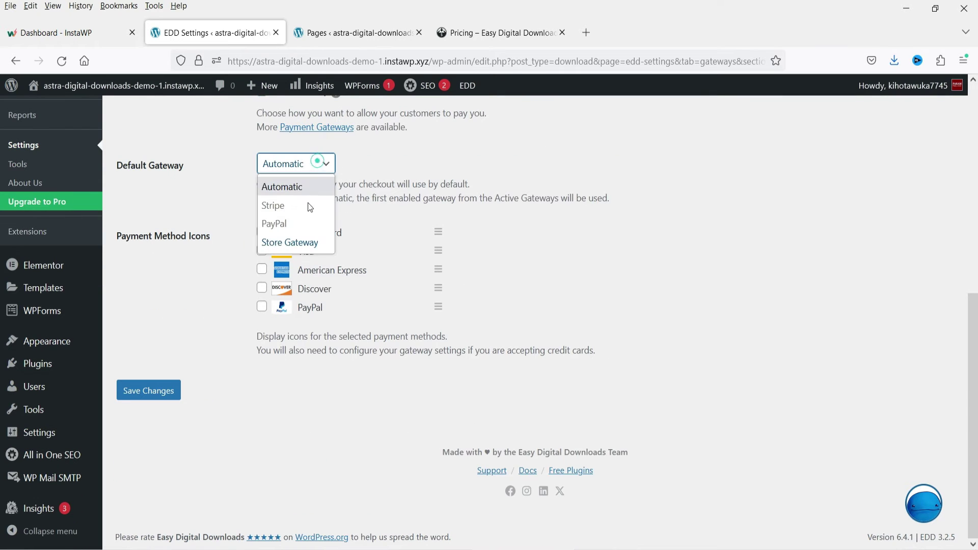
pyautogui.click(300, 243)
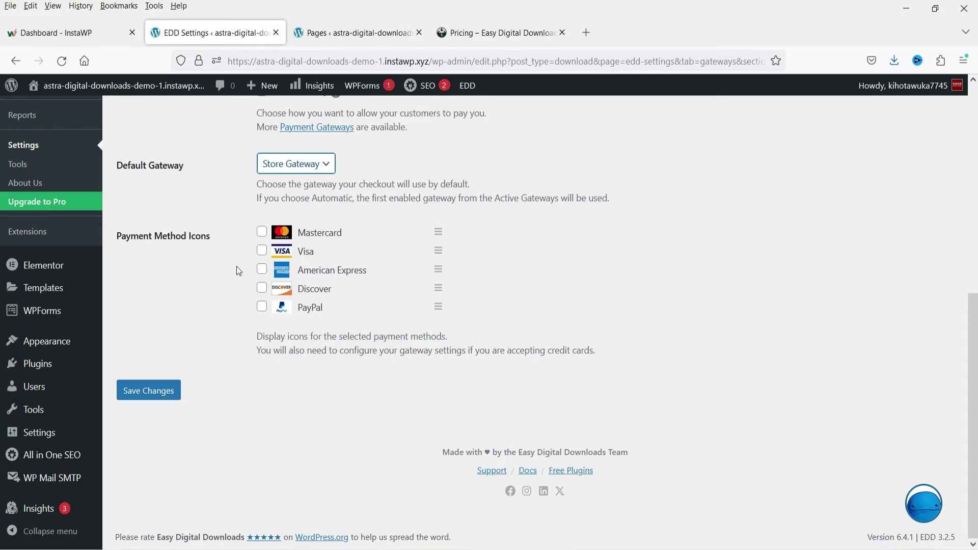
# - Show the Mastercard, Visa, American Express, Discover and PayPal icons, then save the payment settings
pyautogui.click(261, 233)
pyautogui.click(262, 251)
pyautogui.click(261, 270)
pyautogui.click(262, 289)
pyautogui.click(261, 307)
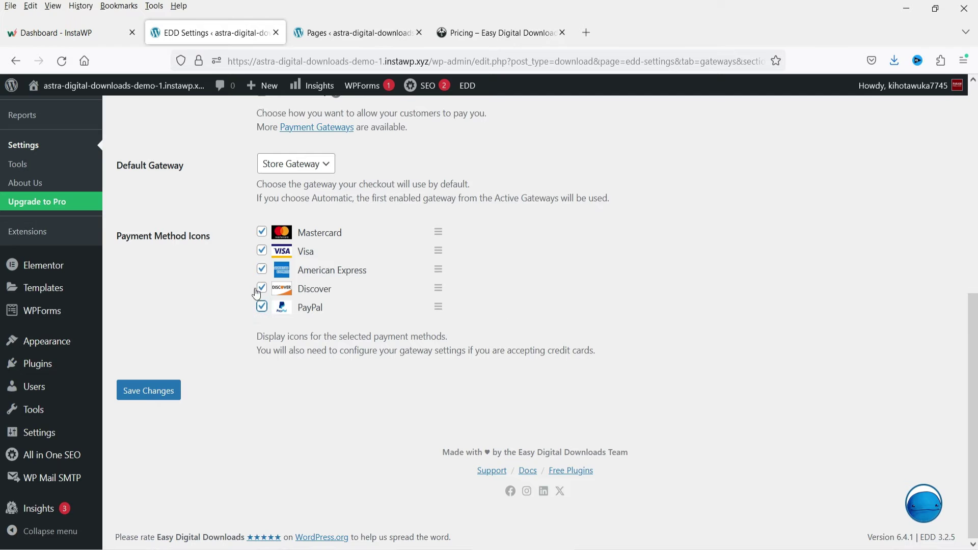
pyautogui.click(148, 390)
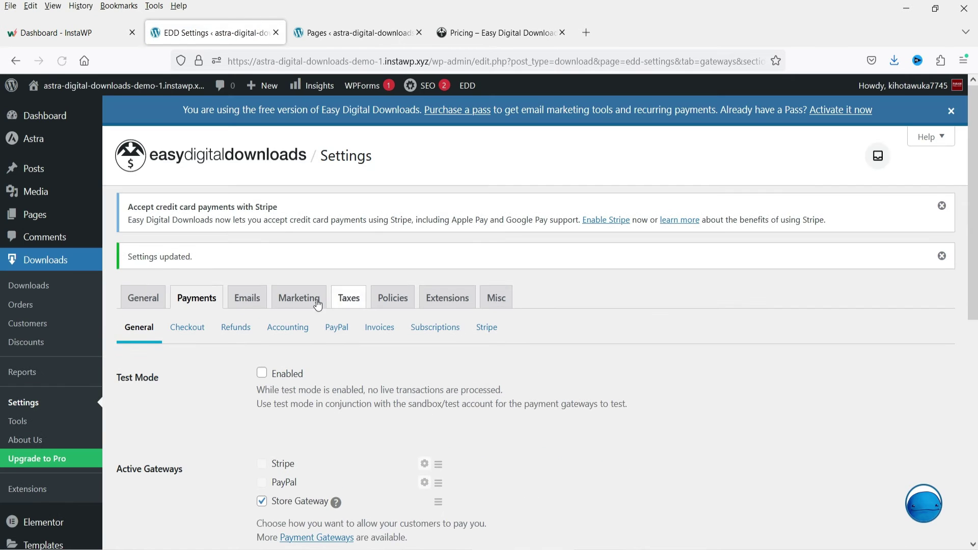
# - Review the EDD Emails settings, including the email template options
pyautogui.click(244, 301)
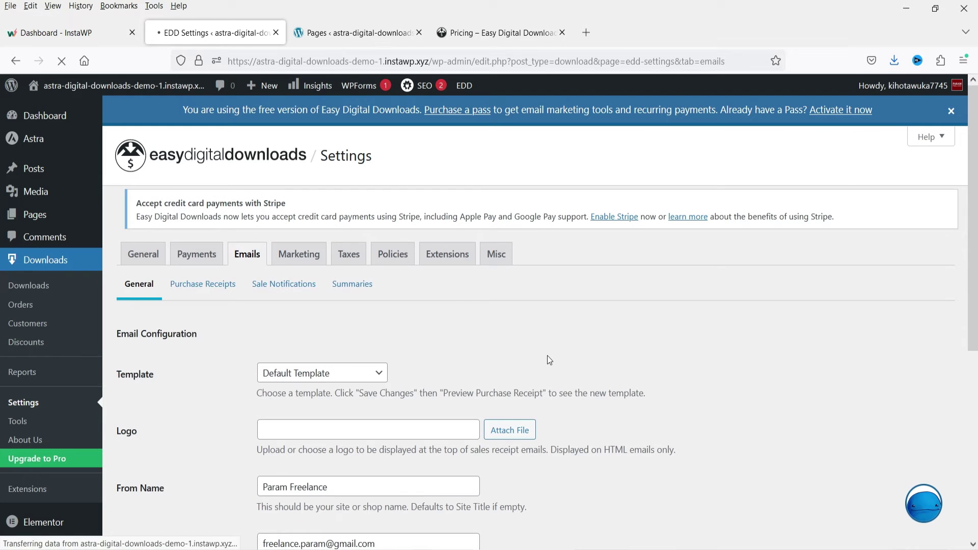
pyautogui.scroll(-3, 548, 352)
pyautogui.click(349, 240)
pyautogui.click(349, 235)
pyautogui.scroll(3, 331, 255)
# - Review the Marketing settings and the Email Marketing integrations
pyautogui.click(307, 266)
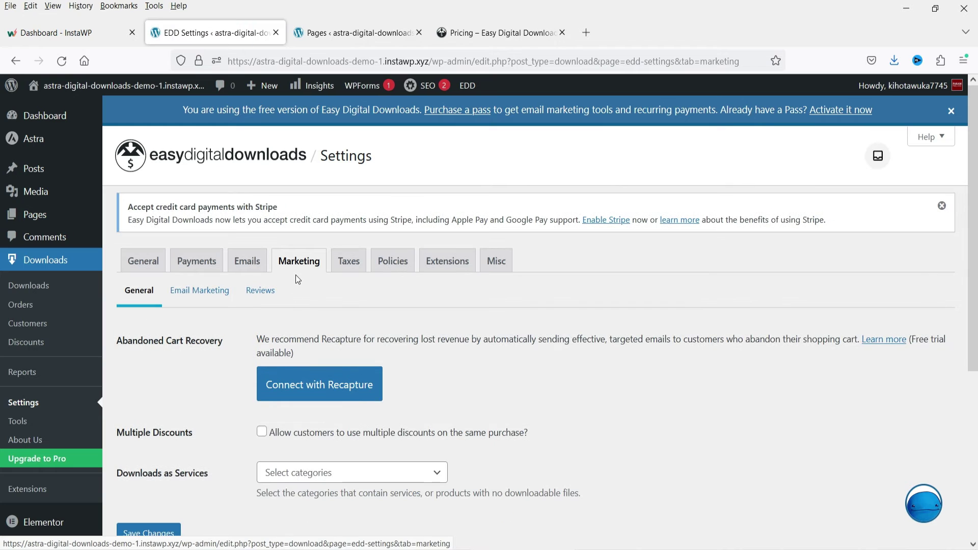
pyautogui.scroll(-3, 526, 400)
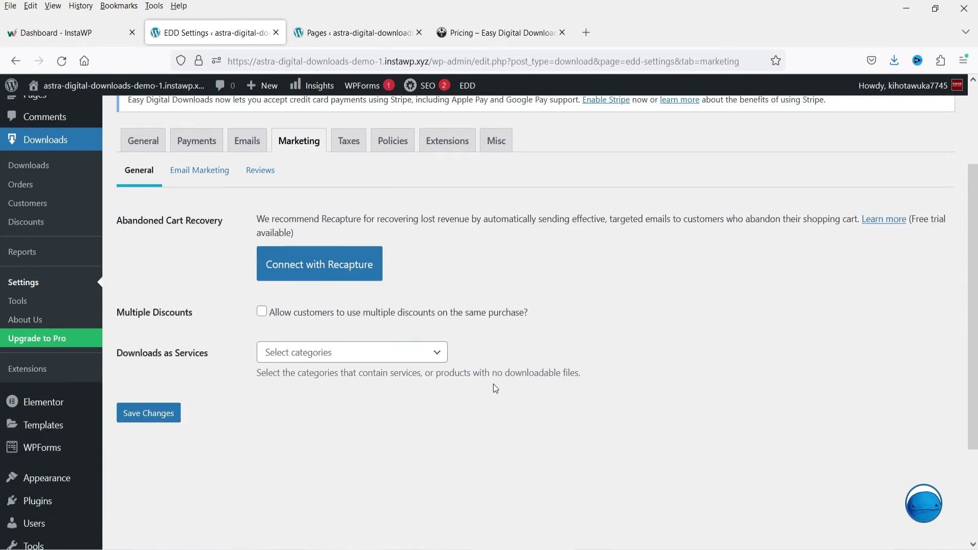
pyautogui.scroll(1, 596, 328)
pyautogui.click(209, 227)
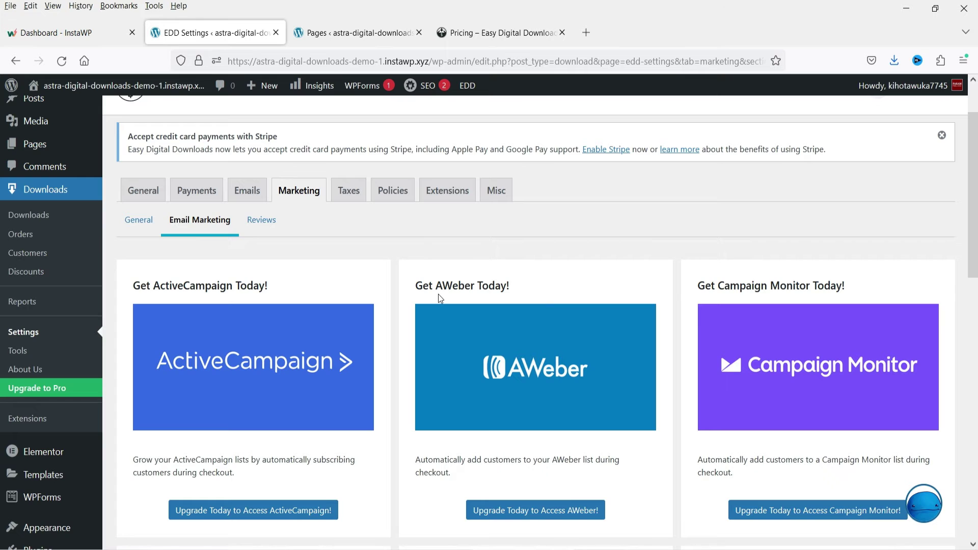
pyautogui.scroll(-5, 500, 296)
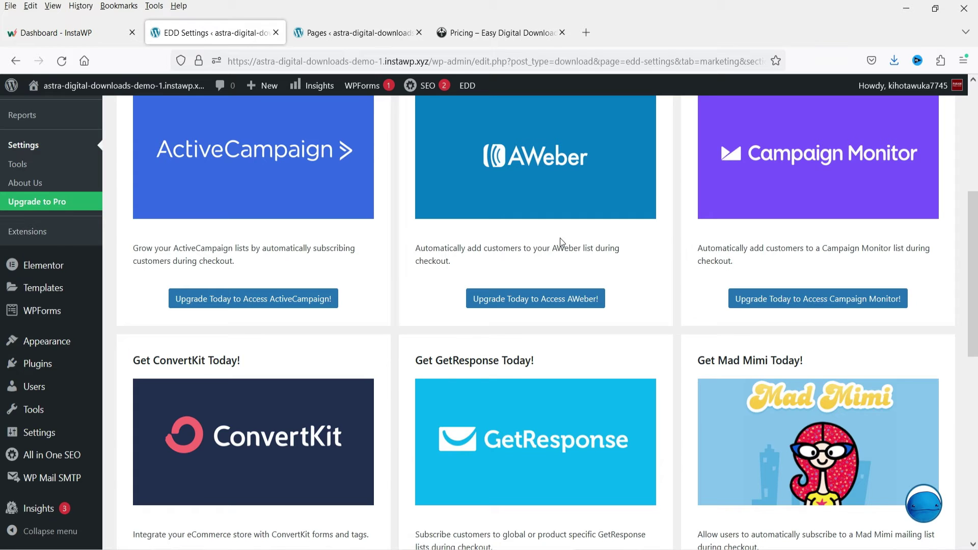
pyautogui.scroll(5, 561, 238)
# - Look over the Taxes and Policies settings, ending on the Extensions tab
pyautogui.click(349, 261)
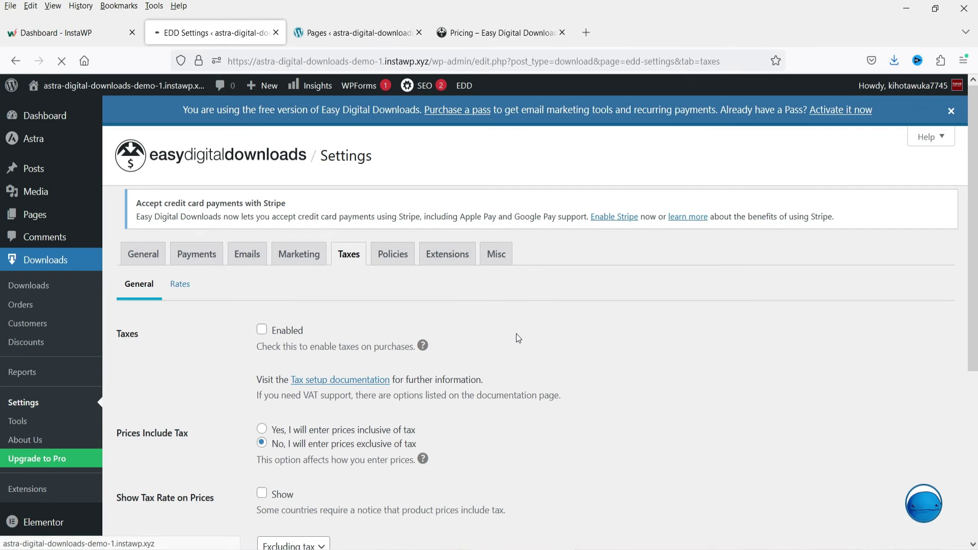
pyautogui.scroll(-2, 514, 336)
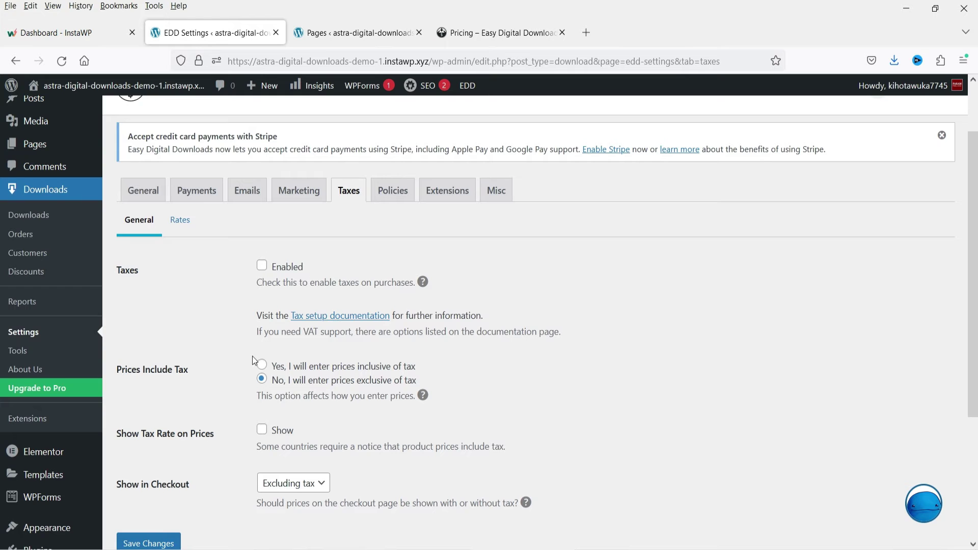
pyautogui.scroll(-4, 498, 321)
pyautogui.scroll(6, 607, 375)
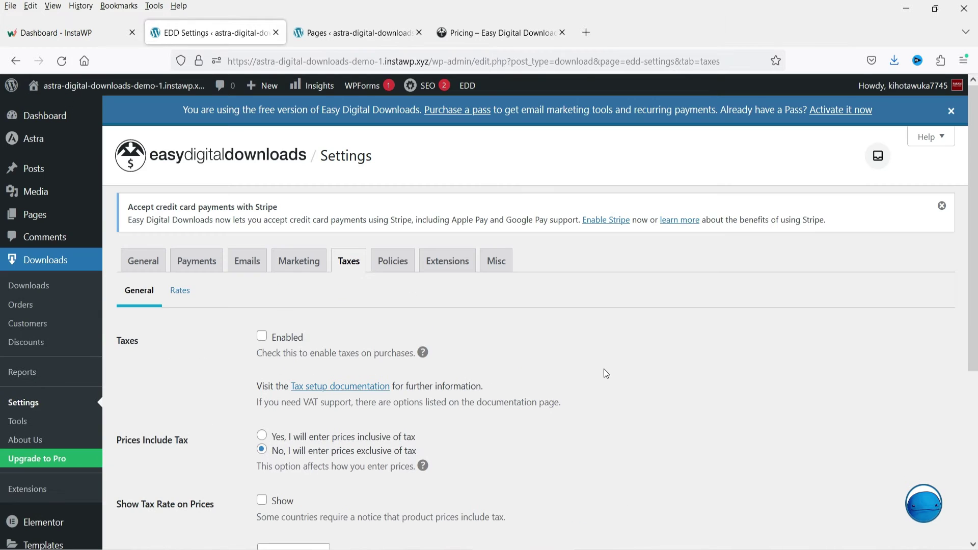
pyautogui.click(385, 269)
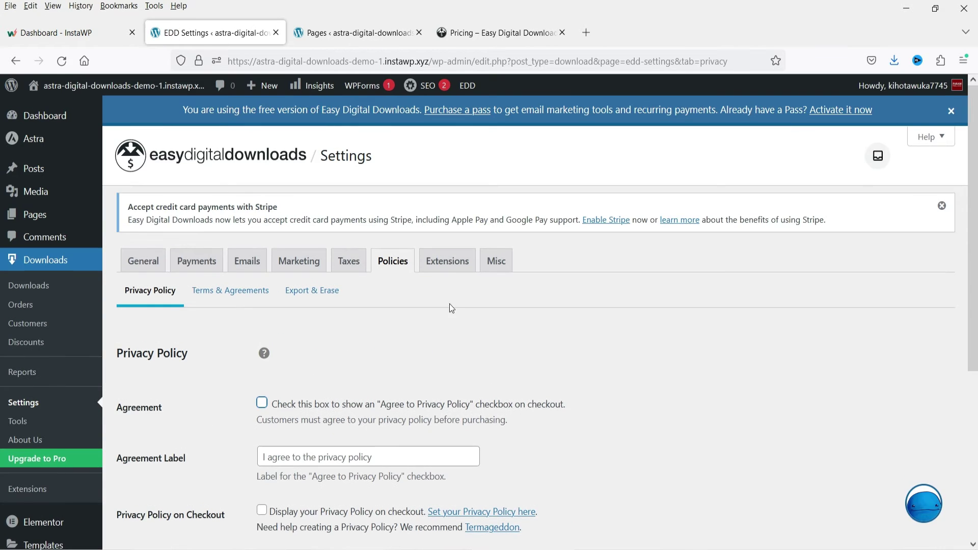
pyautogui.click(447, 261)
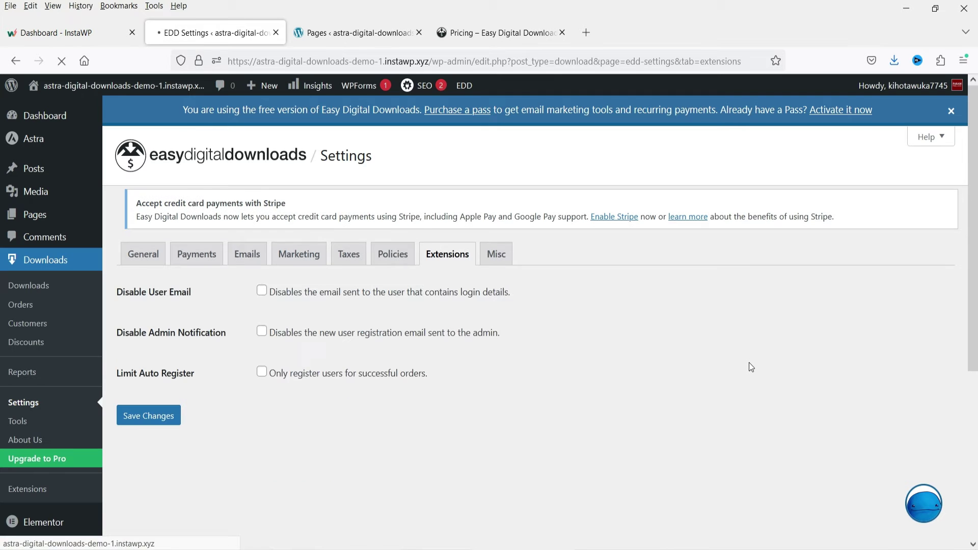
# - Scroll through Downloads > Extensions and open the Zapier card's Upgrade Now page in a new tab
pyautogui.click(31, 491)
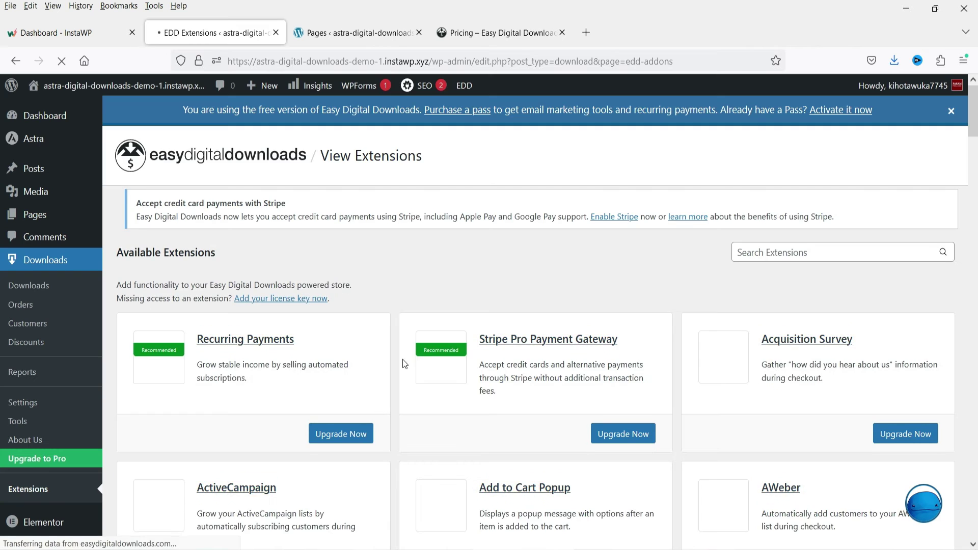
pyautogui.scroll(-1, 662, 331)
pyautogui.scroll(-10, 934, 280)
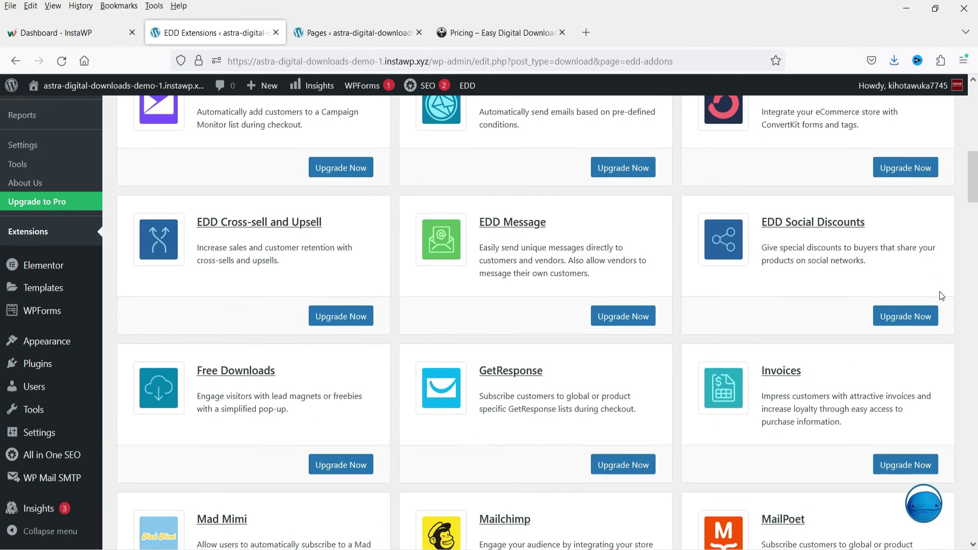
pyautogui.scroll(-4, 932, 295)
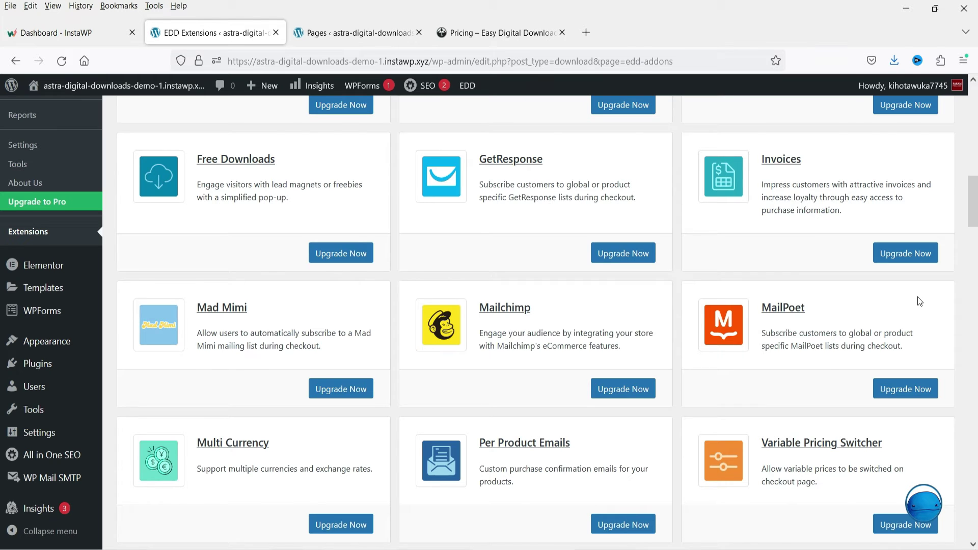
pyautogui.scroll(-20, 919, 301)
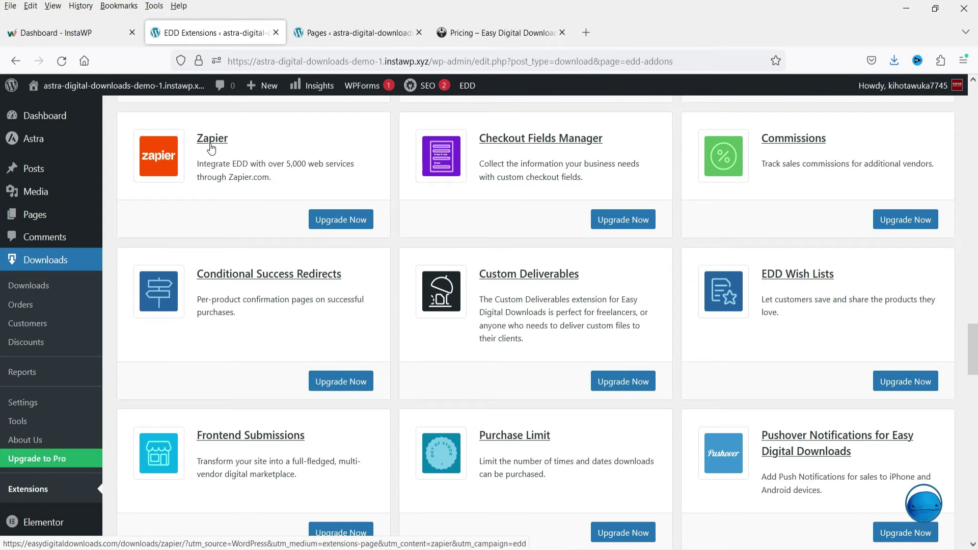
pyautogui.click(344, 218)
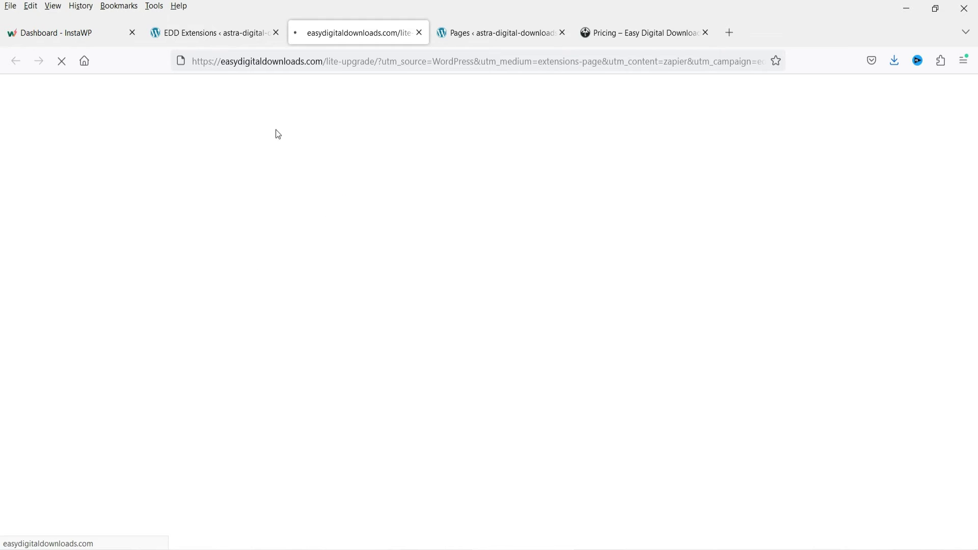
# - Glance over the upgrade offer, then close the upgrade, Pages and pricing tabs
pyautogui.click(189, 35)
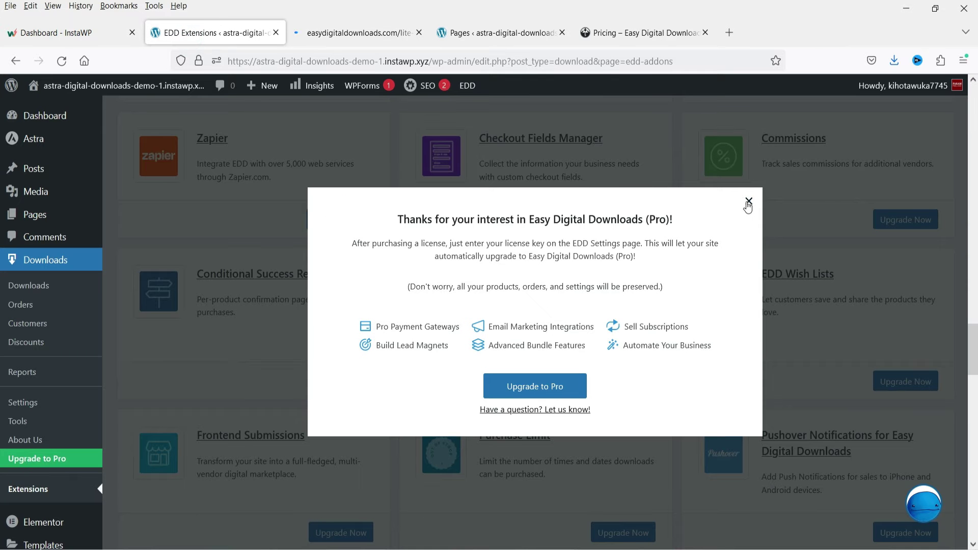
pyautogui.click(390, 41)
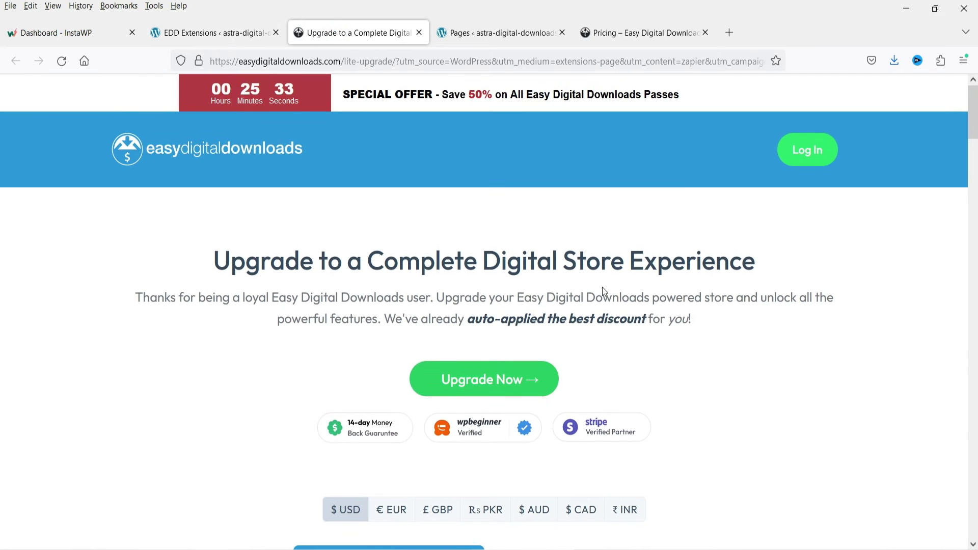
pyautogui.scroll(-2, 598, 296)
pyautogui.scroll(-5, 513, 288)
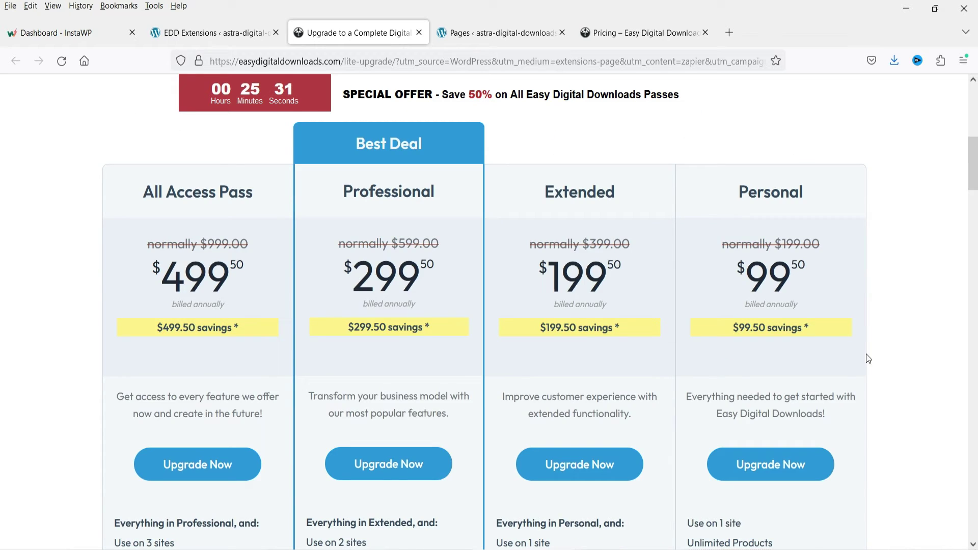
pyautogui.scroll(8, 861, 411)
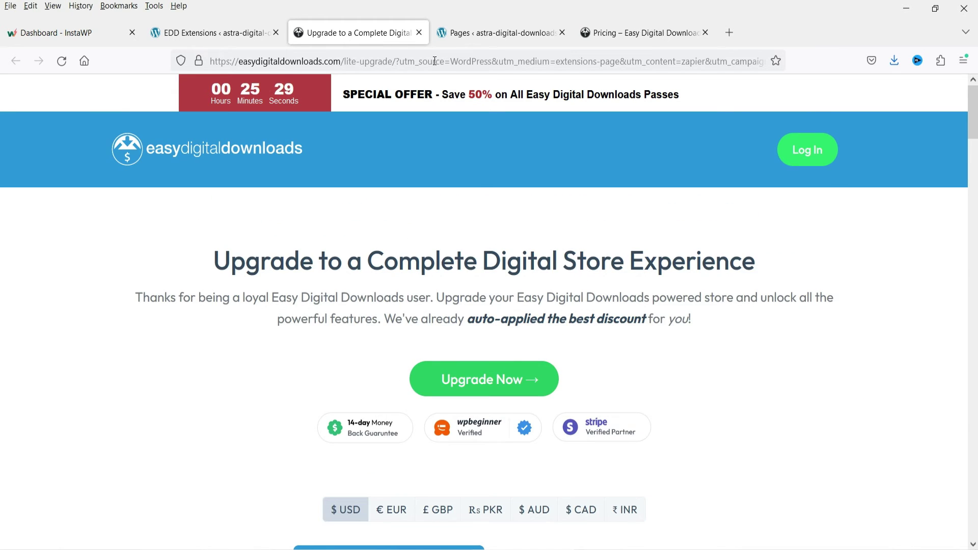
pyautogui.click(418, 34)
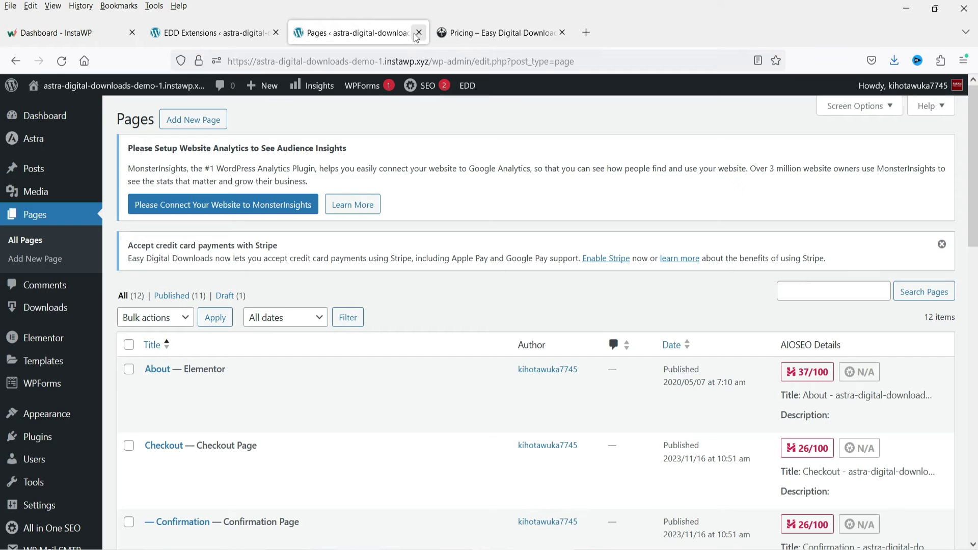
pyautogui.click(418, 33)
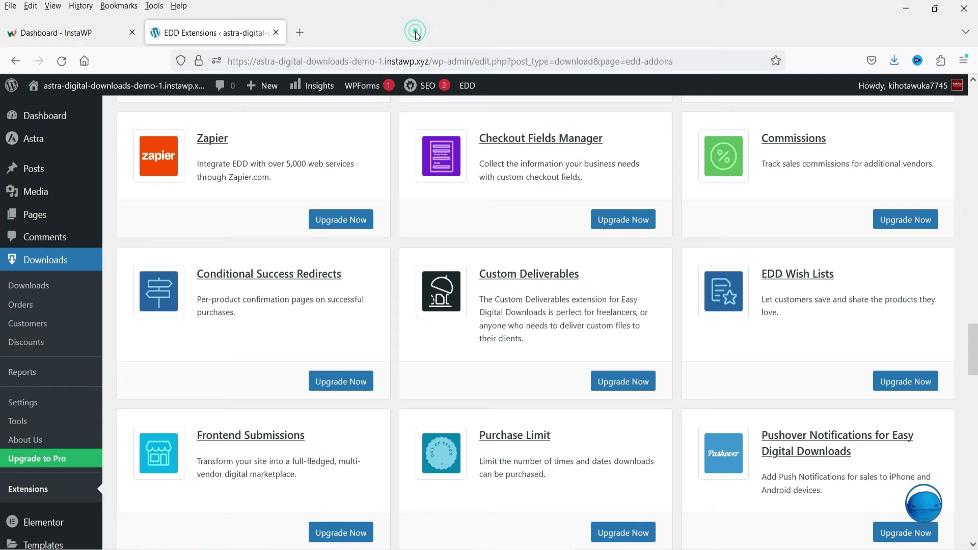
pyautogui.click(418, 33)
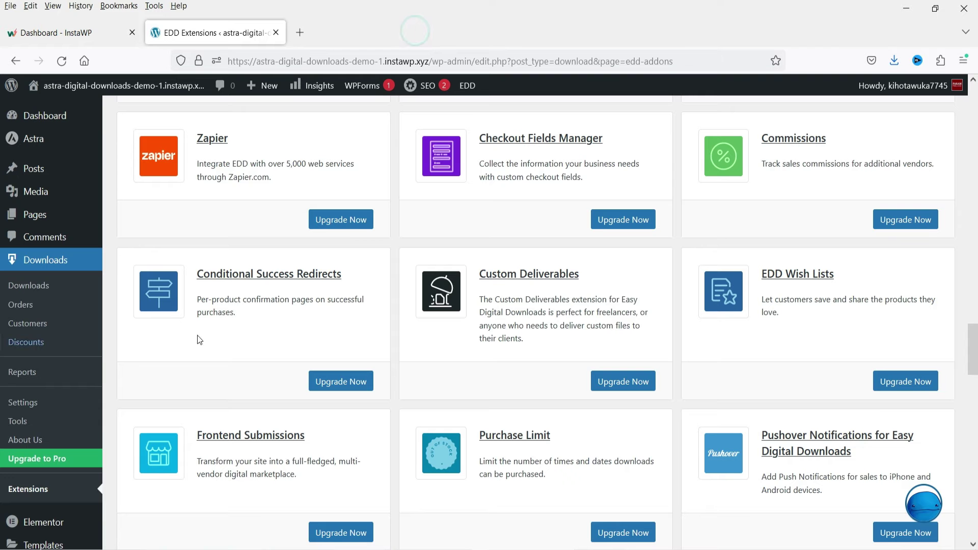
# - Add a new download titled 'Demo Book 1' with the description 'This is a demo book product.'
pyautogui.click(32, 286)
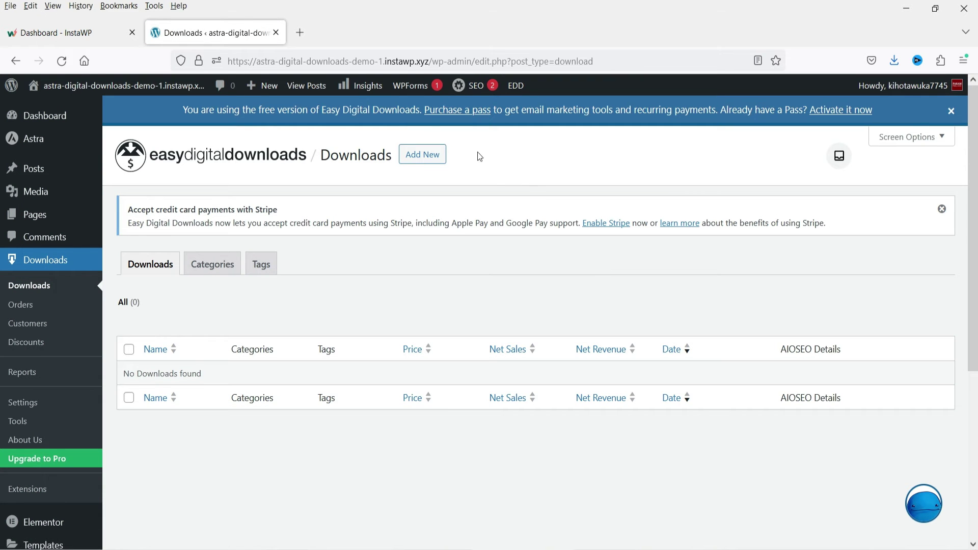
pyautogui.click(424, 160)
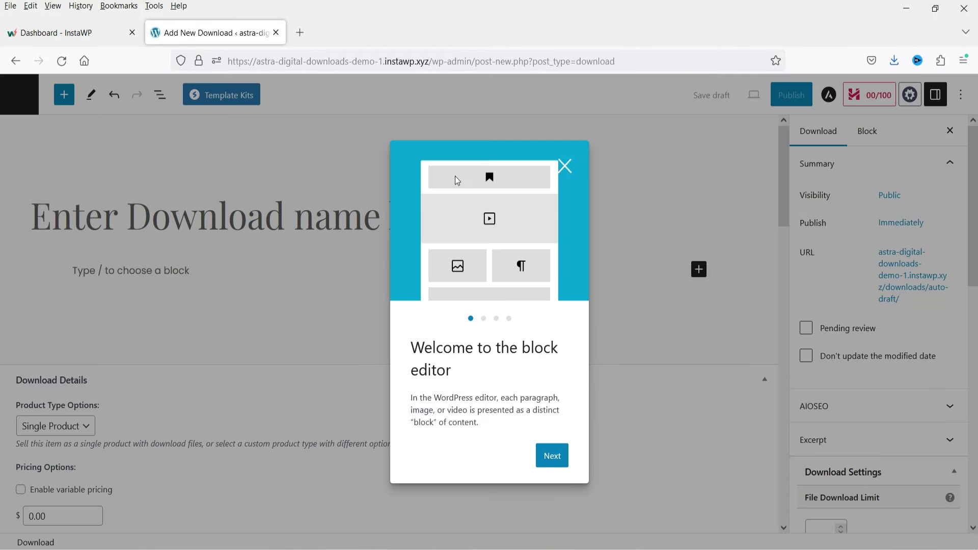
pyautogui.click(140, 211)
pyautogui.write('Demo Boo')
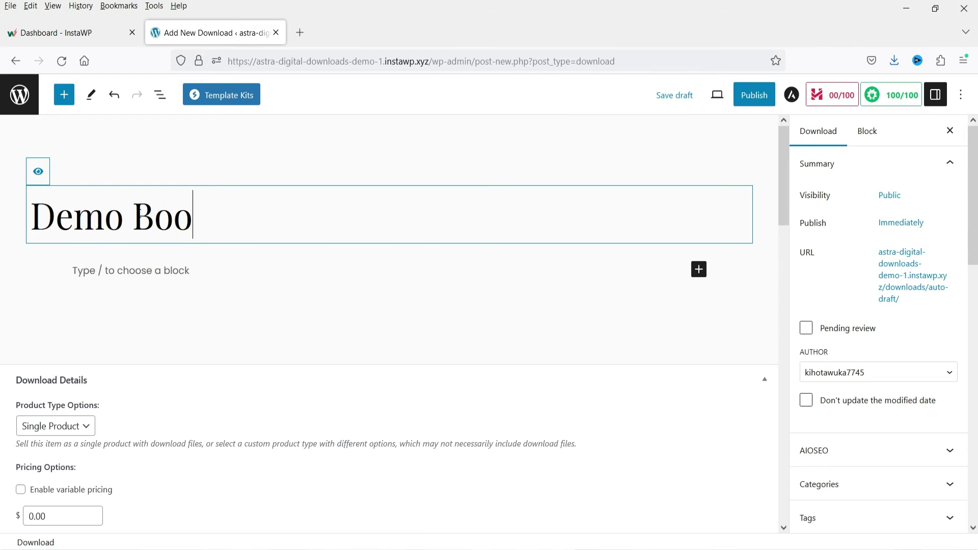
pyautogui.write('k 1')
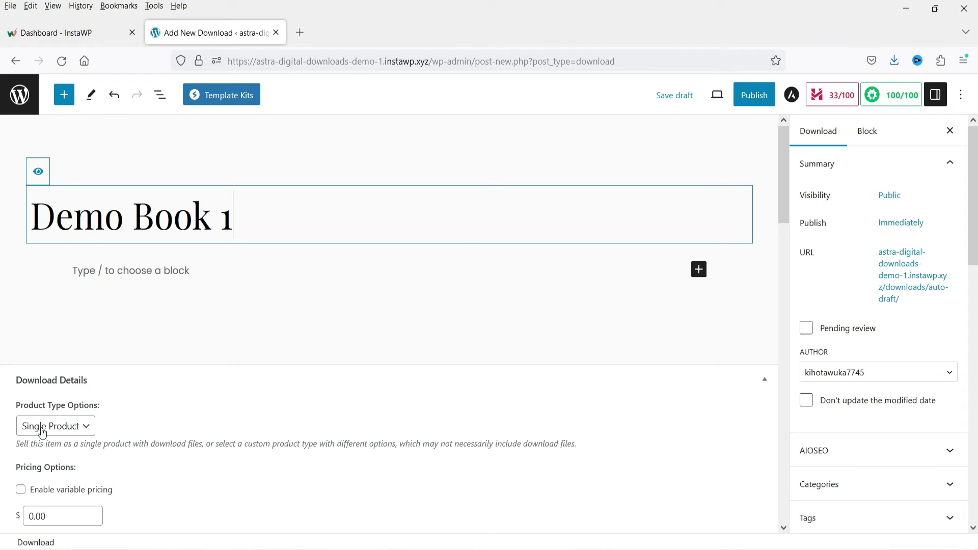
pyautogui.click(105, 270)
pyautogui.write('This is a demo book product')
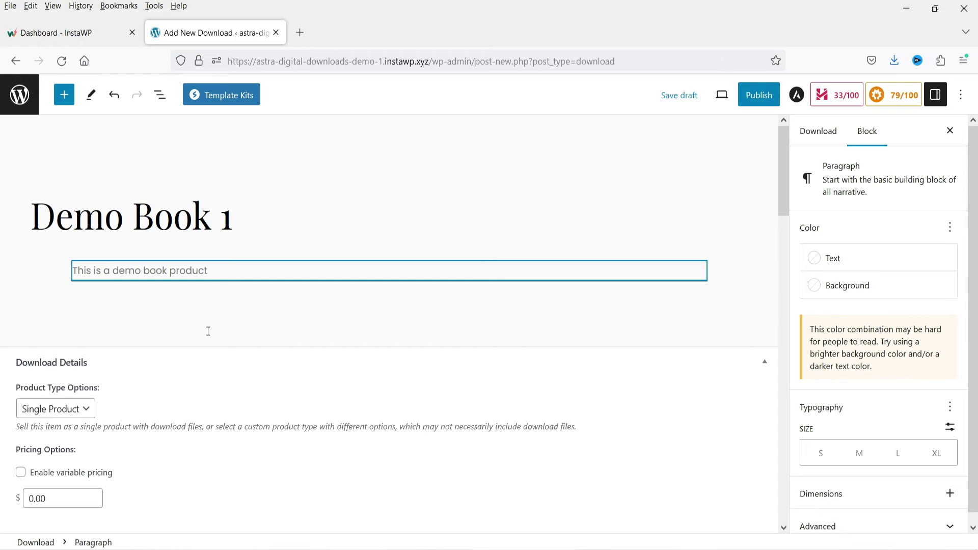
pyautogui.write('.')
pyautogui.scroll(-3, 192, 356)
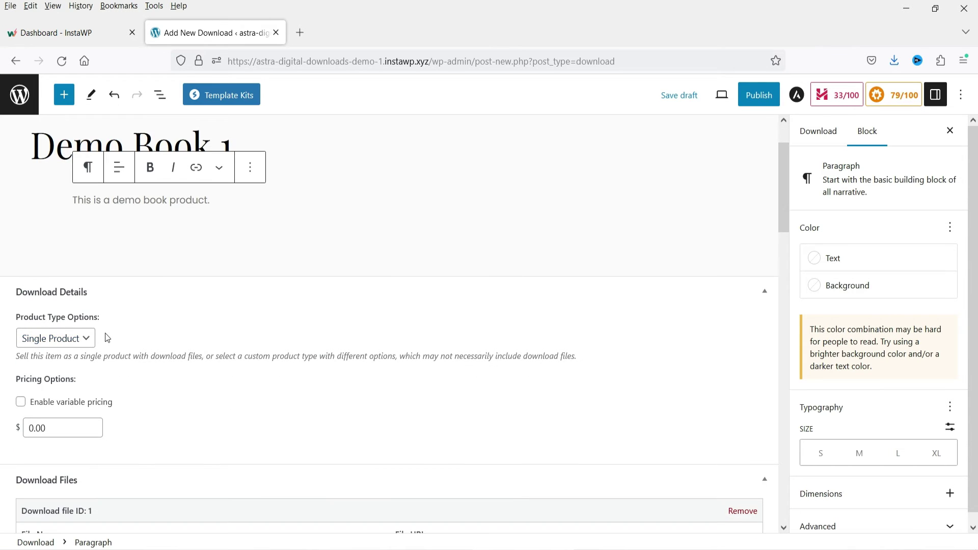
# - Keep Demo Book 1 a Single Product with variable pricing off, and select its price amount
pyautogui.click(83, 339)
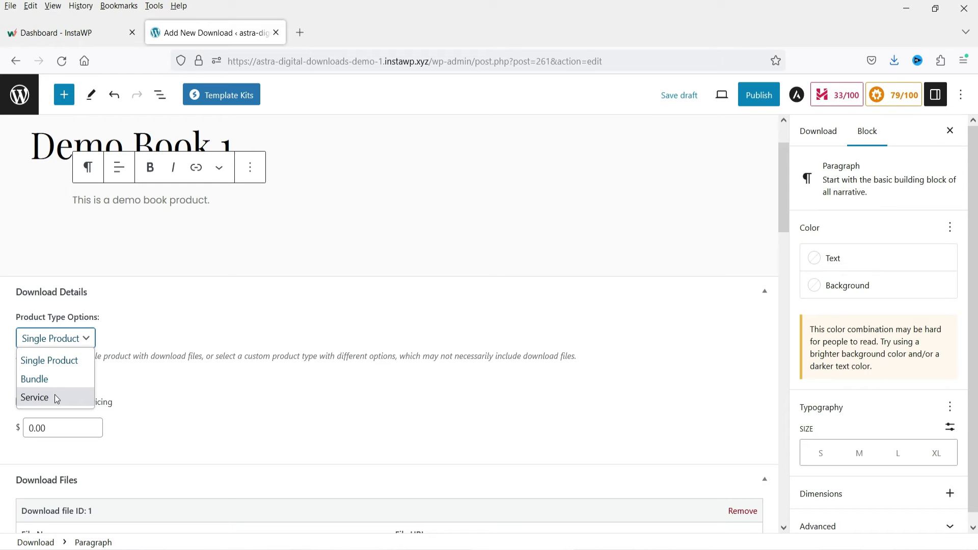
pyautogui.click(48, 360)
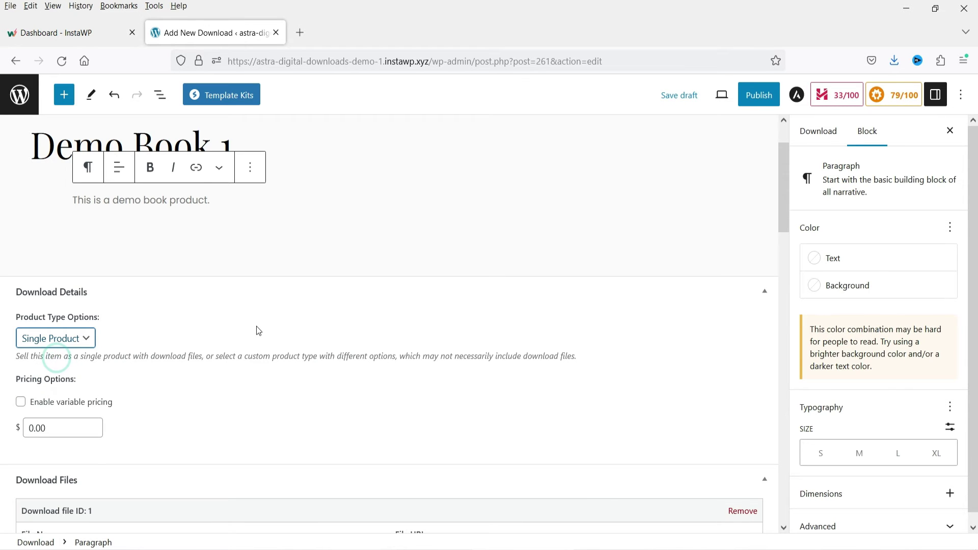
pyautogui.scroll(-4, 364, 318)
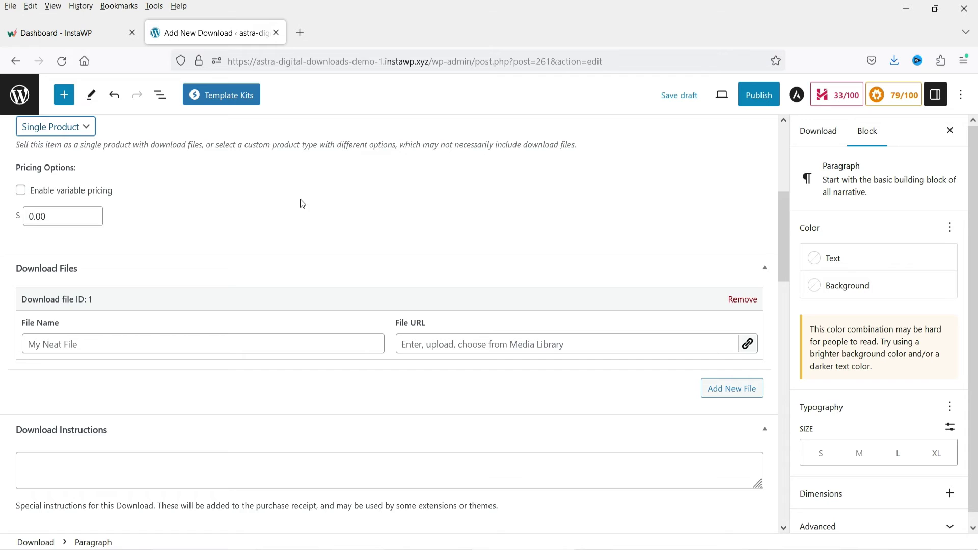
pyautogui.click(43, 194)
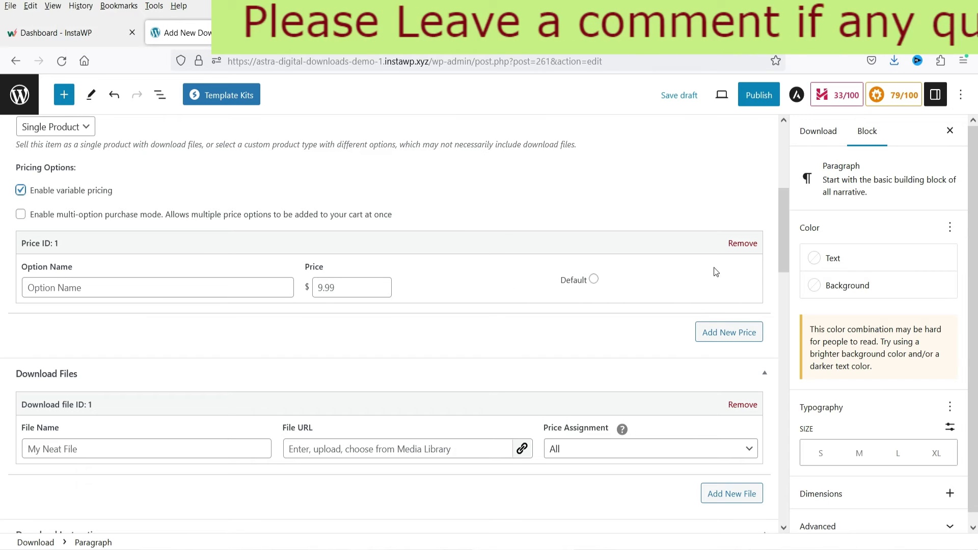
pyautogui.click(20, 190)
pyautogui.doubleClick(32, 217)
# - Set the price to 9 and name the download file 'Demo'
pyautogui.write('9')
pyautogui.click(203, 207)
pyautogui.click(64, 340)
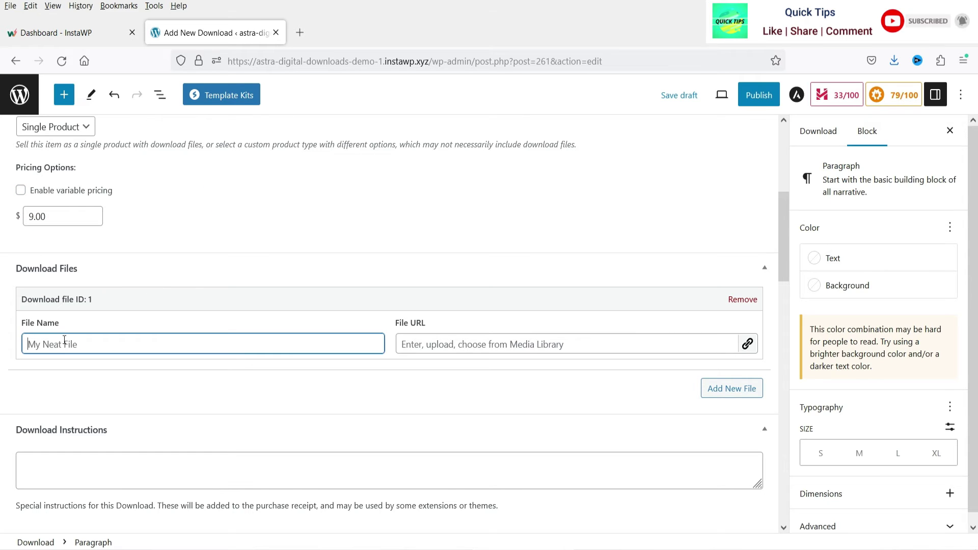
pyautogui.write('Demo Book 1')
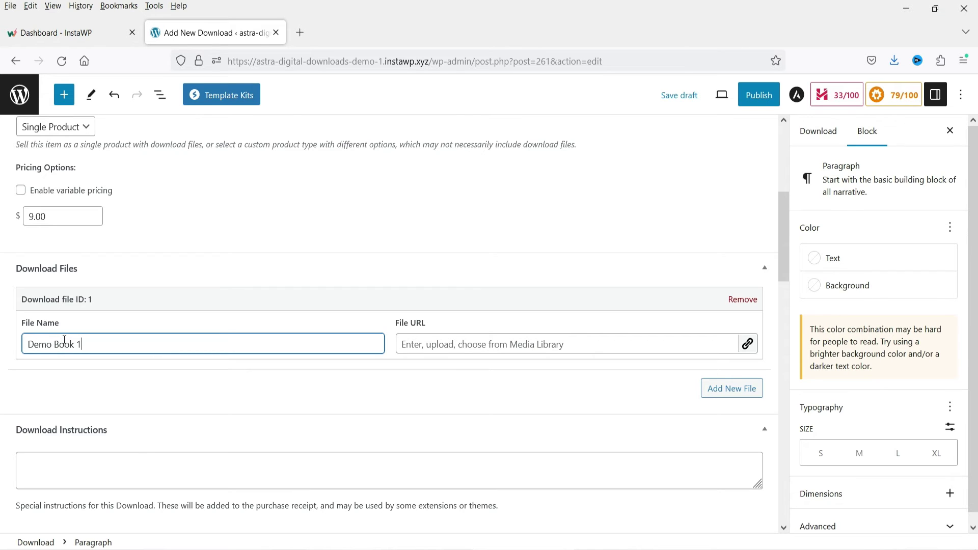
pyautogui.click(510, 364)
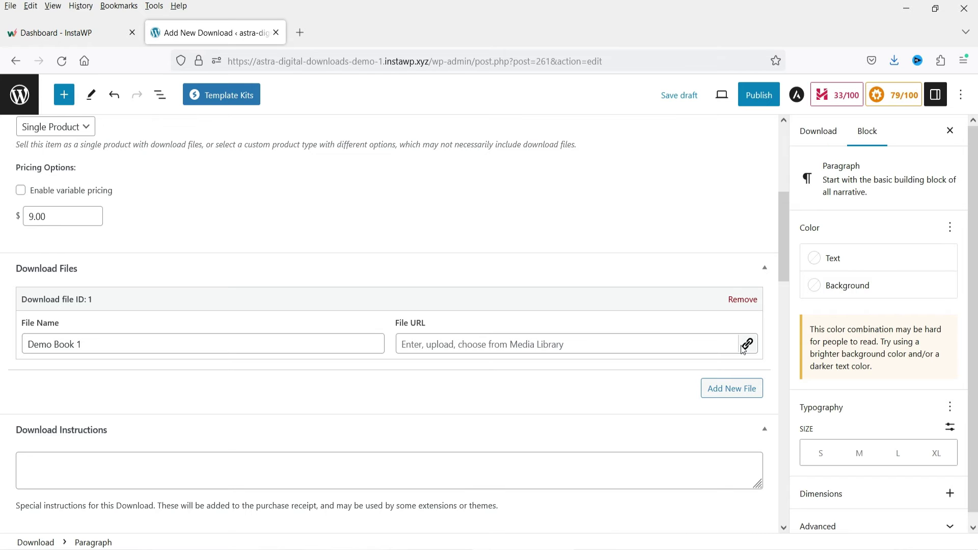
# - Upload book-1.pdf through the media chooser and insert it as the download file URL
pyautogui.click(450, 345)
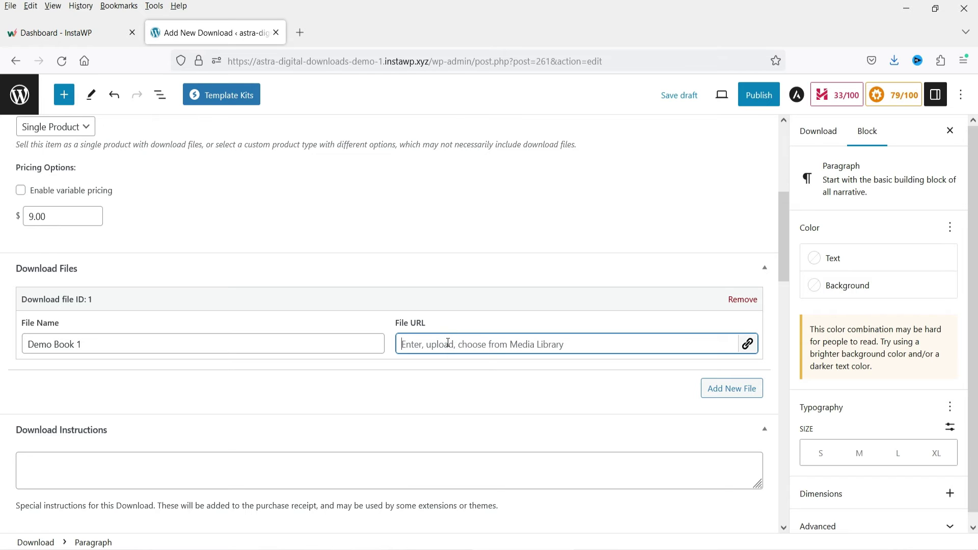
pyautogui.click(745, 346)
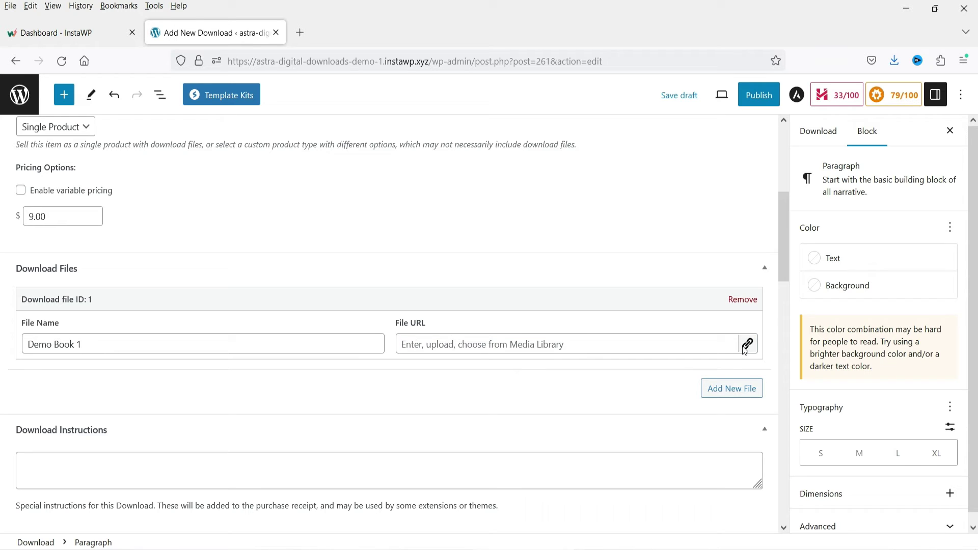
pyautogui.click(485, 329)
pyautogui.click(306, 113)
pyautogui.doubleClick(307, 113)
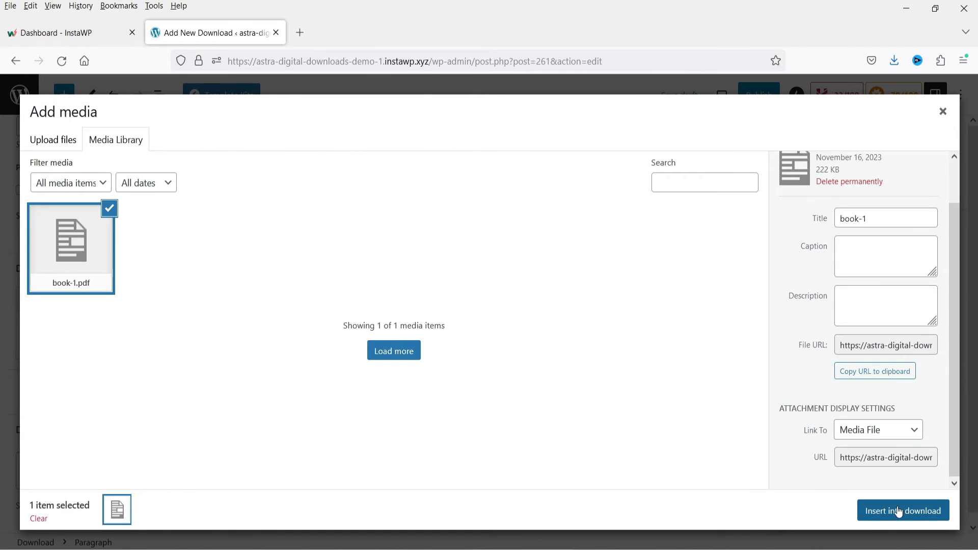
pyautogui.click(899, 510)
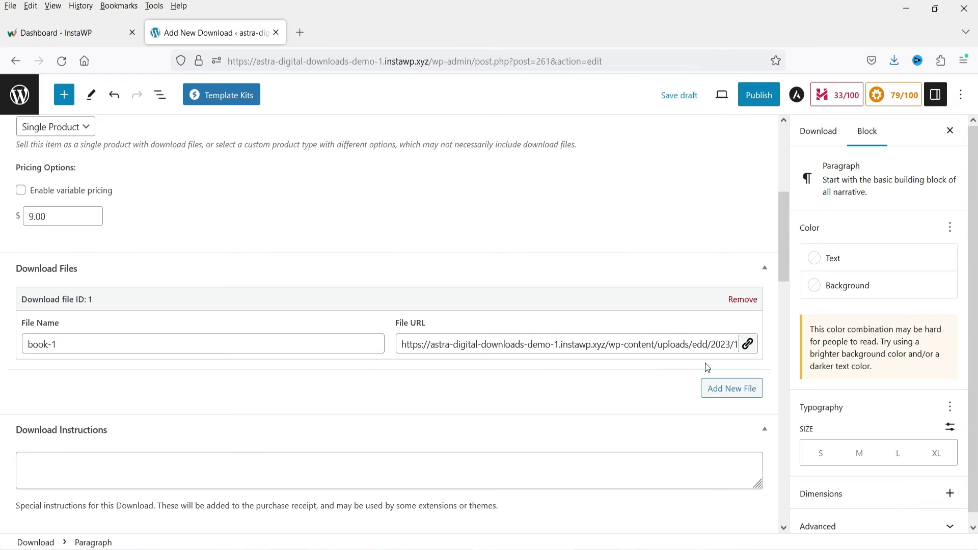
pyautogui.scroll(-4, 190, 310)
# - Create a new download category 'Books' and assign it to Demo Book 1
pyautogui.click(74, 250)
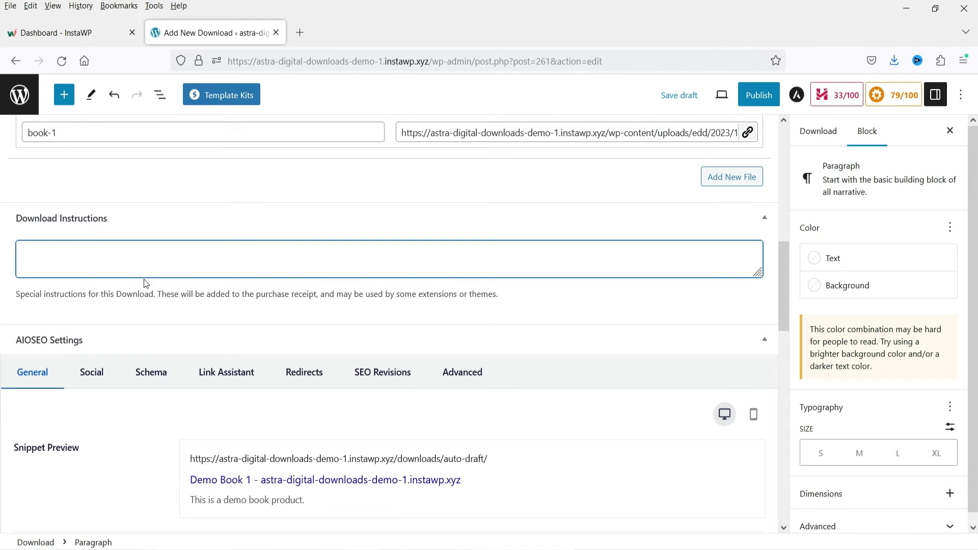
pyautogui.scroll(-1, 146, 283)
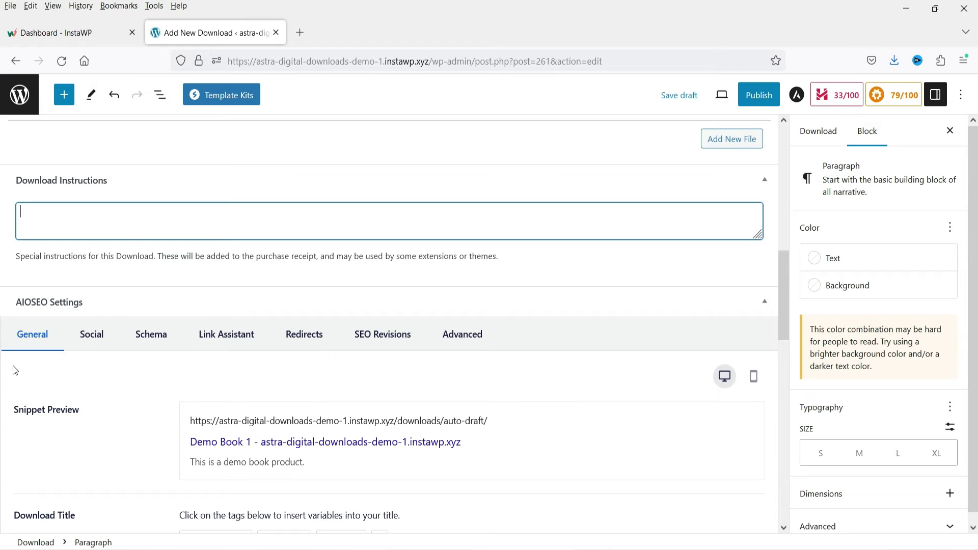
pyautogui.click(804, 291)
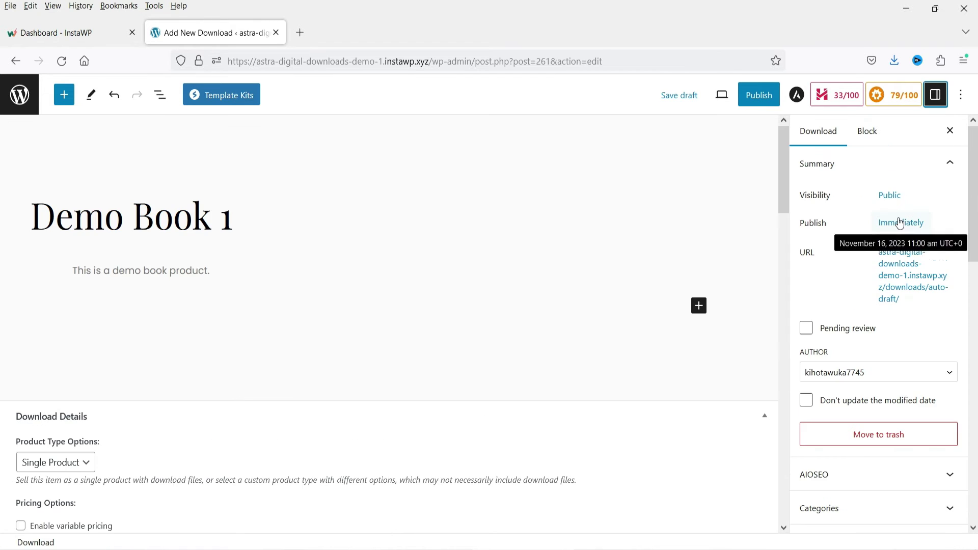
pyautogui.scroll(-3, 900, 224)
pyautogui.scroll(-2, 897, 367)
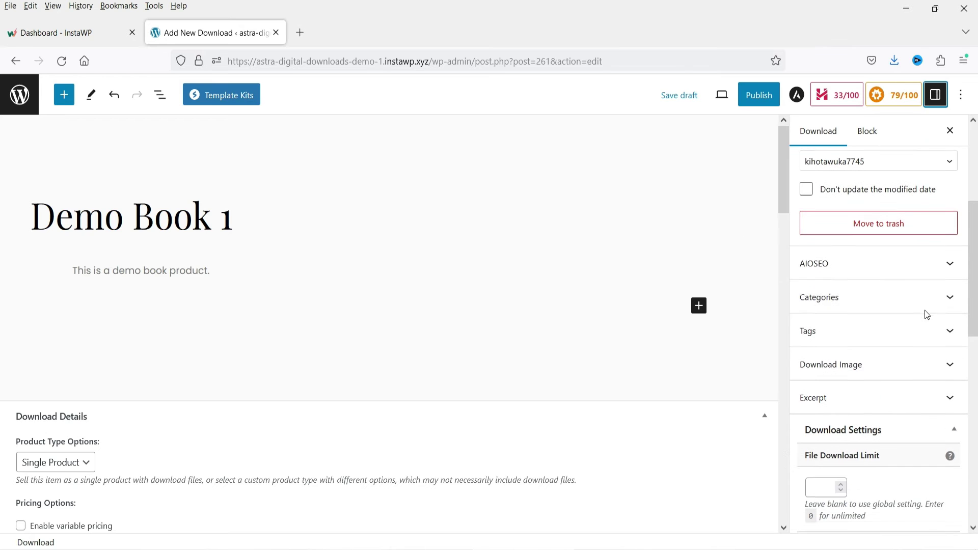
pyautogui.click(902, 296)
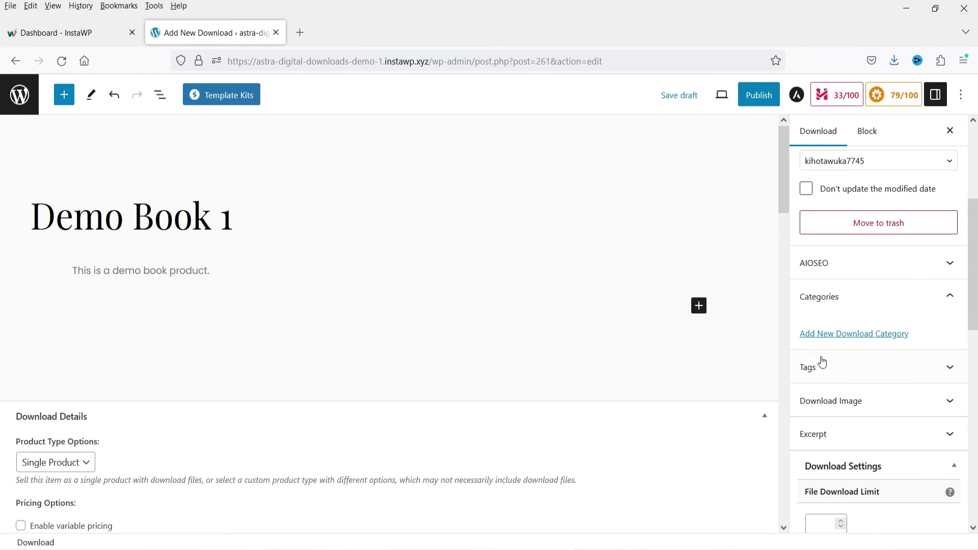
pyautogui.click(836, 335)
pyautogui.click(828, 391)
pyautogui.write('Books')
pyautogui.press('Return')
# - Set the blue BOOK cover (book-06-free-img.png) as the download image
pyautogui.scroll(-3, 886, 313)
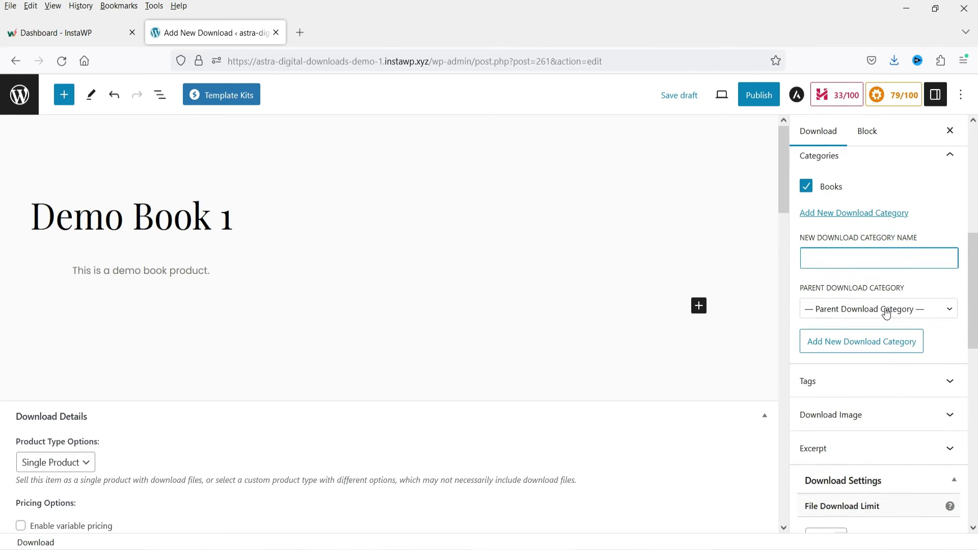
pyautogui.scroll(-3, 887, 314)
pyautogui.click(869, 248)
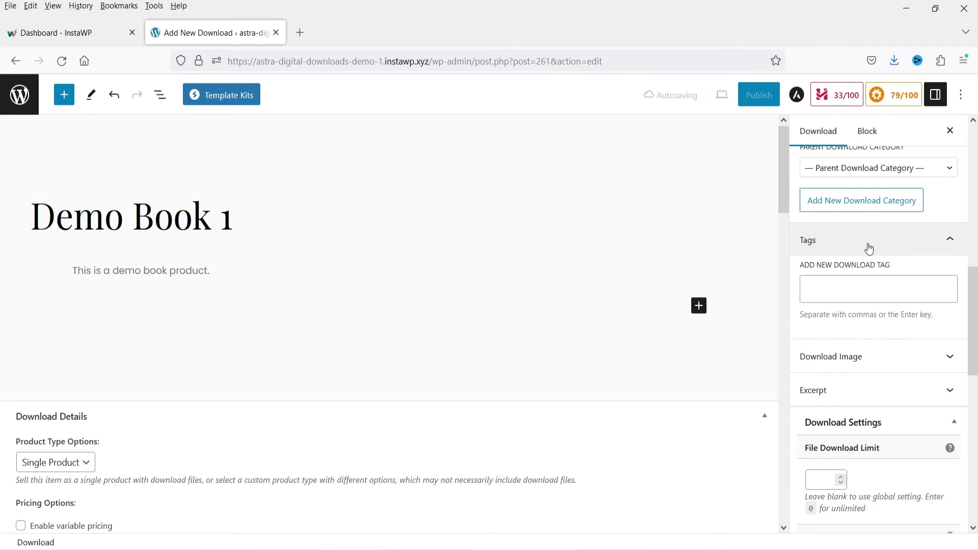
pyautogui.click(869, 247)
pyautogui.click(873, 278)
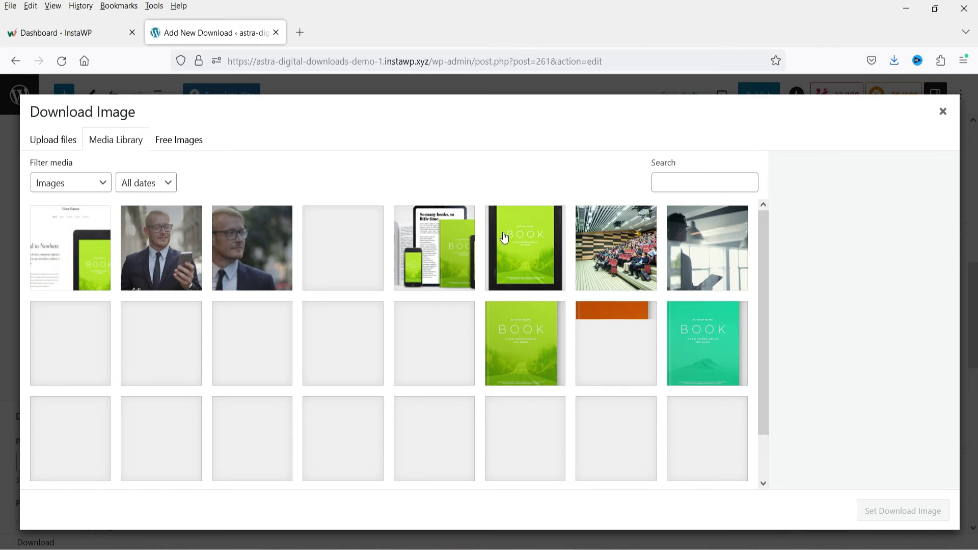
pyautogui.click(435, 345)
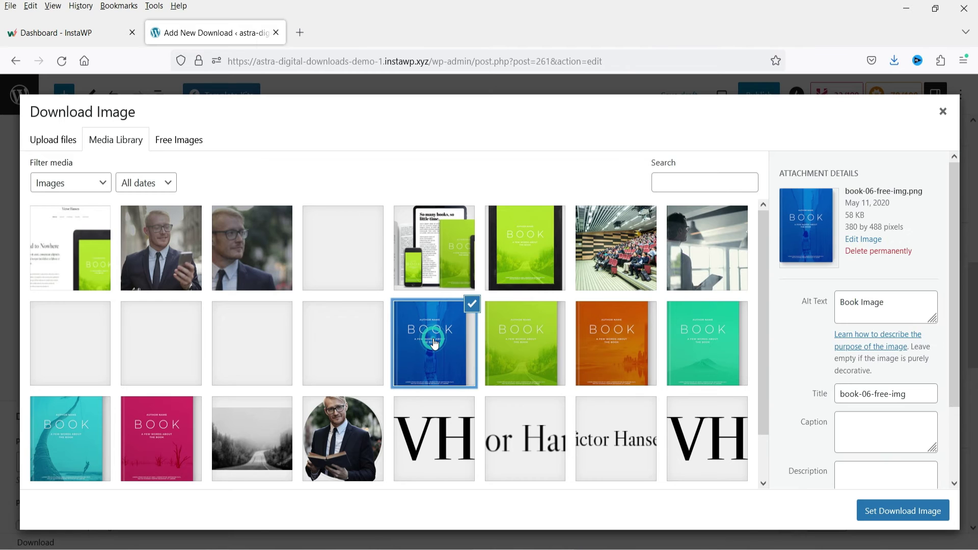
pyautogui.click(897, 511)
pyautogui.moveTo(905, 335)
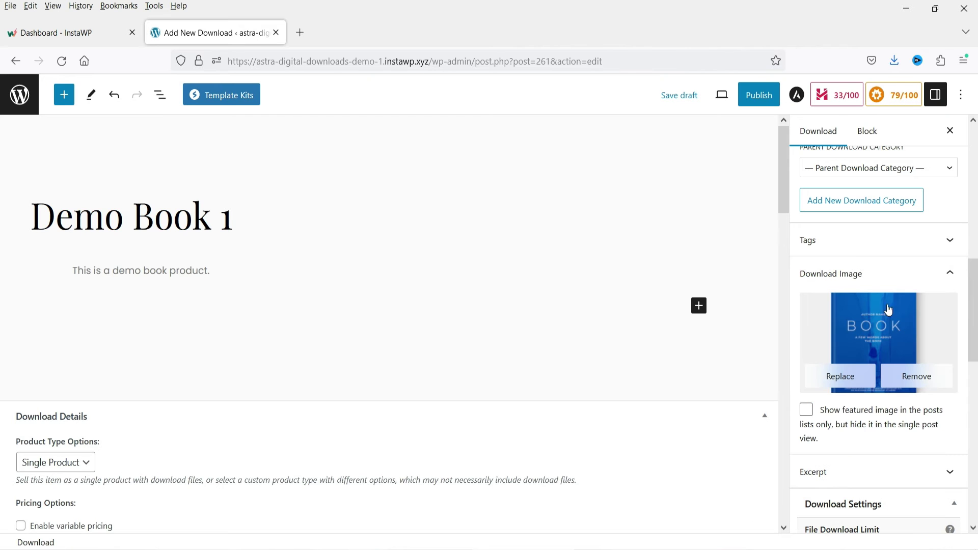
# - Set the File Download Limit to 0 for unlimited downloads
pyautogui.scroll(-3, 887, 328)
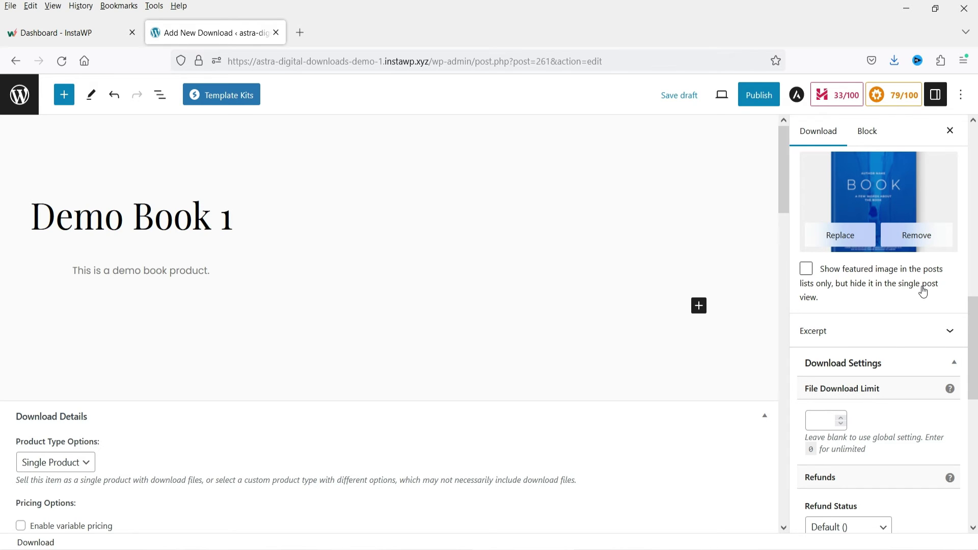
pyautogui.click(897, 332)
pyautogui.scroll(-4, 908, 306)
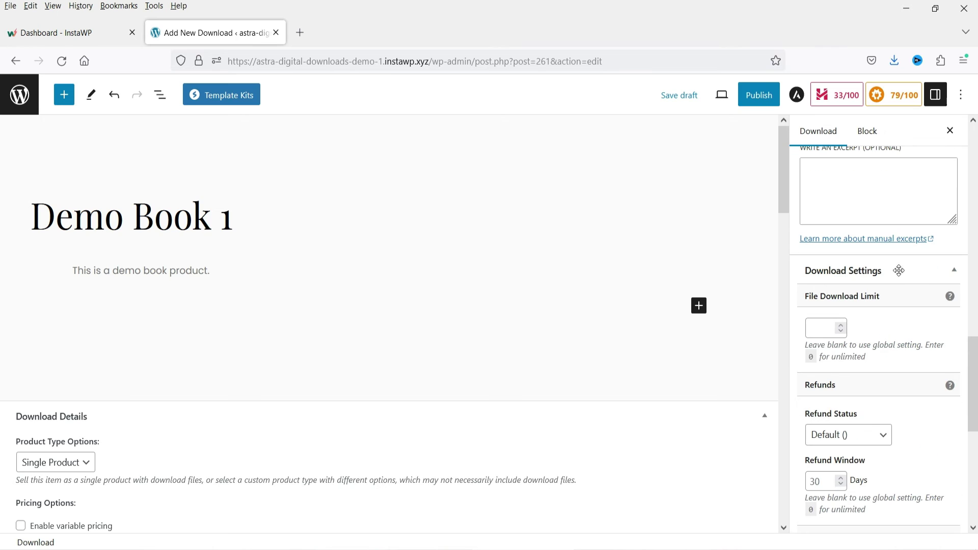
pyautogui.click(952, 279)
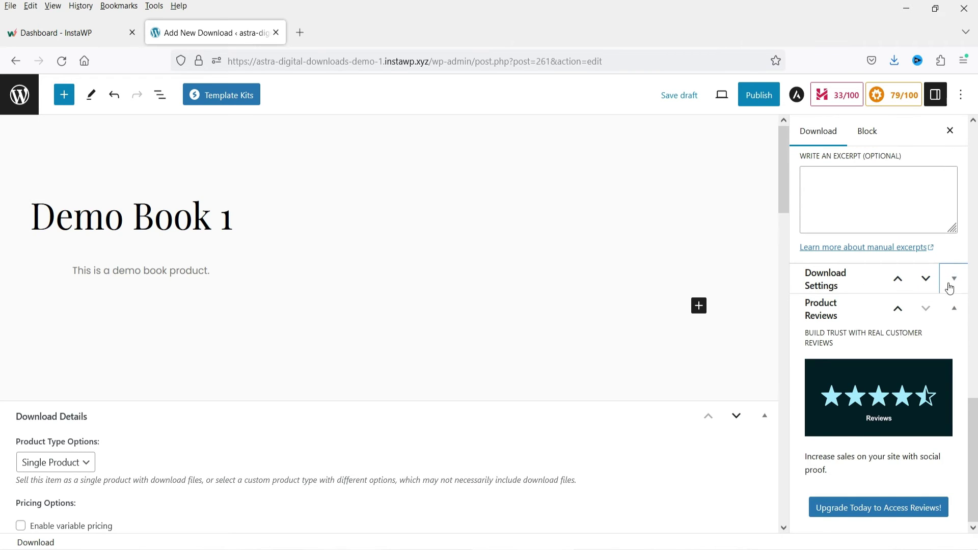
pyautogui.click(949, 285)
pyautogui.click(814, 330)
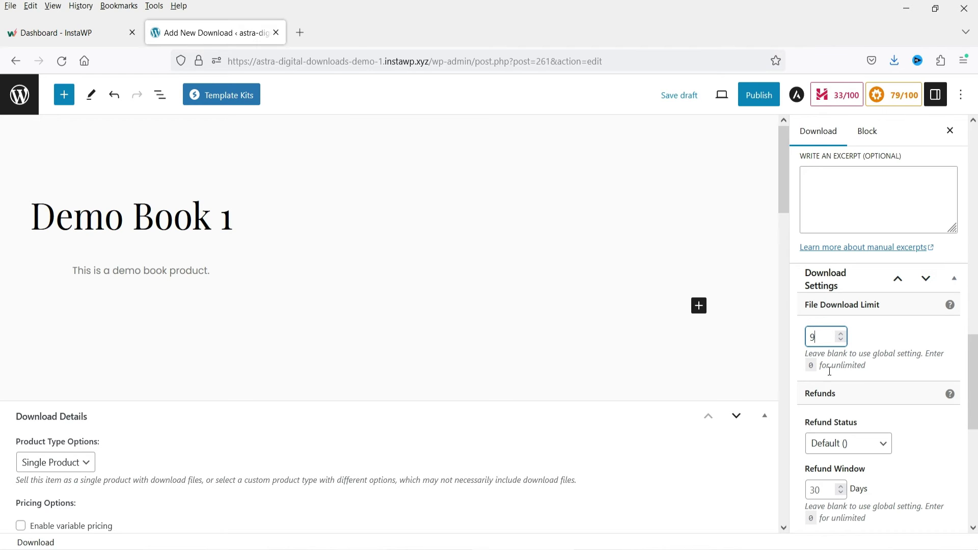
pyautogui.write('9')
pyautogui.press('BackSpace')
pyautogui.write('0')
# - Set Refund Status to Refundable with a 15-day refund window
pyautogui.scroll(-2, 907, 335)
pyautogui.click(881, 375)
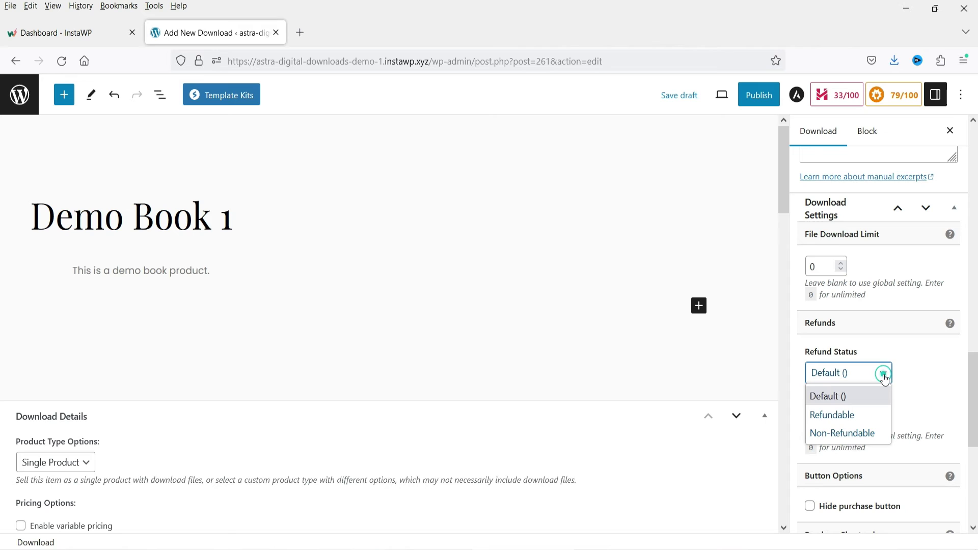
pyautogui.click(852, 423)
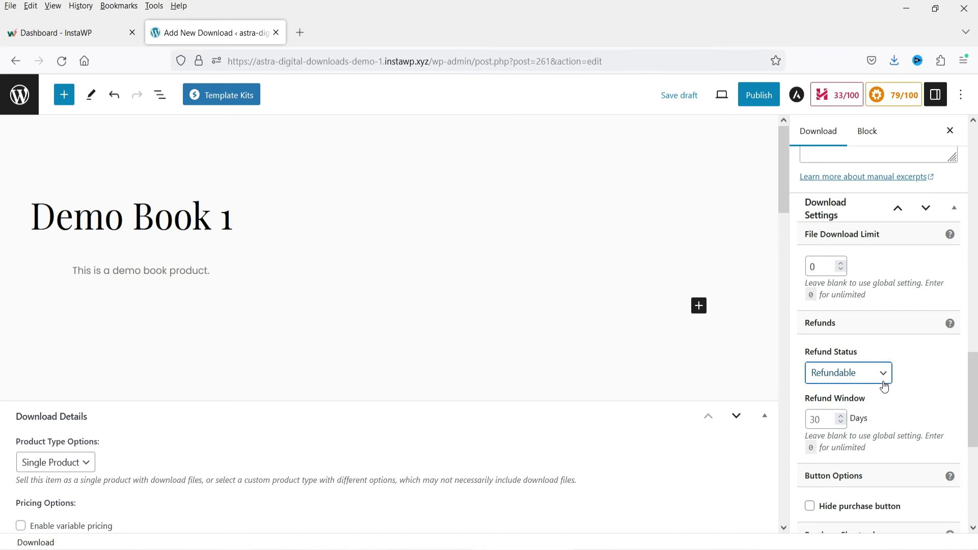
pyautogui.click(824, 419)
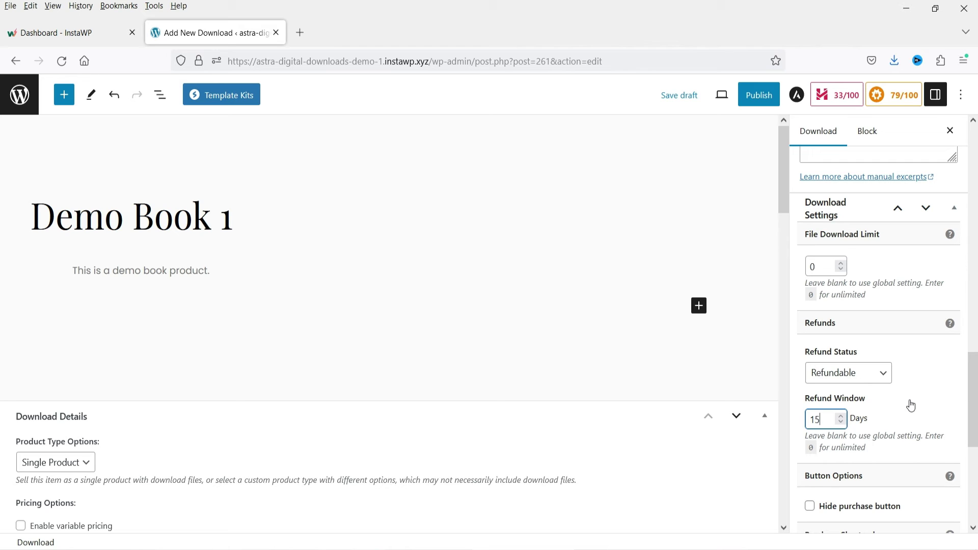
pyautogui.scroll(-4, 912, 406)
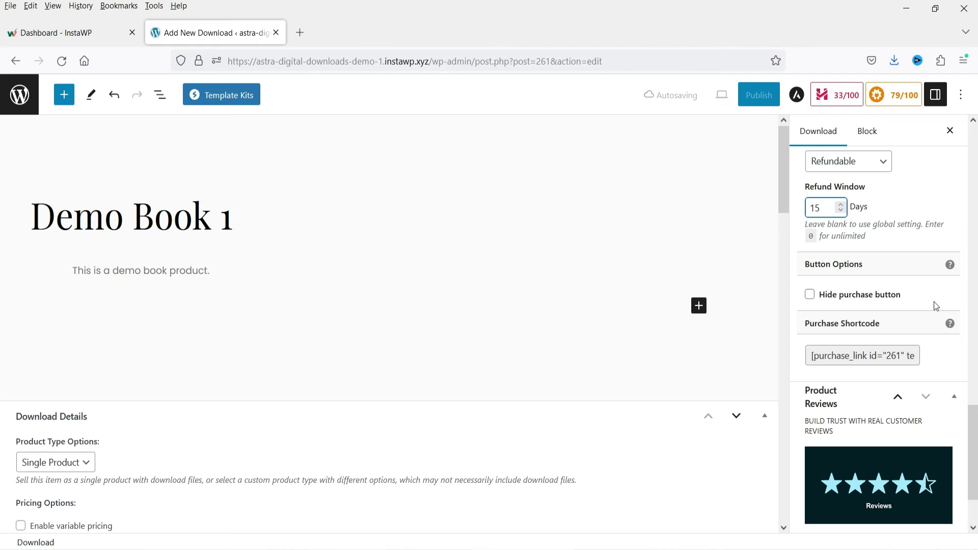
pyautogui.scroll(-1, 917, 295)
pyautogui.scroll(5, 902, 294)
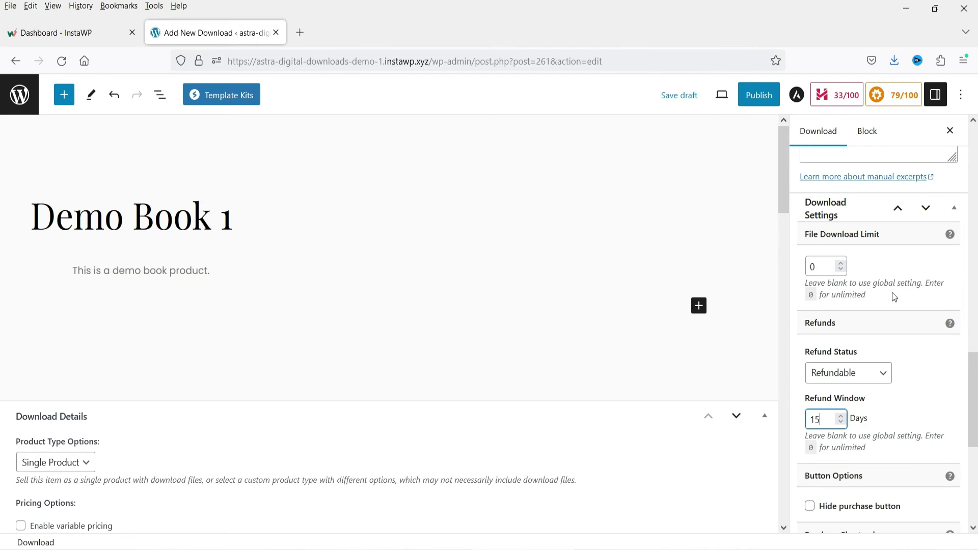
# - Publish Demo Book 1 and open its View Download page in a new tab
pyautogui.click(766, 100)
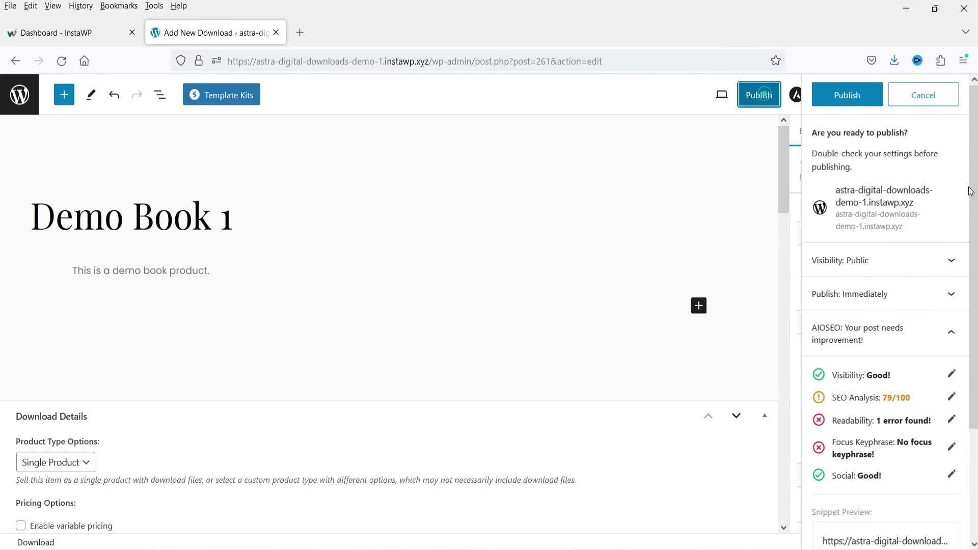
pyautogui.click(841, 100)
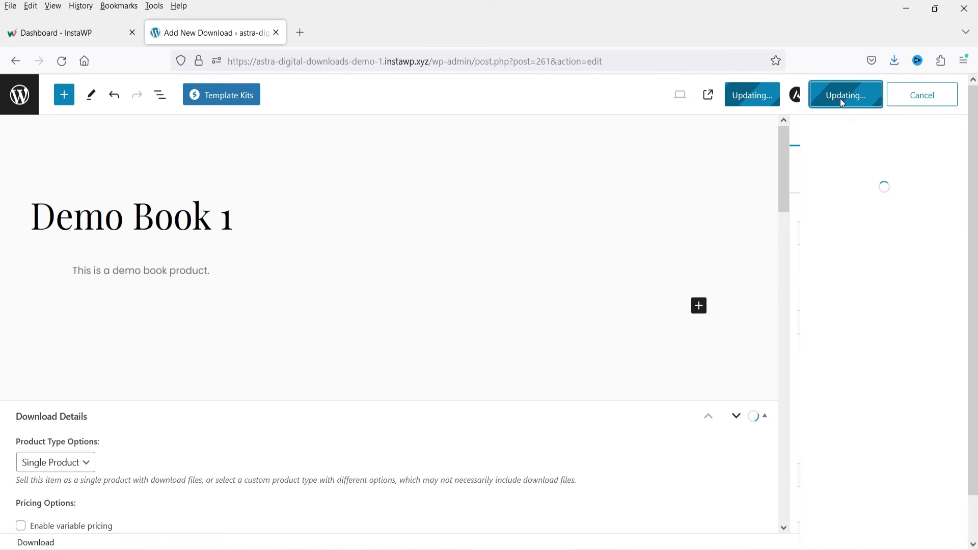
pyautogui.rightClick(127, 510)
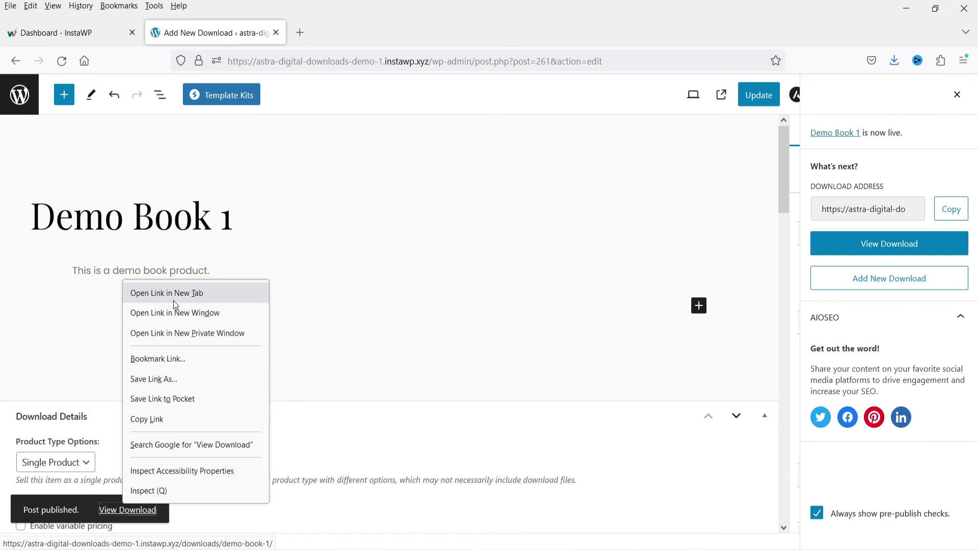
pyautogui.click(153, 292)
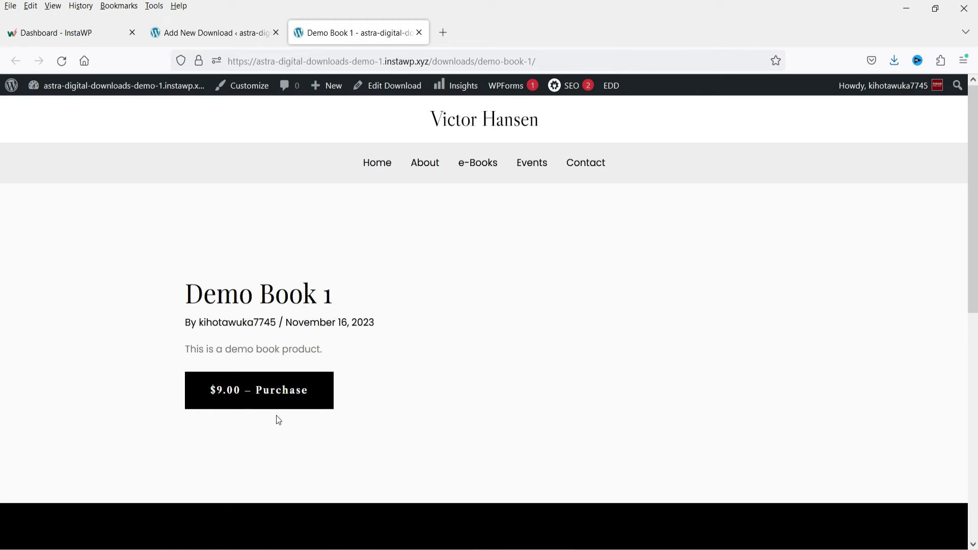
# - Purchase Demo Book 1 for $9.00 and proceed to checkout, reviewing the First name field
pyautogui.click(248, 394)
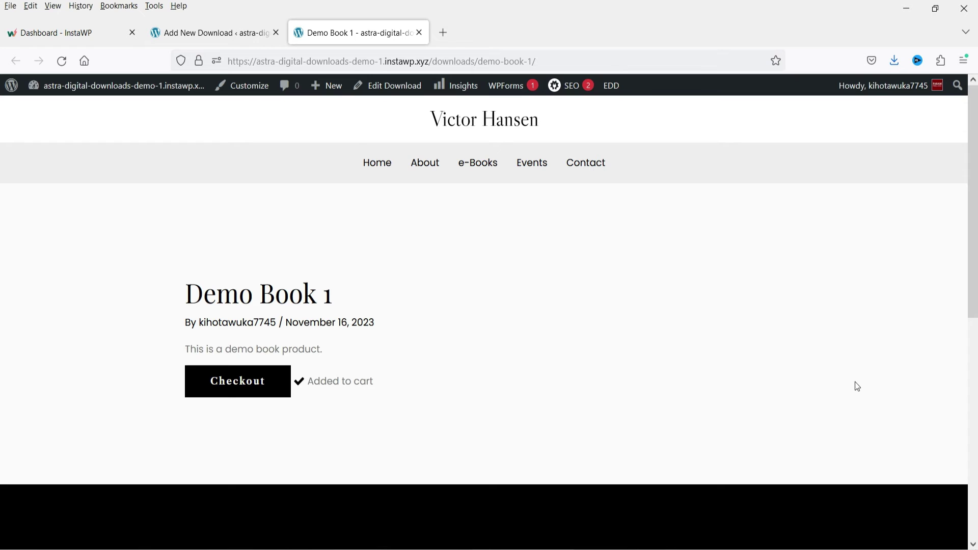
pyautogui.click(243, 389)
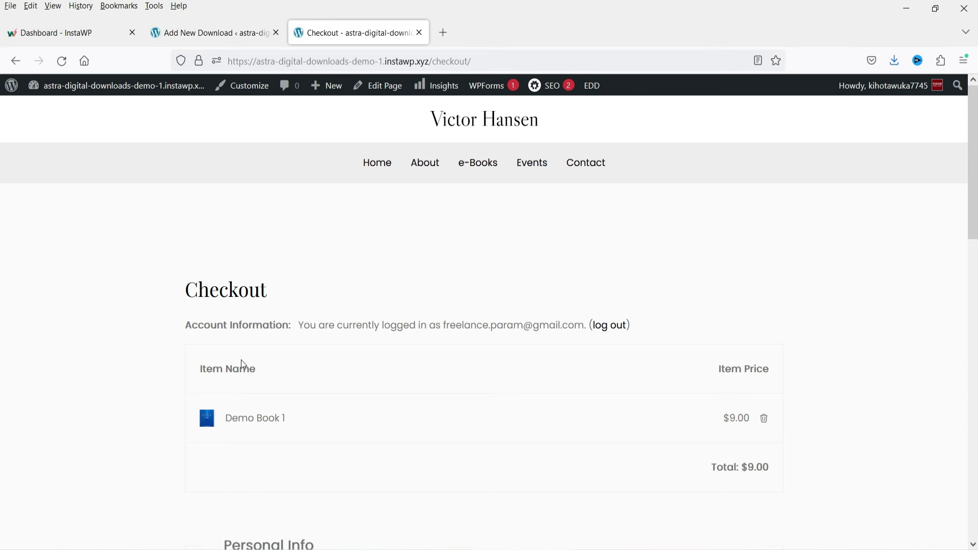
pyautogui.scroll(-3, 827, 316)
pyautogui.scroll(-4, 825, 319)
pyautogui.click(239, 264)
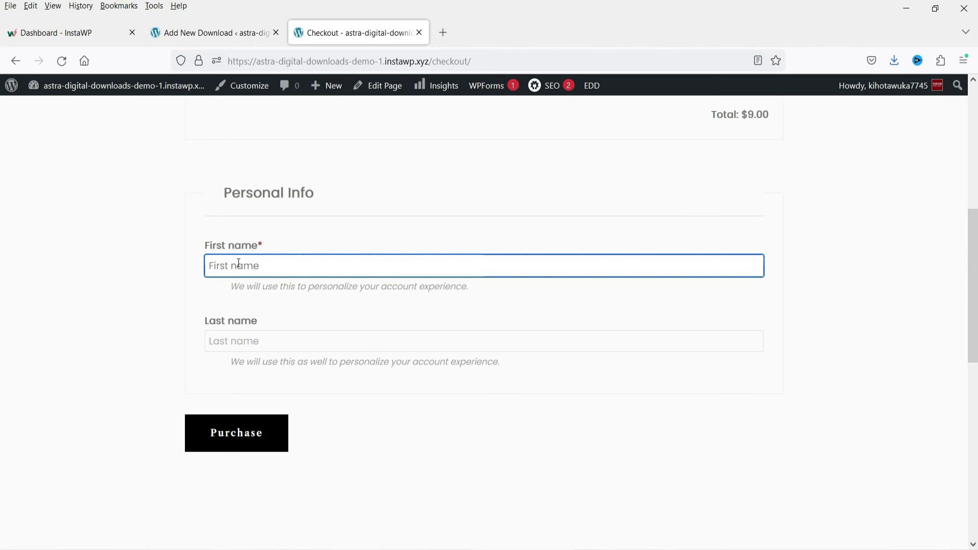
pyautogui.click(855, 337)
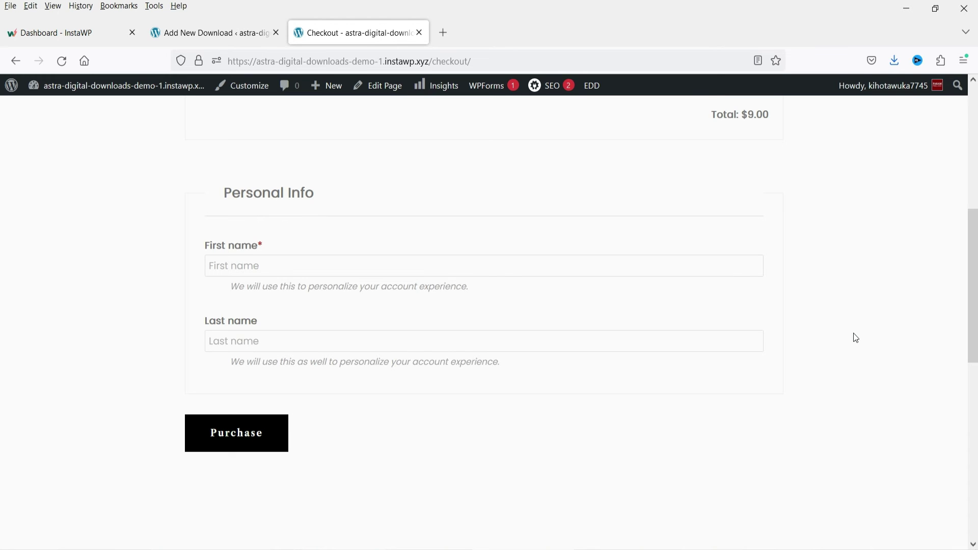
pyautogui.scroll(4, 841, 333)
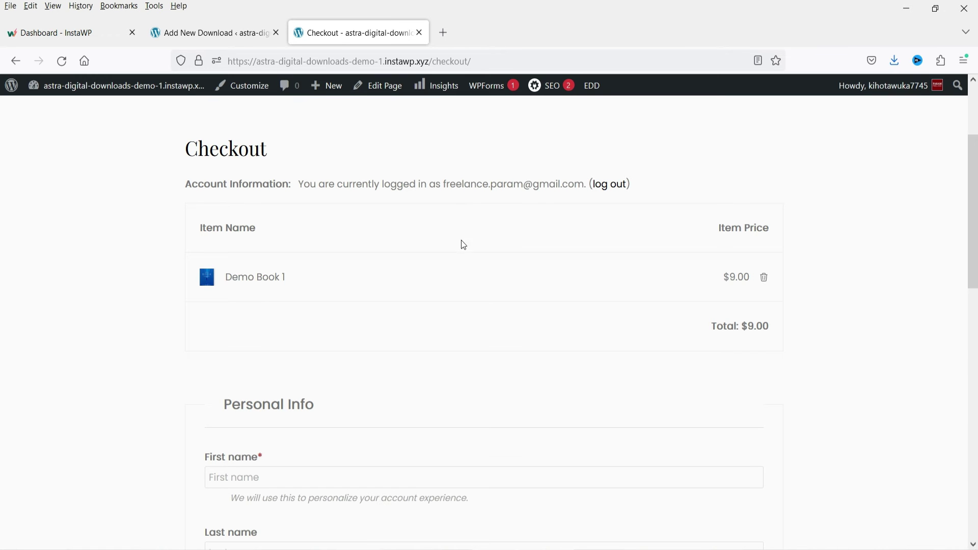
pyautogui.scroll(3, 856, 356)
# - Start a new download titled 'Demo Book 2', described 'This is demo book 2', priced 15.00
pyautogui.click(206, 31)
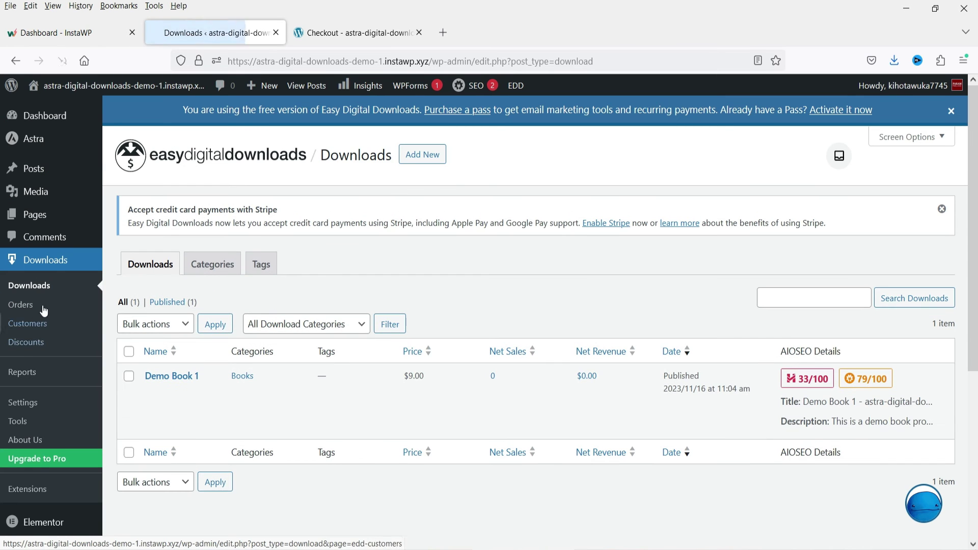
pyautogui.click(422, 154)
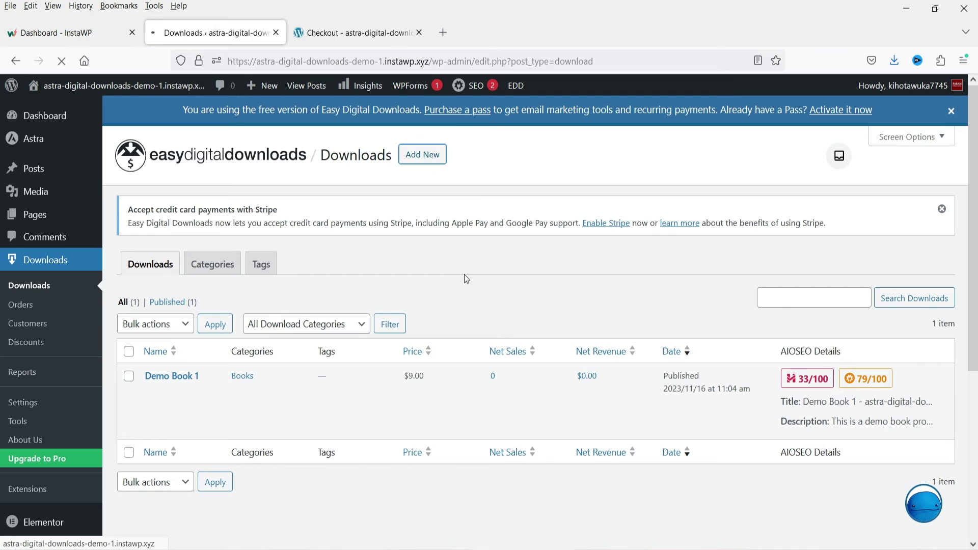
pyautogui.write('Demo ')
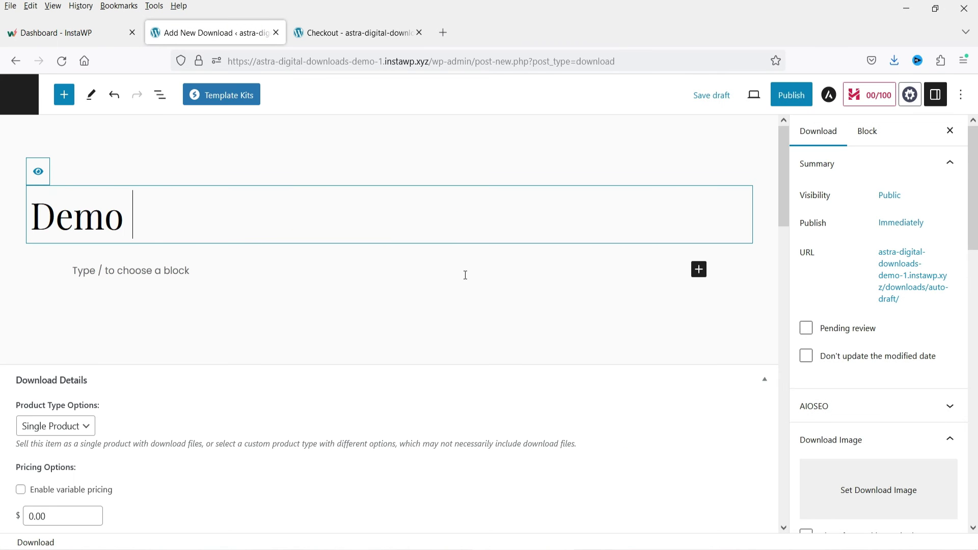
pyautogui.write('Book 1')
pyautogui.press('BackSpace')
pyautogui.write('2')
pyautogui.click(225, 268)
pyautogui.write('This is demo book 2')
pyautogui.scroll(-5, 596, 380)
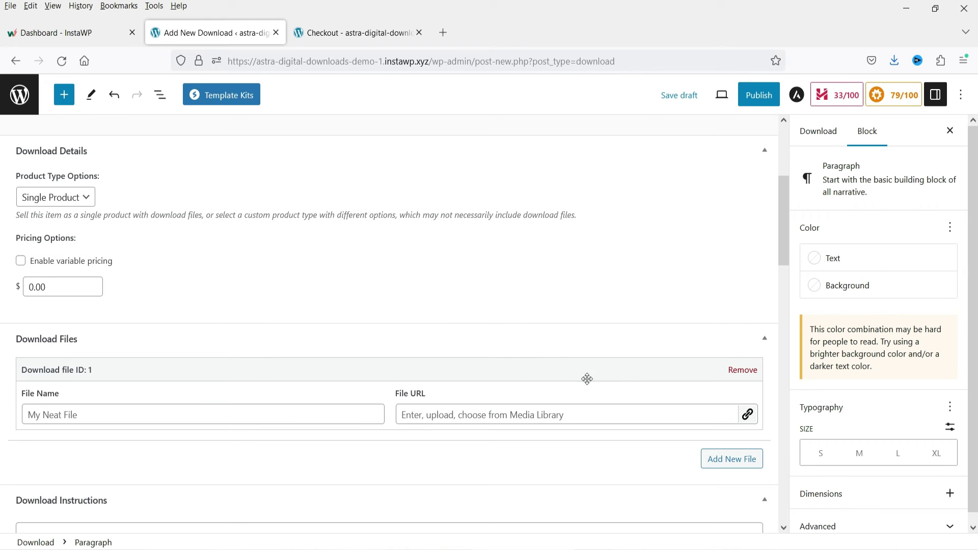
pyautogui.click(26, 287)
pyautogui.press('Delete')
pyautogui.write('15')
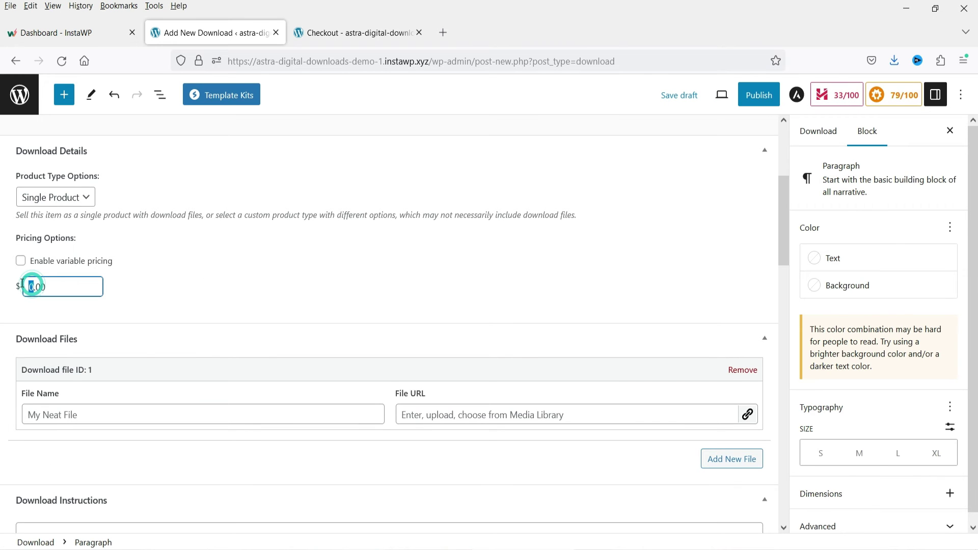
# - Add a download file named 'Demo Book 2' and upload book-2.pdf as it
pyautogui.scroll(-2, 175, 315)
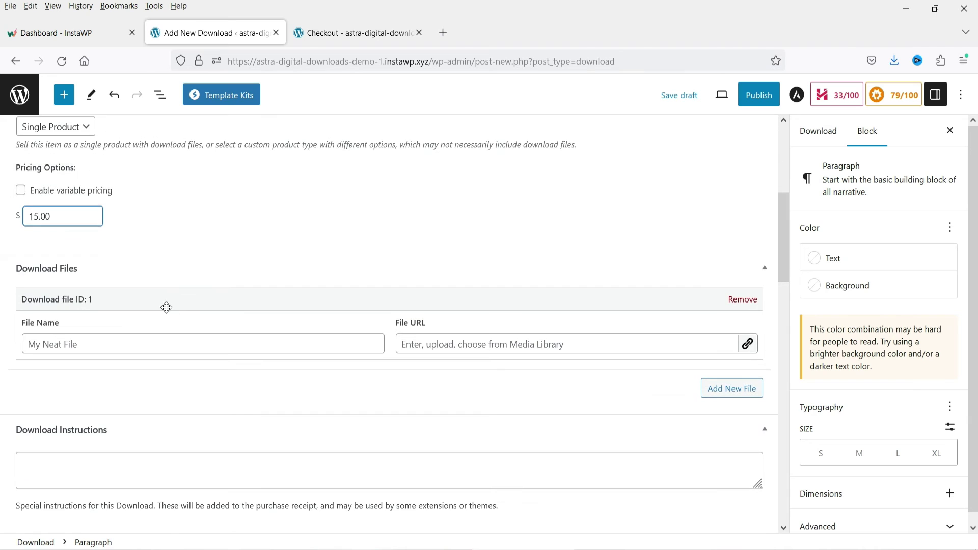
pyautogui.click(94, 347)
pyautogui.write('Deom')
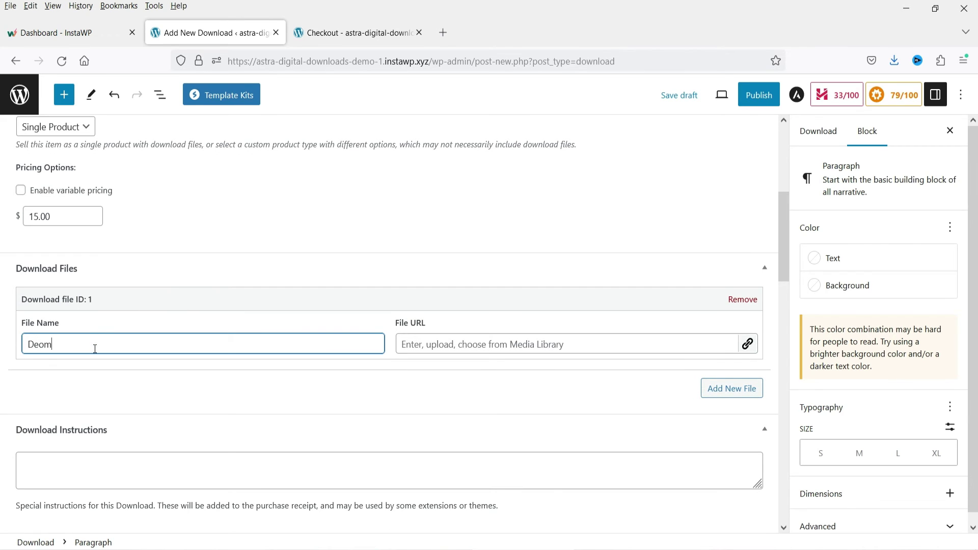
pyautogui.press('BackSpace')
pyautogui.write('mo Book 2')
pyautogui.click(747, 344)
pyautogui.click(55, 140)
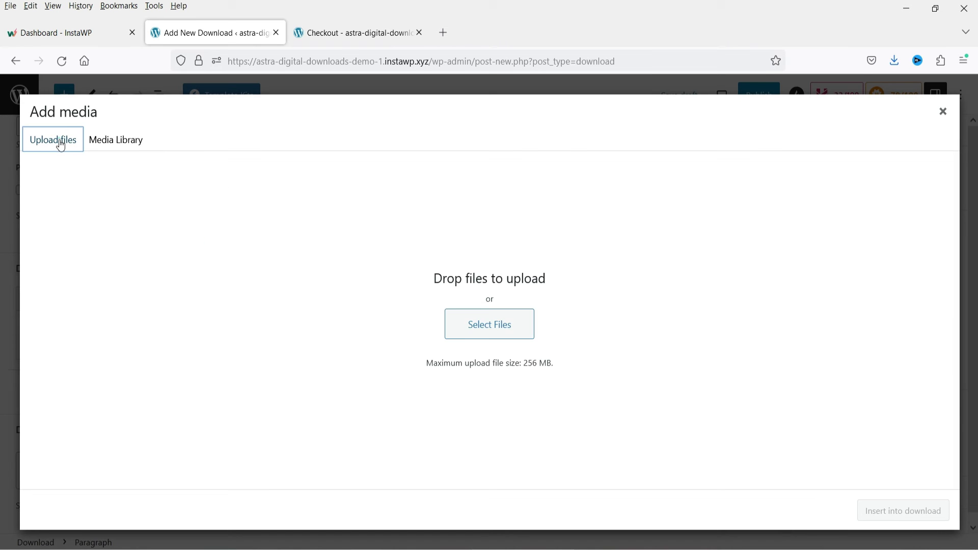
pyautogui.click(505, 326)
pyautogui.click(369, 112)
pyautogui.doubleClick(389, 135)
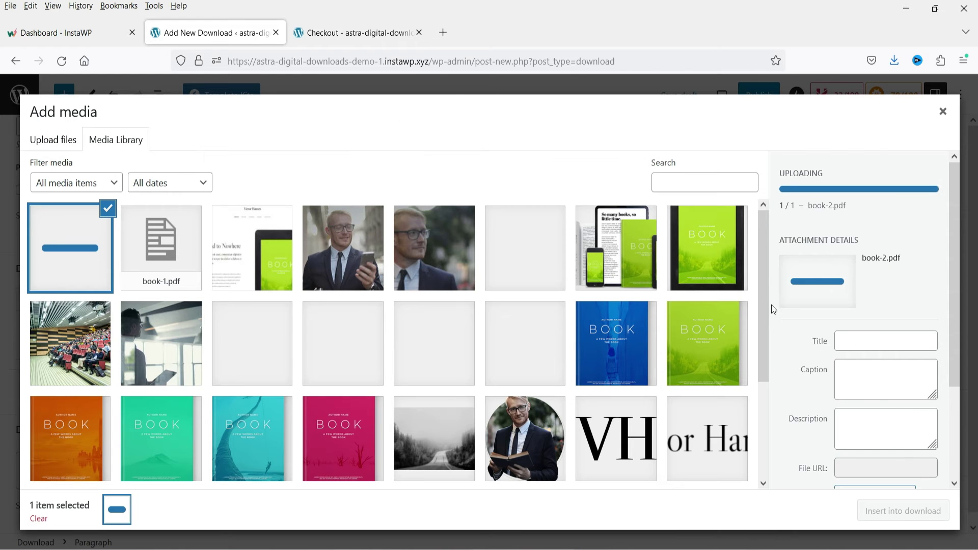
pyautogui.click(919, 510)
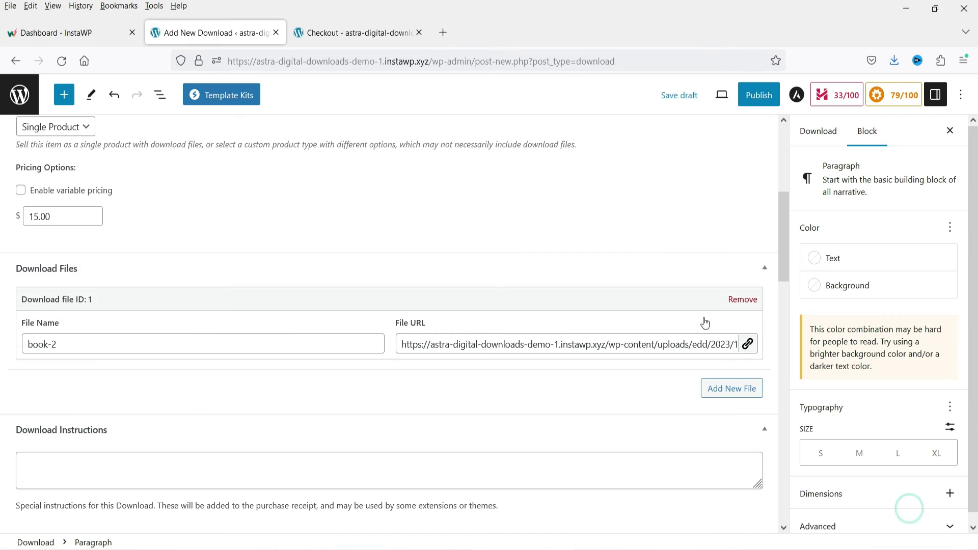
pyautogui.scroll(-5, 713, 316)
pyautogui.scroll(10, 387, 234)
# - File Demo Book 2 under the Books category
pyautogui.click(387, 234)
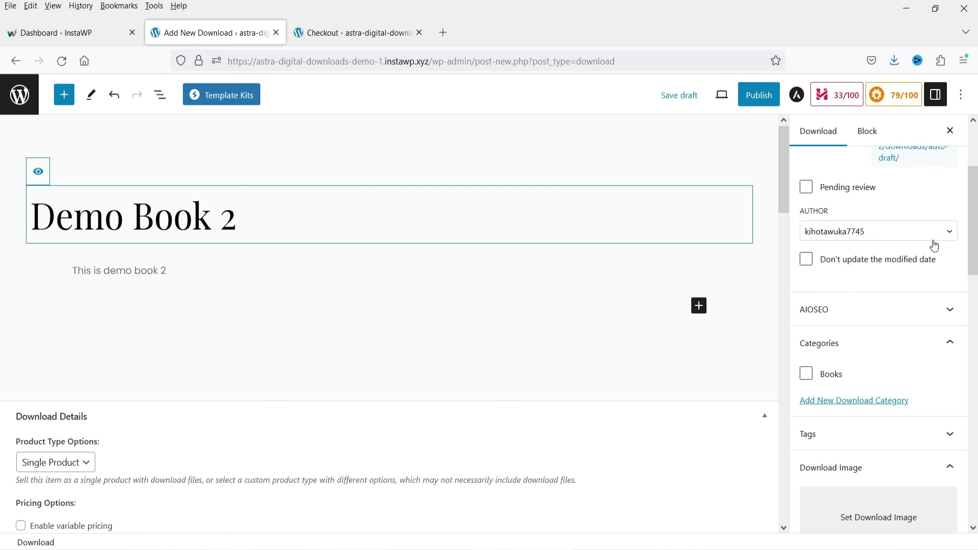
pyautogui.click(806, 374)
pyautogui.scroll(-5, 805, 378)
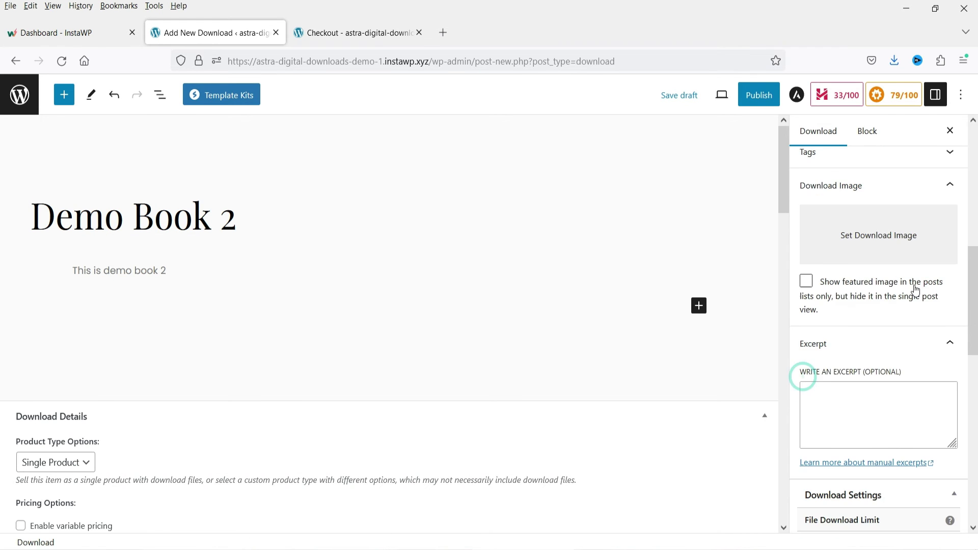
# - Set the orange book cover as download image, shown in lists only, and start publishing
pyautogui.click(848, 239)
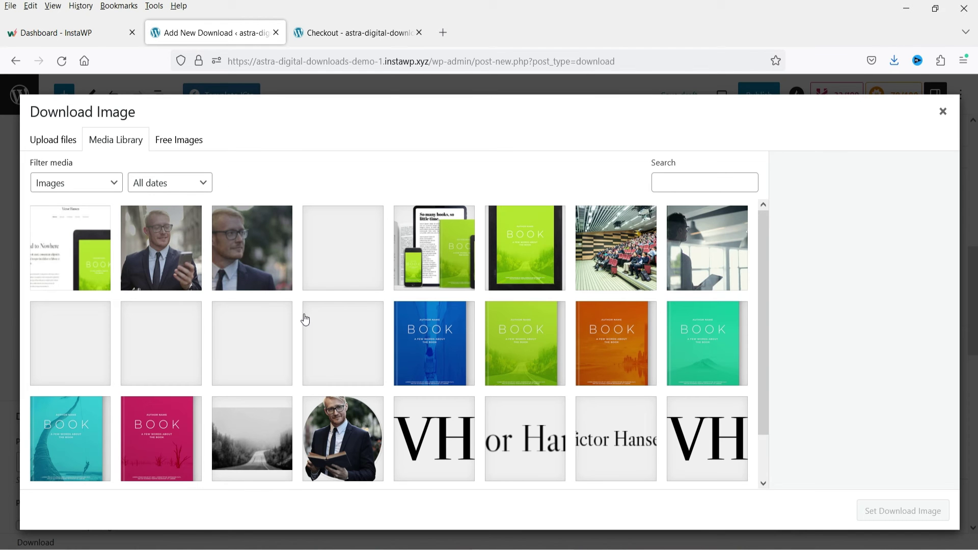
pyautogui.click(614, 340)
pyautogui.click(904, 512)
pyautogui.click(855, 329)
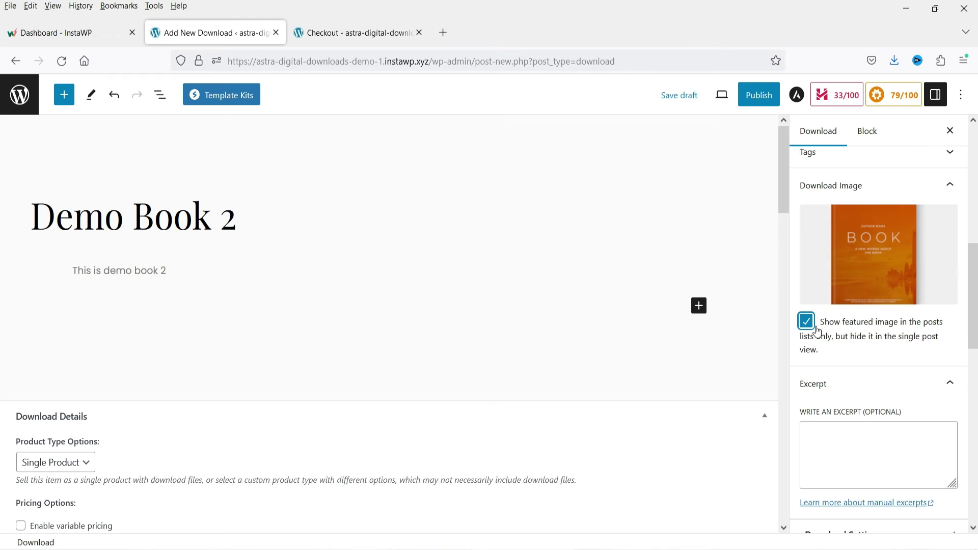
pyautogui.scroll(-3, 926, 368)
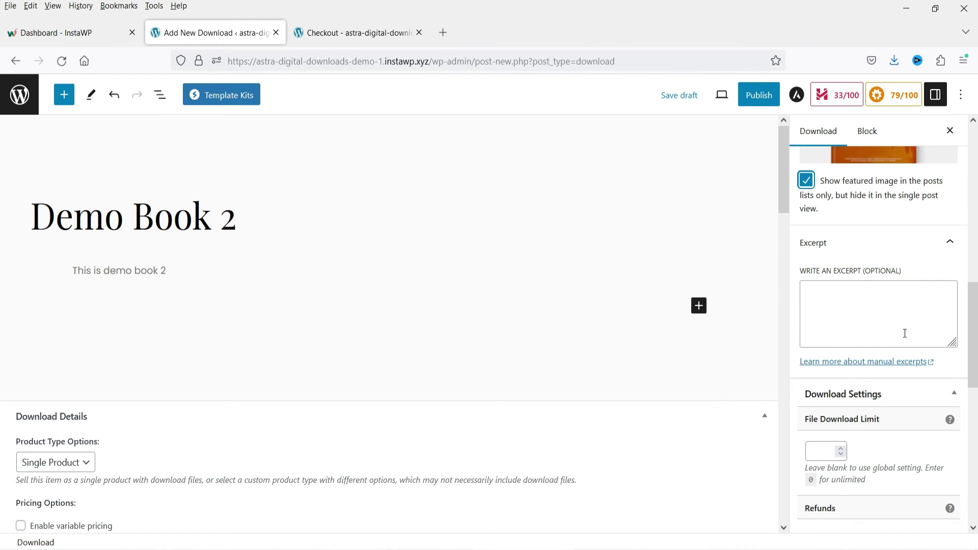
pyautogui.click(949, 401)
pyautogui.scroll(-2, 867, 299)
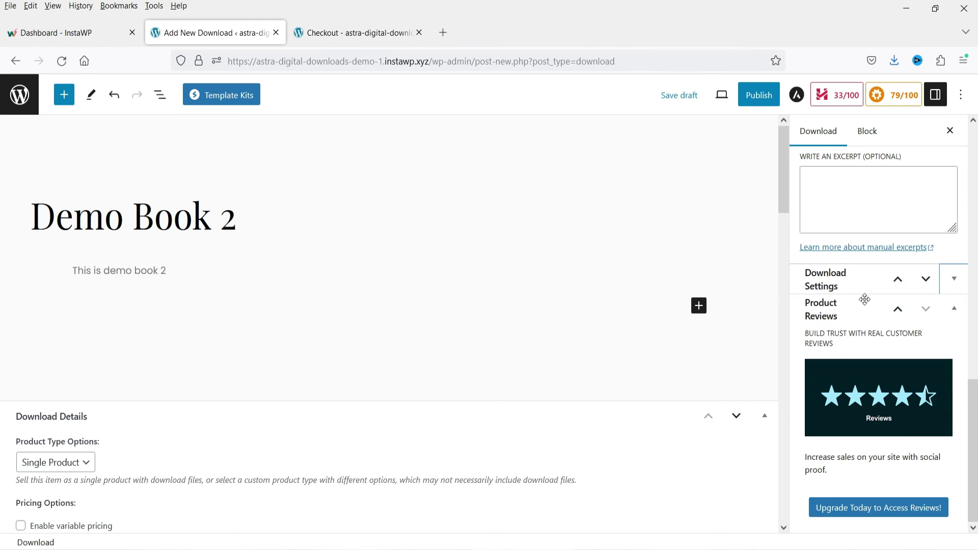
pyautogui.scroll(-6, 718, 123)
pyautogui.click(759, 95)
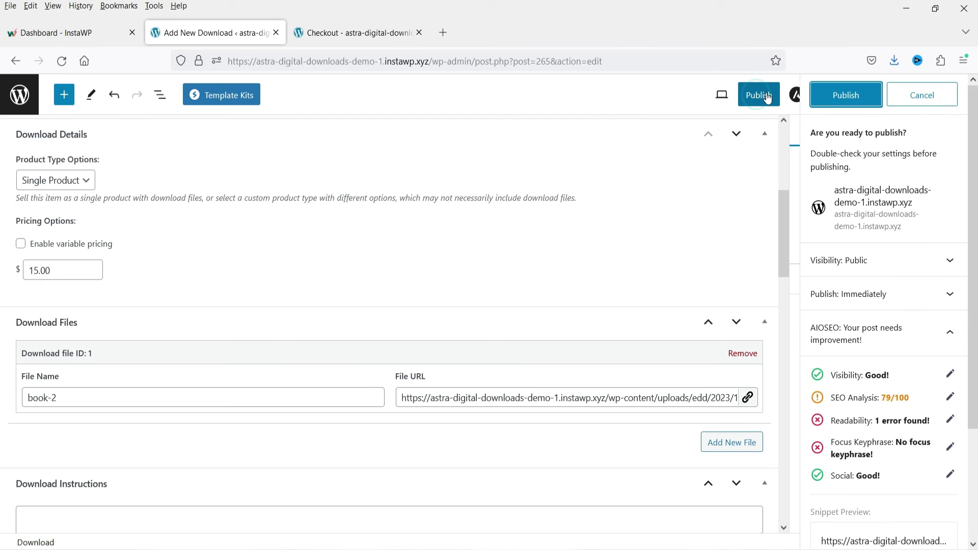
# - Confirm publishing Demo Book 2, view its live page, and follow links to Demo Book 1 and back
pyautogui.click(759, 94)
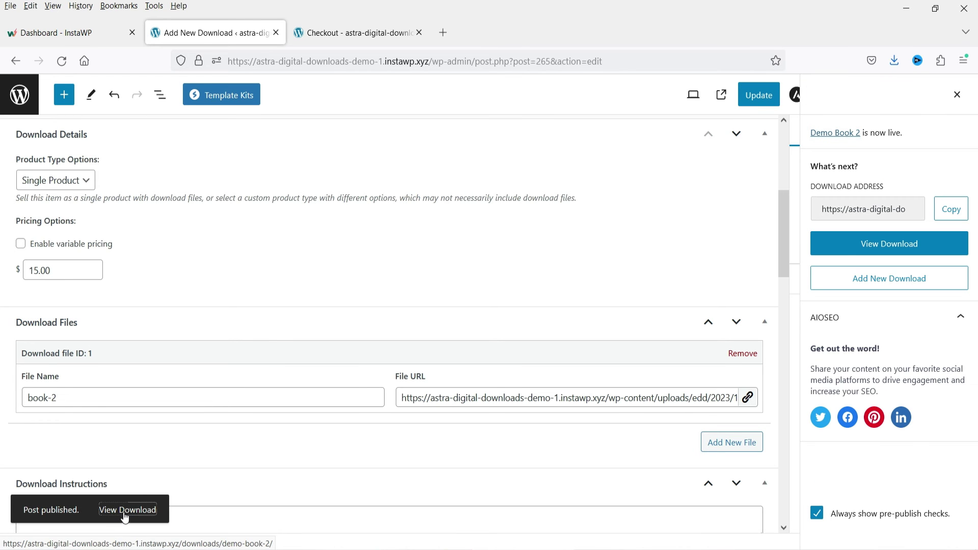
pyautogui.click(116, 509)
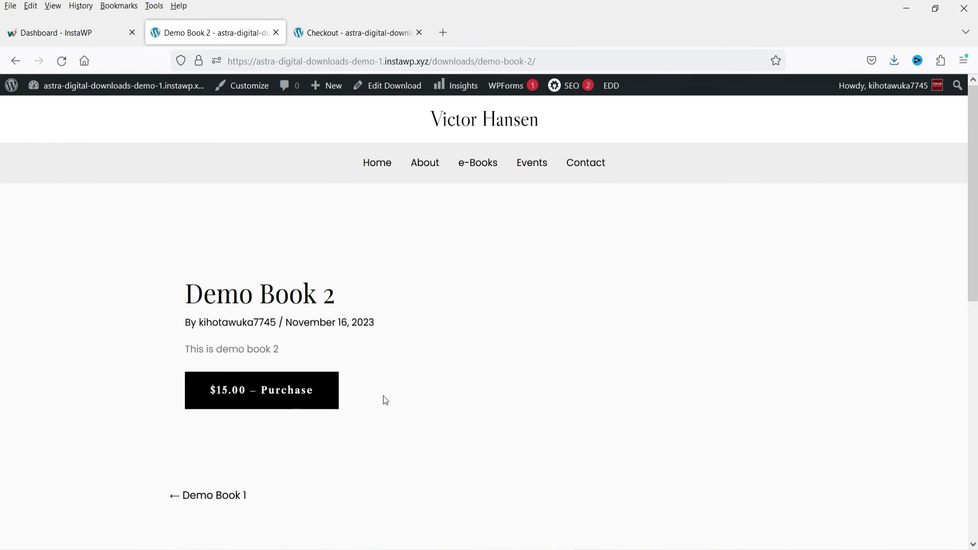
pyautogui.click(226, 501)
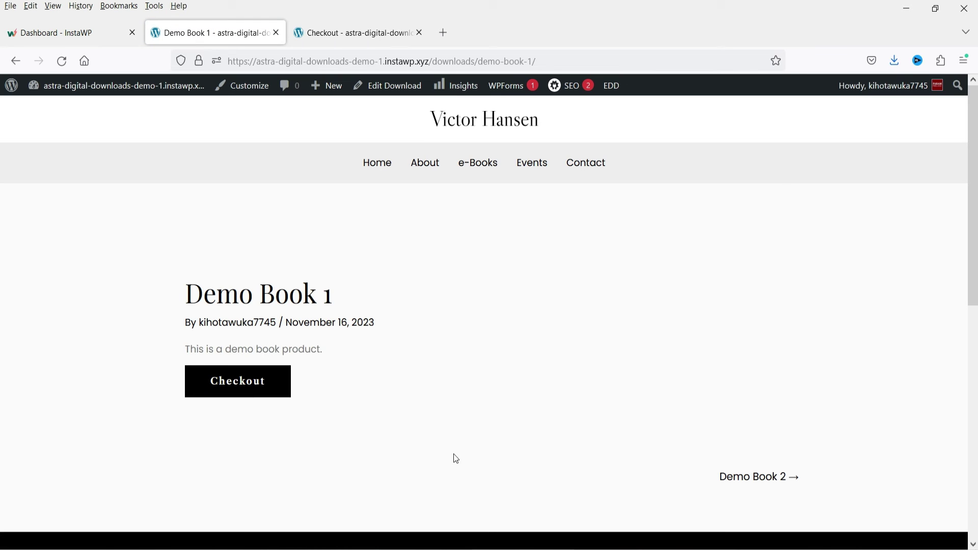
pyautogui.click(760, 484)
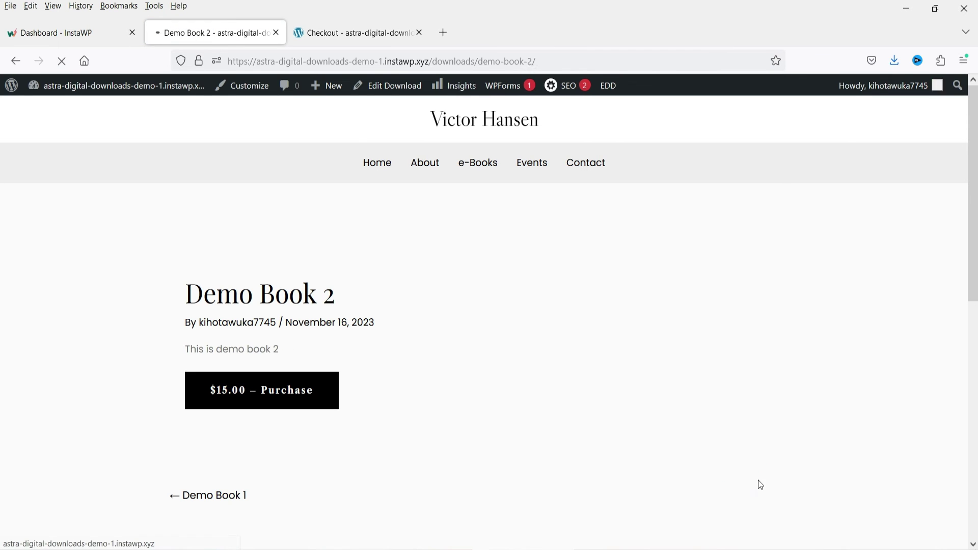
# - Load the Downloads storefront listing by removing demo-book-2/ from the address
pyautogui.moveTo(481, 62); pyautogui.dragTo(537, 61)
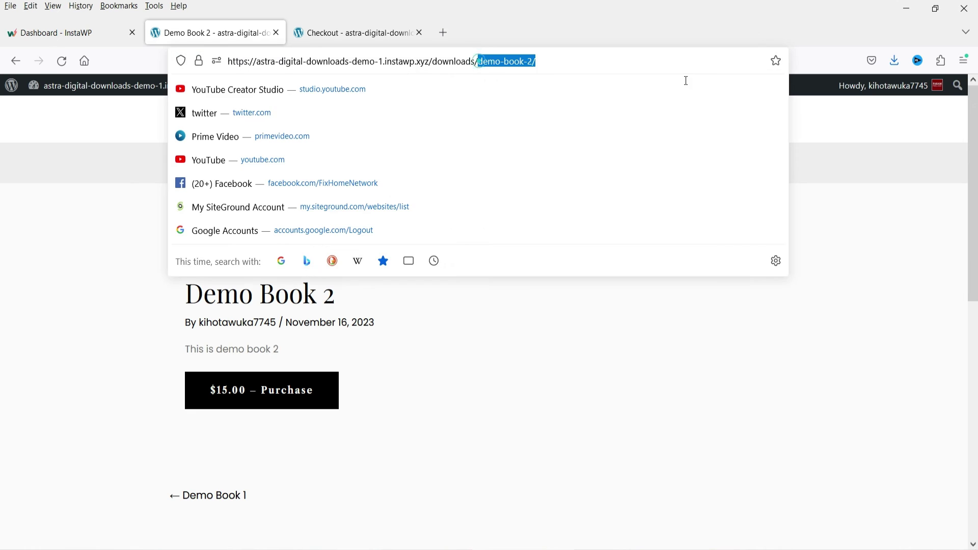
pyautogui.press('BackSpace')
pyautogui.press('Return')
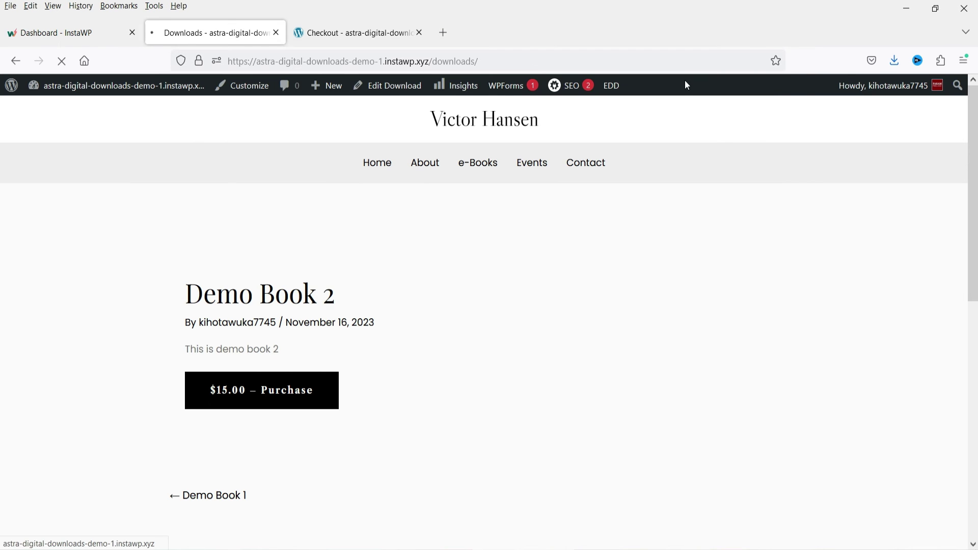
pyautogui.scroll(-3, 442, 208)
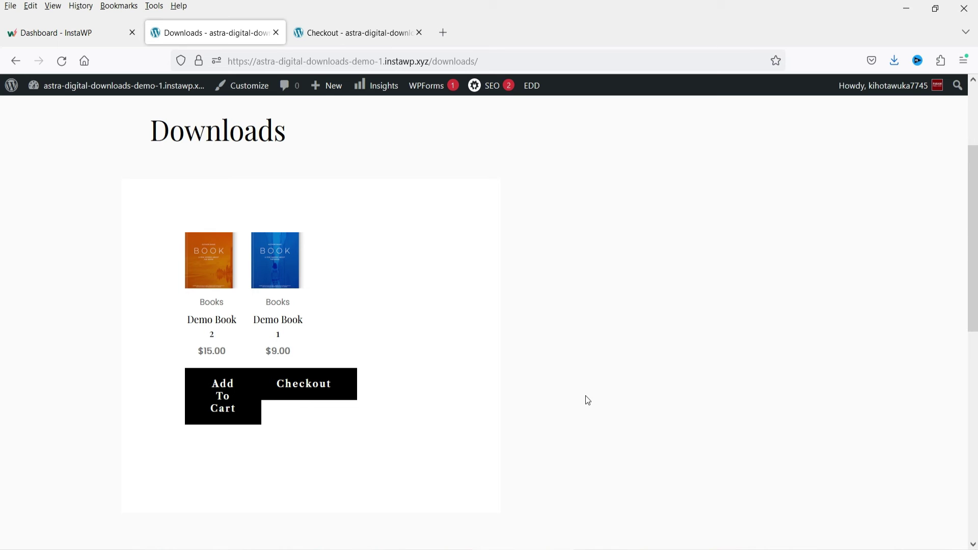
# - Check the Checkout tab, then go to the admin Dashboard via the site name menu
pyautogui.click(319, 32)
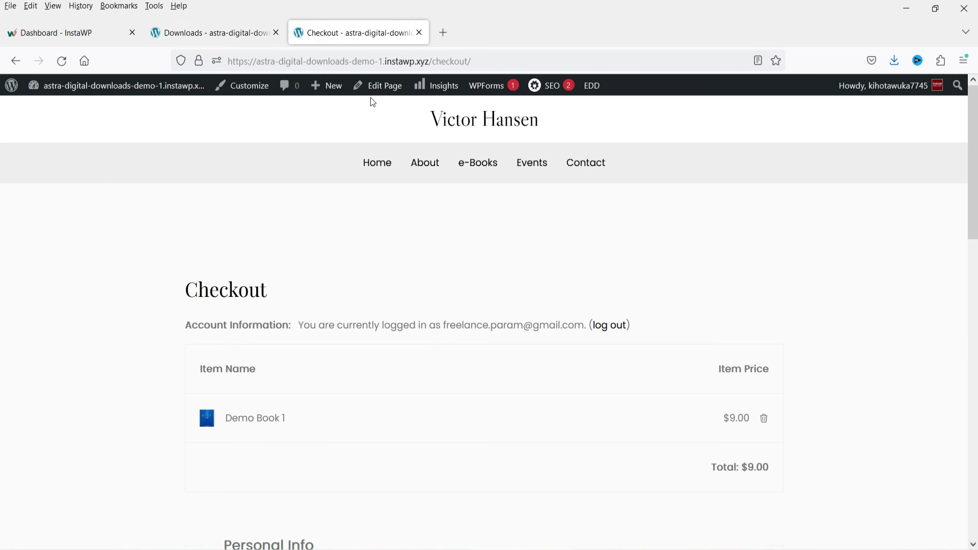
pyautogui.moveTo(7, 95)
pyautogui.moveTo(46, 96)
pyautogui.click(55, 113)
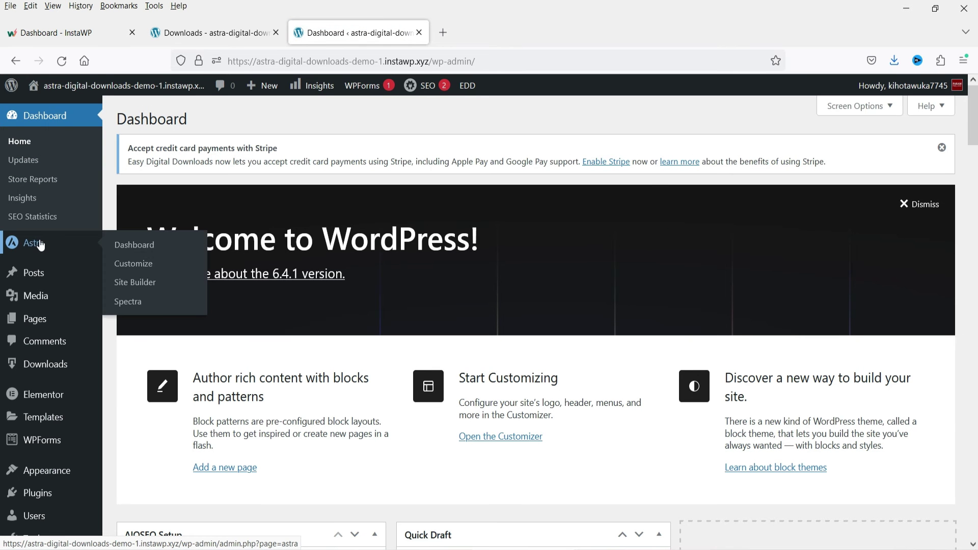
# - Browse the Astra theme admin page's Pro modules
pyautogui.click(41, 245)
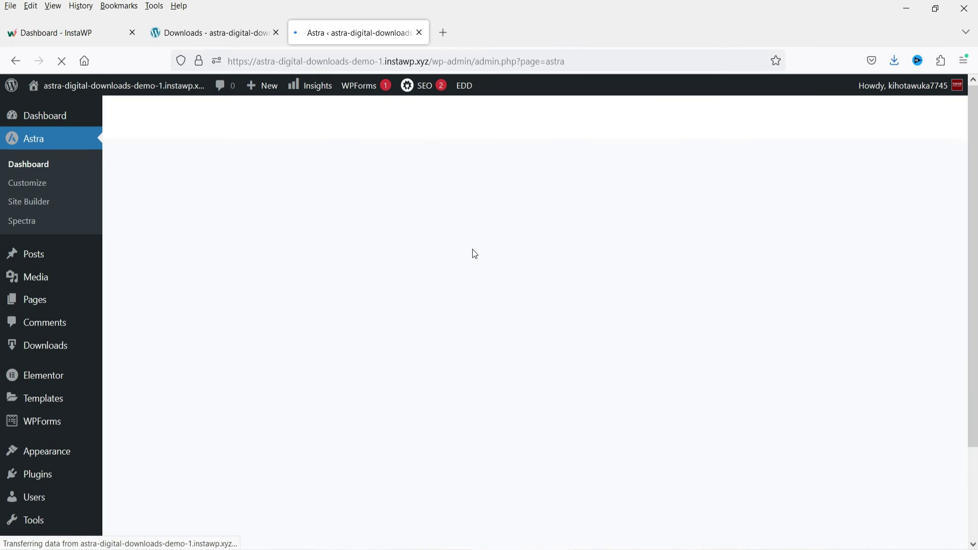
pyautogui.scroll(-10, 463, 241)
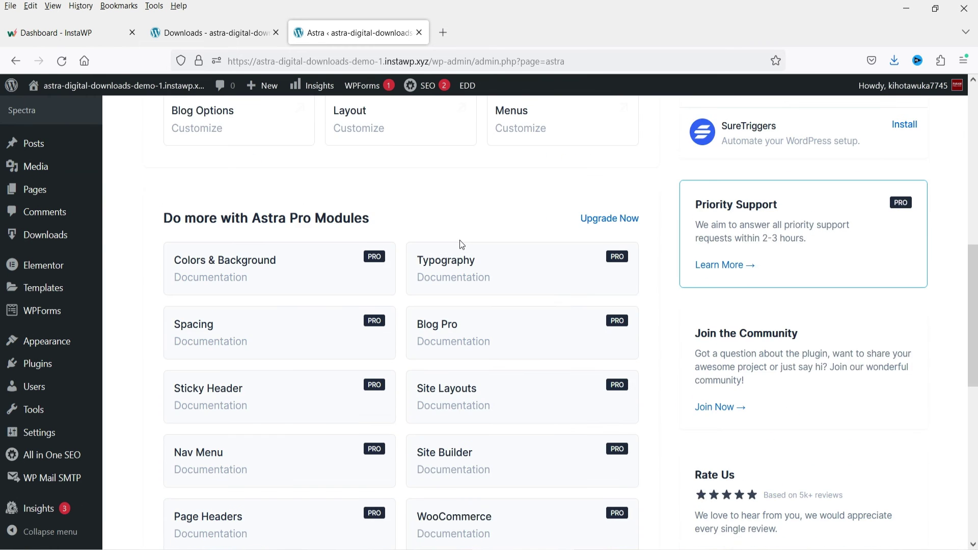
pyautogui.scroll(-4, 461, 244)
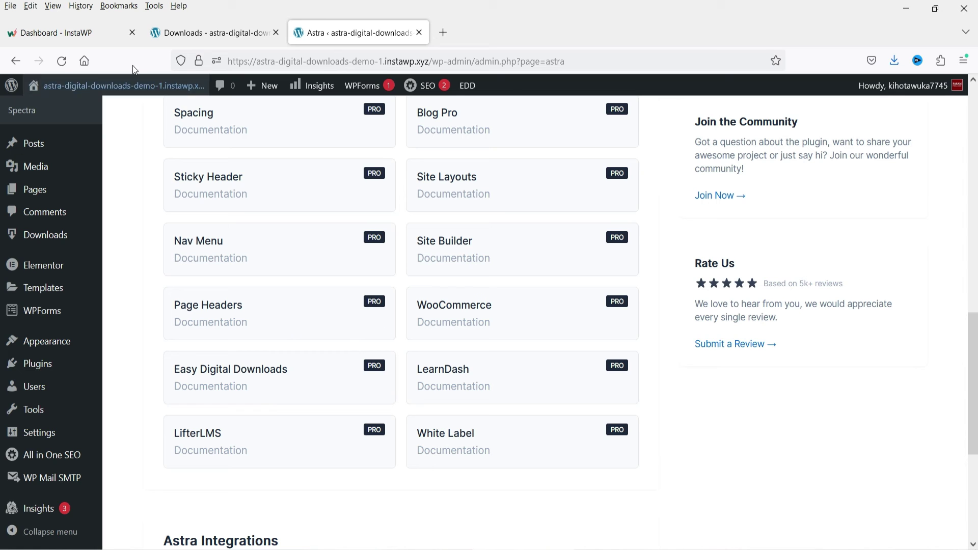
# - Open Demo Book 2 from the Downloads storefront and go to Edit Download
pyautogui.click(183, 31)
pyautogui.scroll(3, 290, 331)
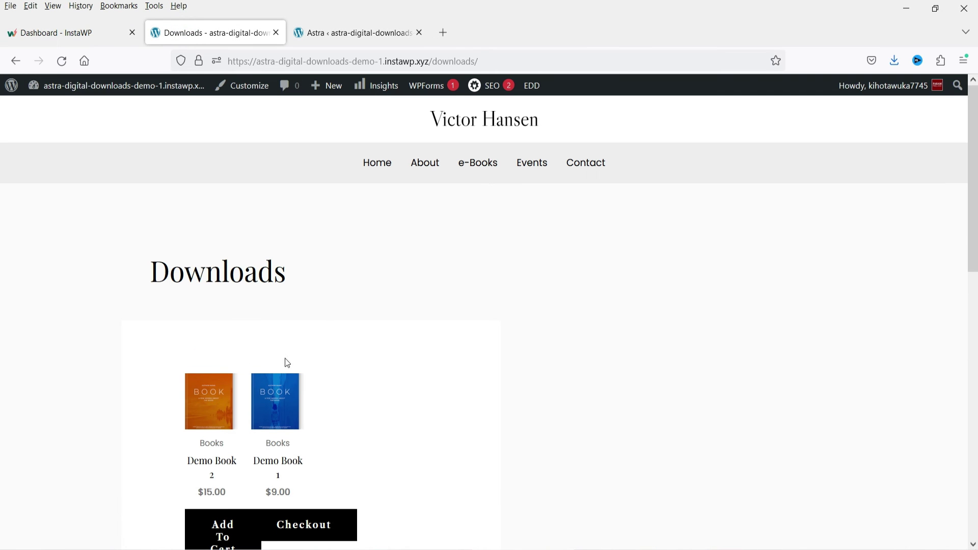
pyautogui.click(196, 434)
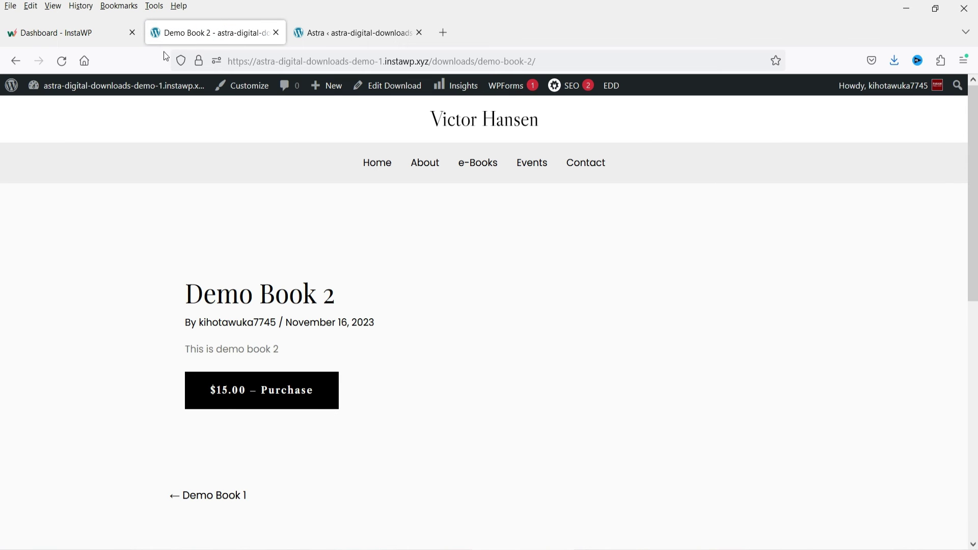
pyautogui.click(345, 28)
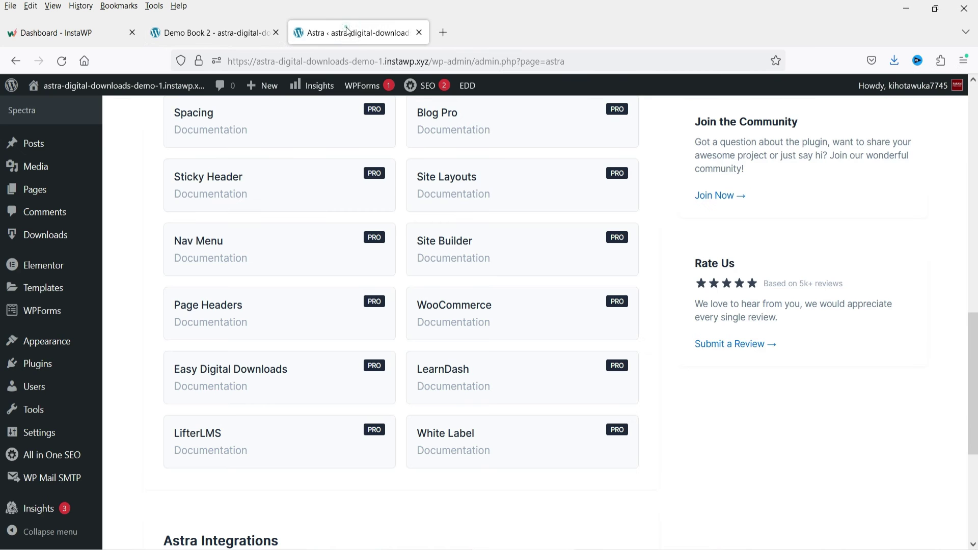
pyautogui.click(194, 30)
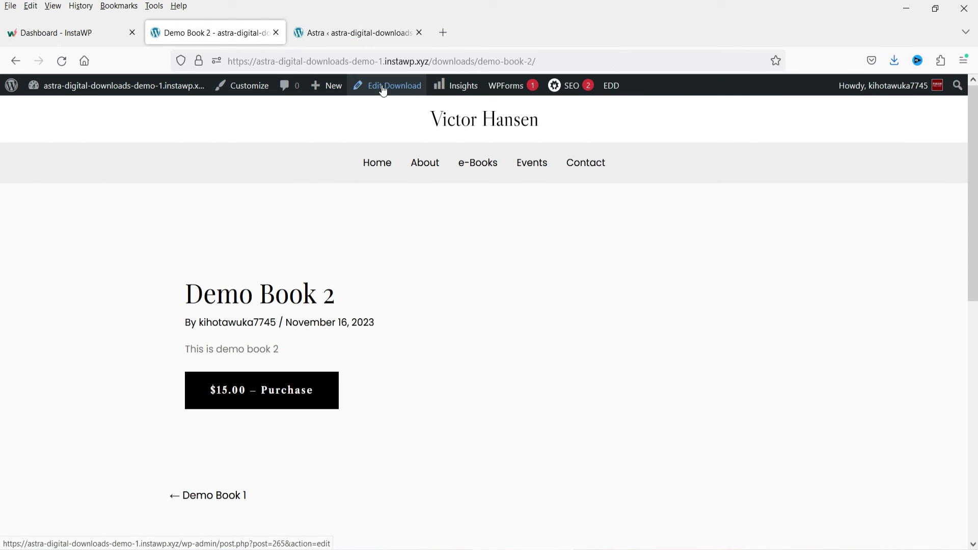
pyautogui.click(400, 90)
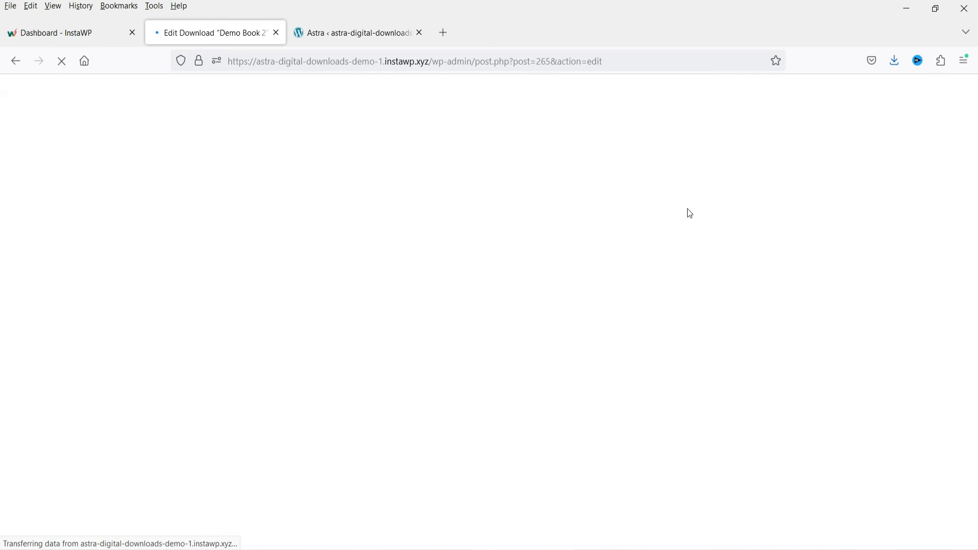
# - Insert the orange book cover from the Media Library as an Image block below the description
pyautogui.scroll(-5, 935, 275)
pyautogui.scroll(-4, 861, 353)
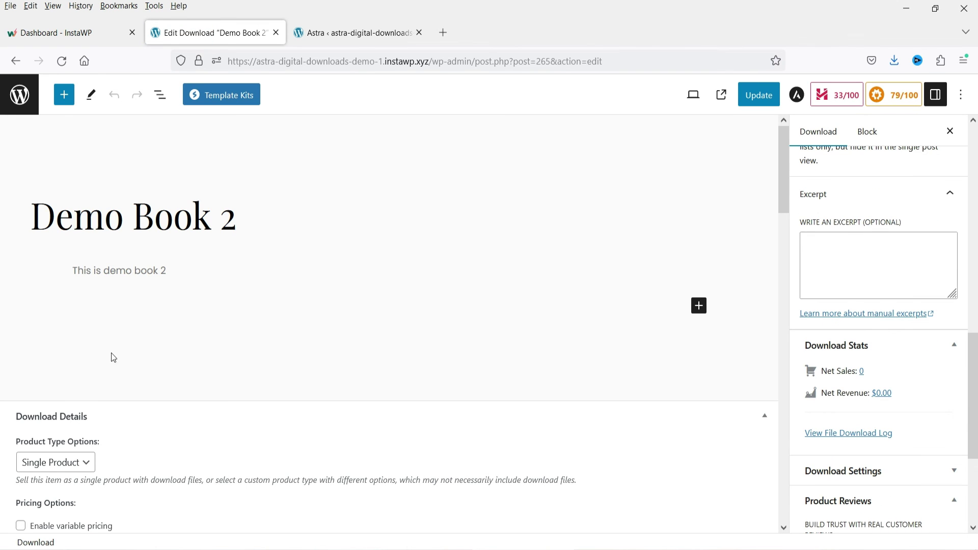
pyautogui.click(198, 280)
pyautogui.press('Return')
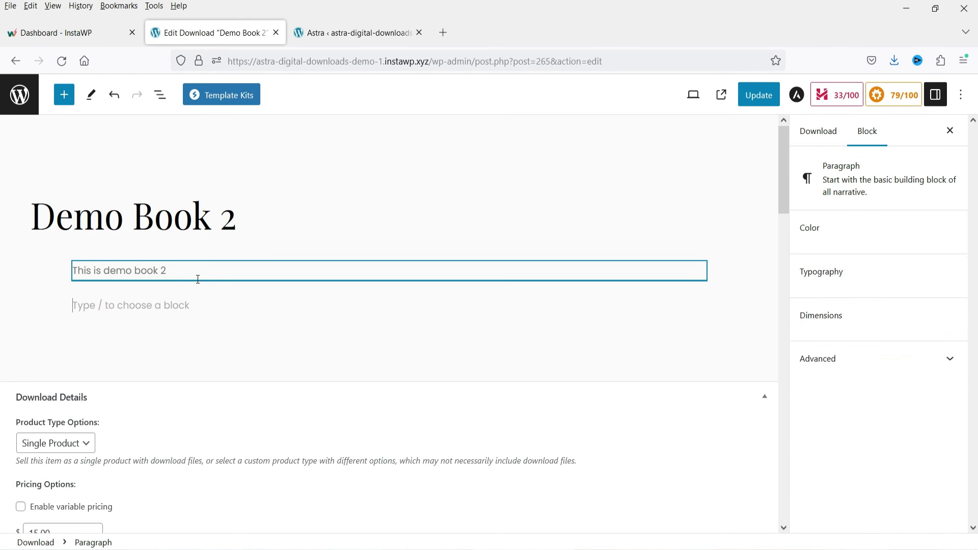
pyautogui.click(701, 310)
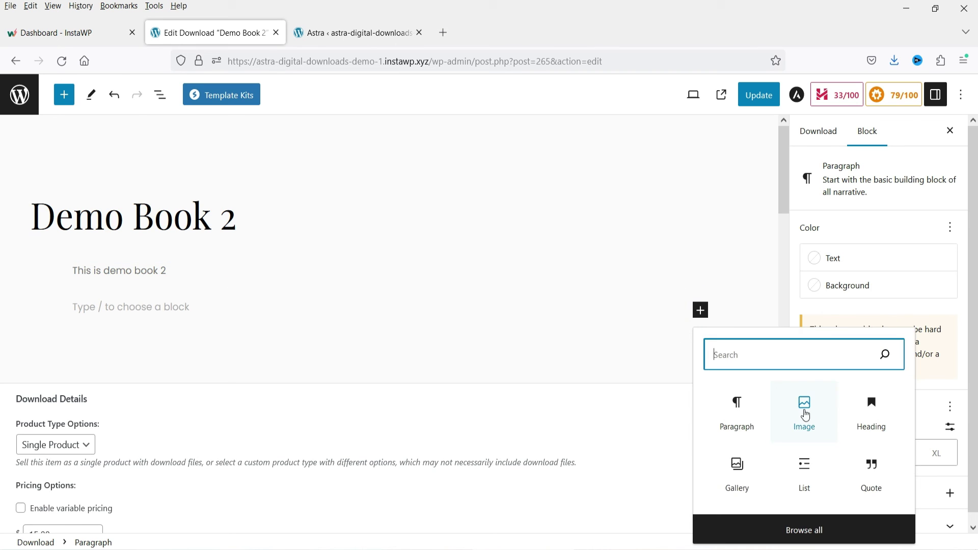
pyautogui.click(824, 426)
pyautogui.click(156, 371)
pyautogui.click(616, 342)
pyautogui.click(947, 519)
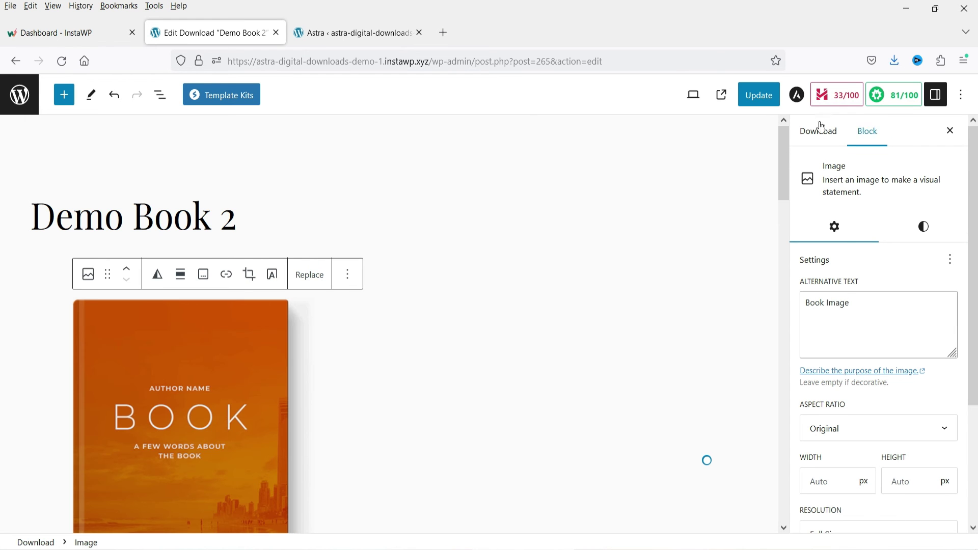
# - Update Demo Book 2 and view its live product page
pyautogui.click(759, 95)
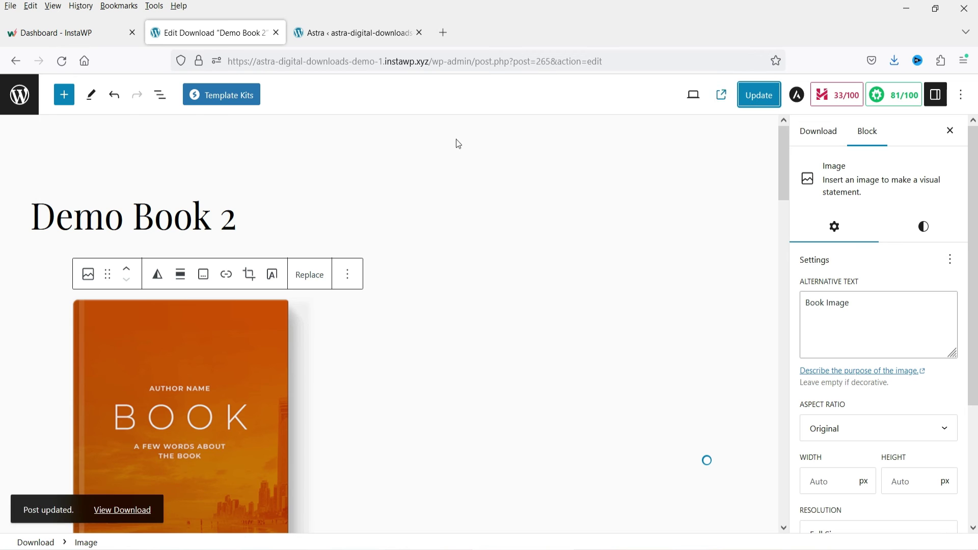
pyautogui.click(136, 510)
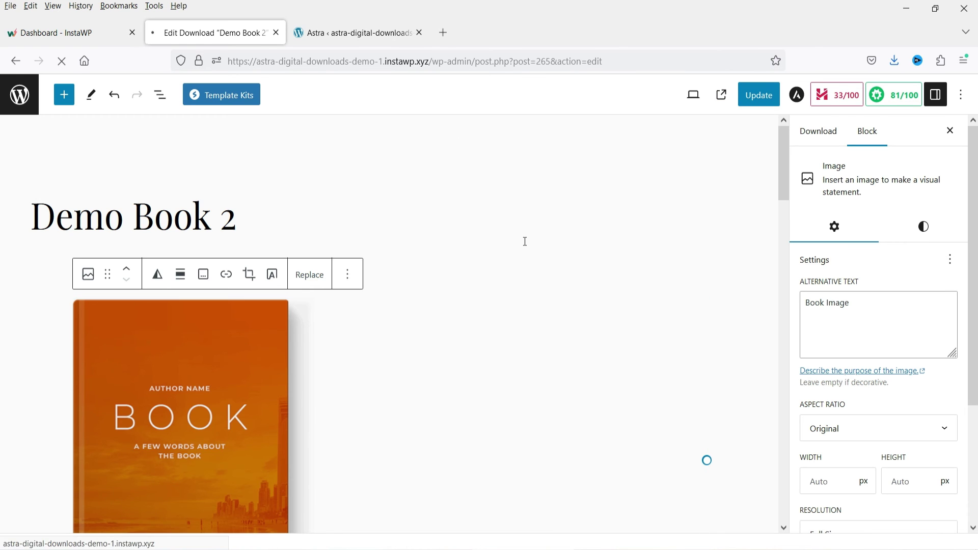
pyautogui.scroll(-3, 517, 245)
# - Add Demo Book 2 to the cart with the $15.00 Purchase button and proceed to Checkout
pyautogui.scroll(-4, 377, 272)
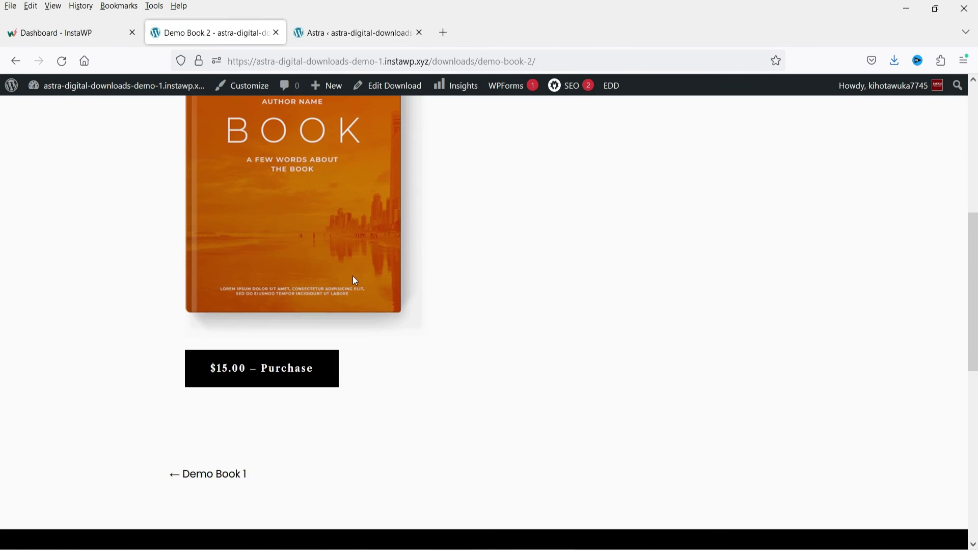
pyautogui.scroll(6, 356, 280)
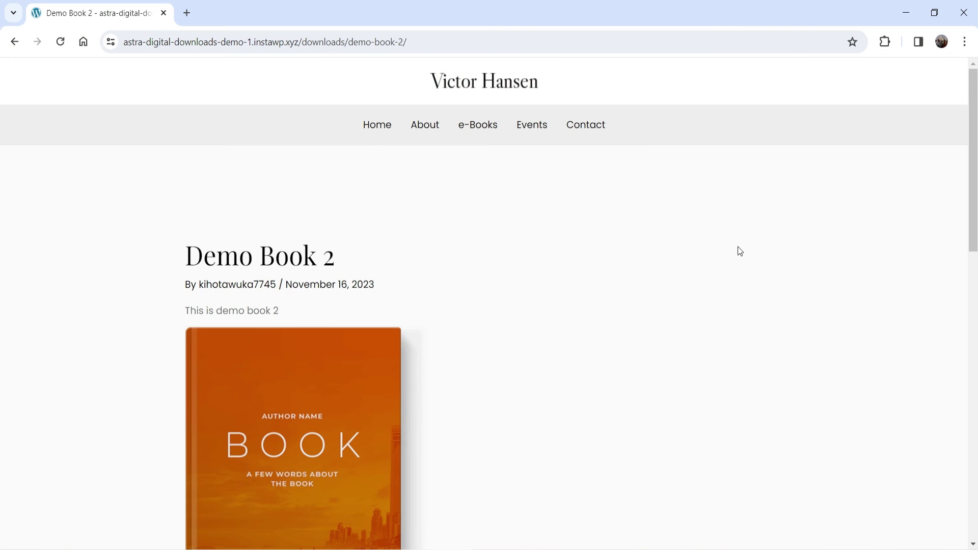
pyautogui.scroll(-4, 739, 249)
pyautogui.scroll(4, 651, 200)
pyautogui.scroll(-4, 633, 195)
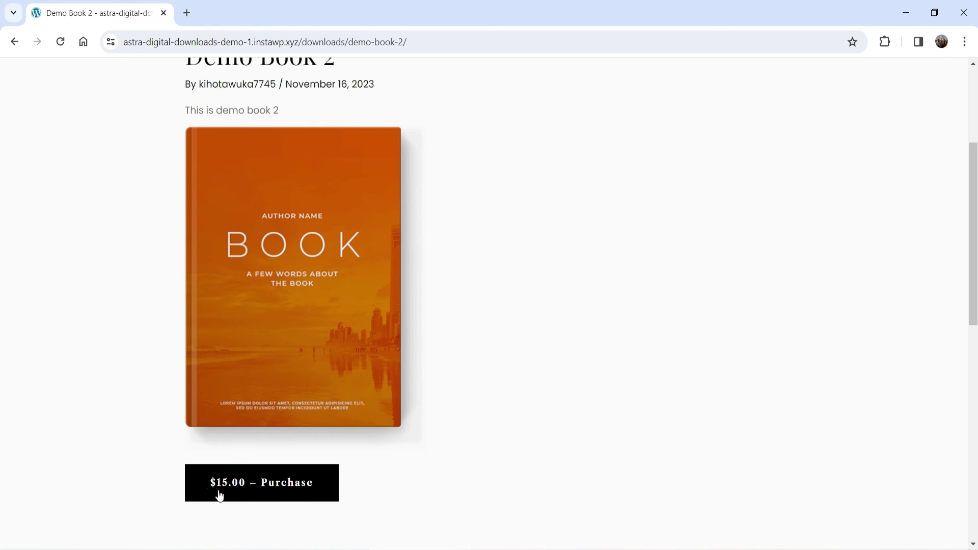
pyautogui.click(241, 485)
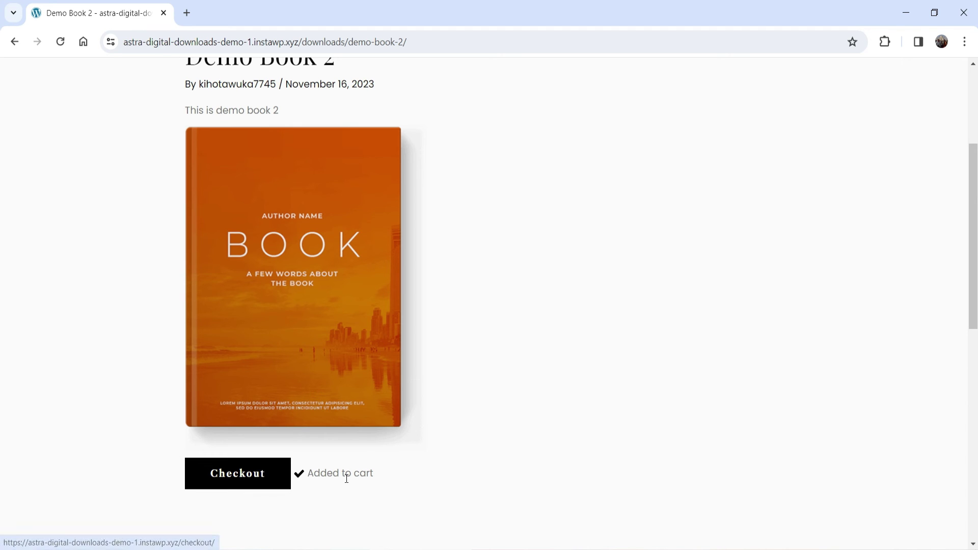
pyautogui.scroll(4, 582, 341)
pyautogui.scroll(-6, 555, 314)
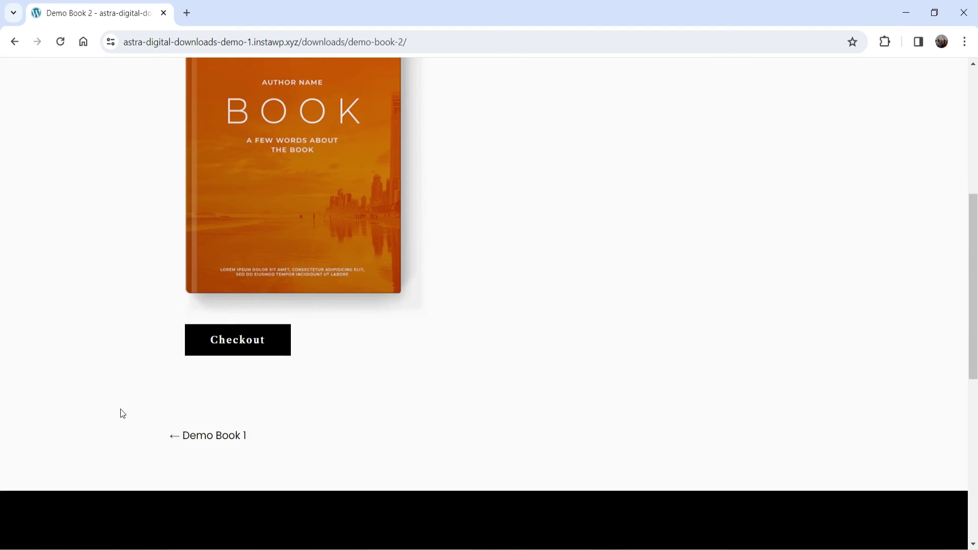
pyautogui.click(223, 345)
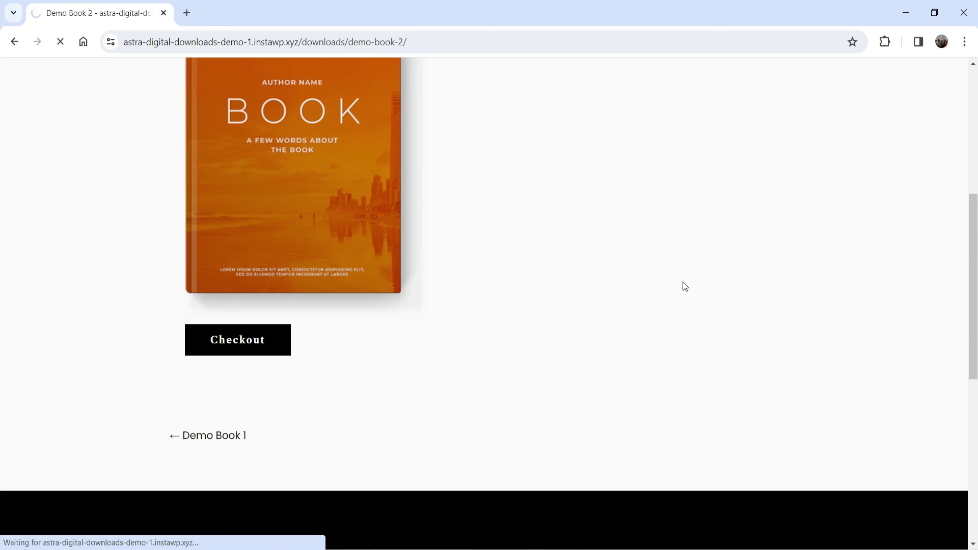
pyautogui.scroll(-4, 189, 152)
# - Autofill the buyer's e-mail, enter their first and last name, and submit the purchase
pyautogui.scroll(-1, 459, 186)
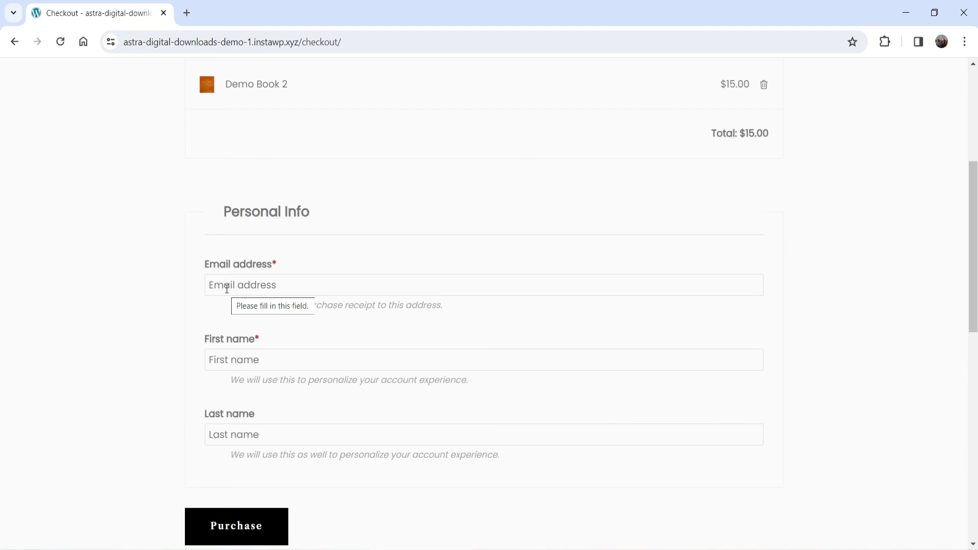
pyautogui.click(245, 359)
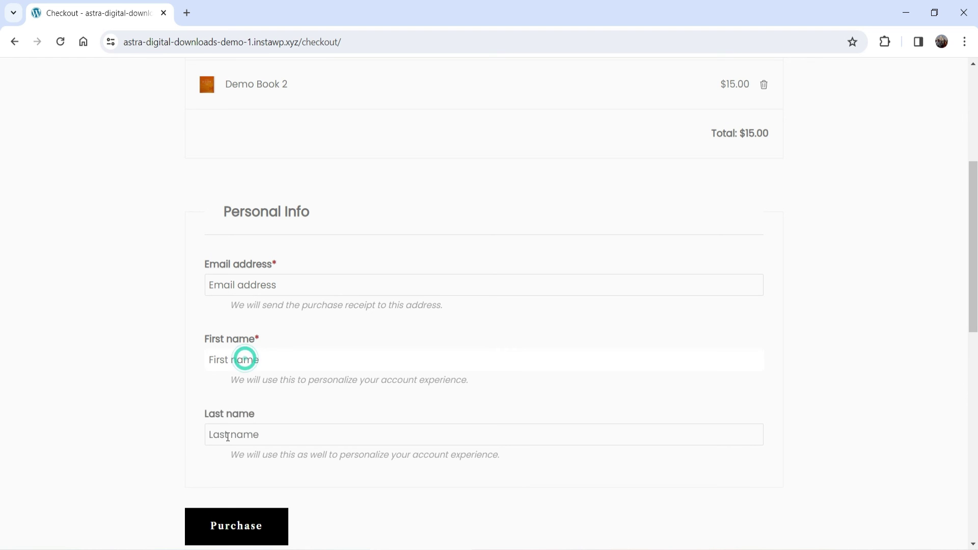
pyautogui.click(277, 284)
pyautogui.click(346, 317)
pyautogui.click(271, 360)
pyautogui.press('Tab')
pyautogui.scroll(-3, 260, 377)
pyautogui.click(252, 394)
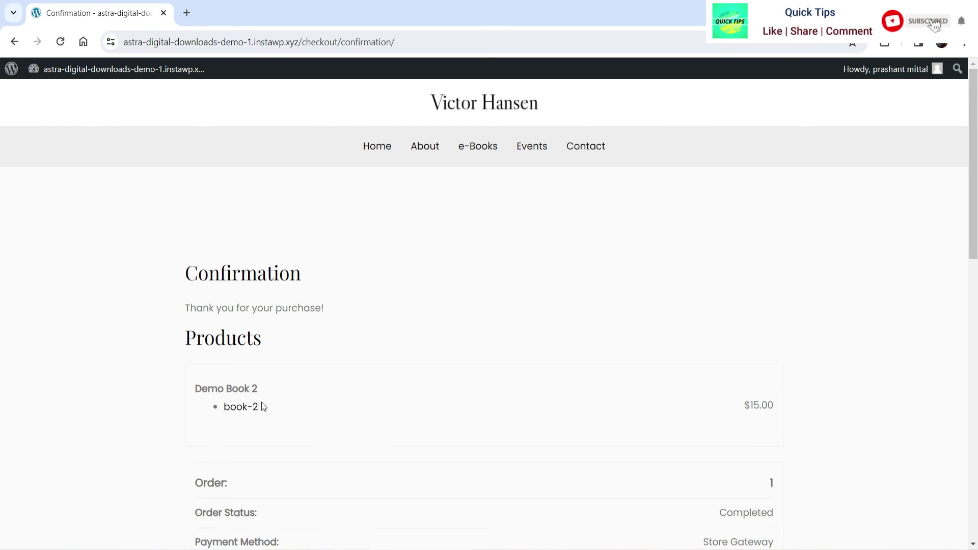
# - Click the book-2 download link, cancel the Save As dialog, and open the link again
pyautogui.click(249, 412)
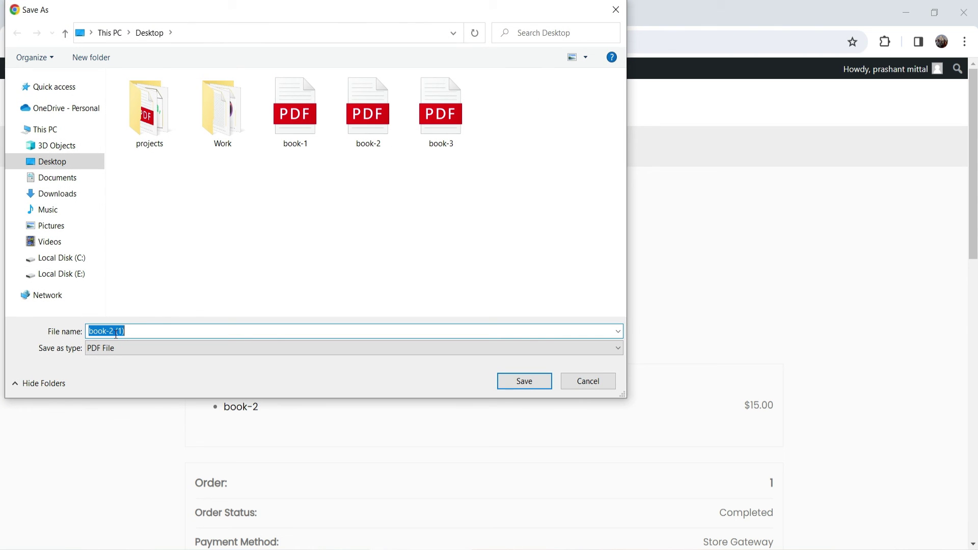
pyautogui.click(600, 385)
pyautogui.scroll(-2, 864, 323)
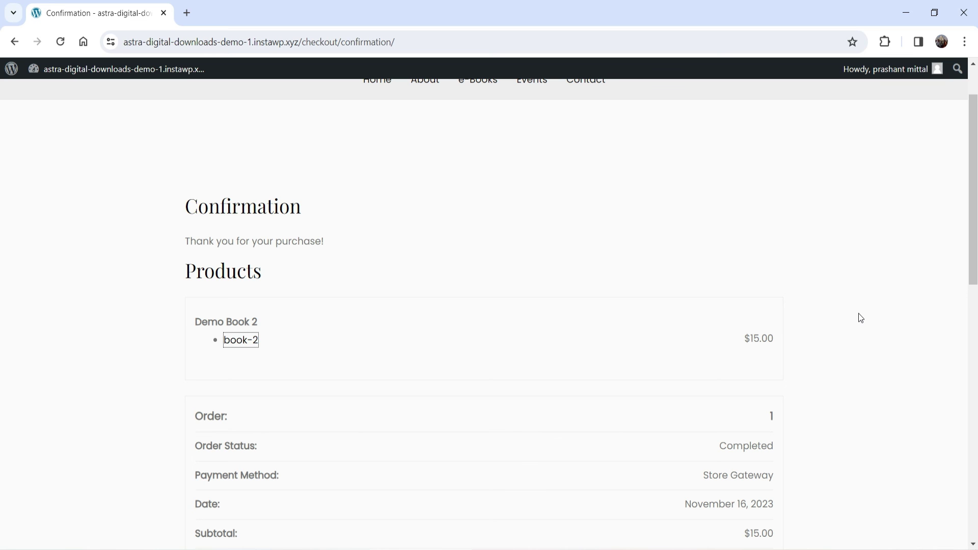
pyautogui.click(249, 341)
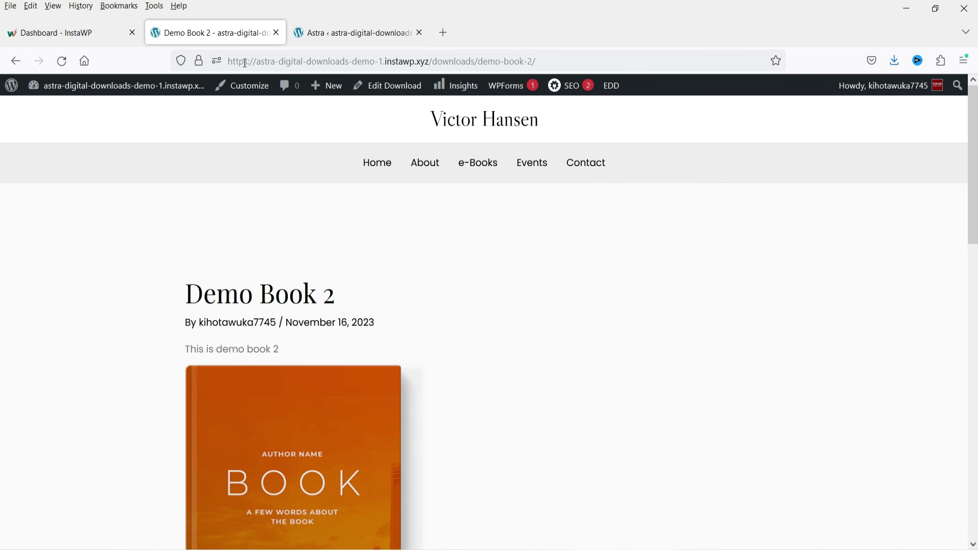
# - Go to the All Pages list in the admin dashboard
pyautogui.click(326, 41)
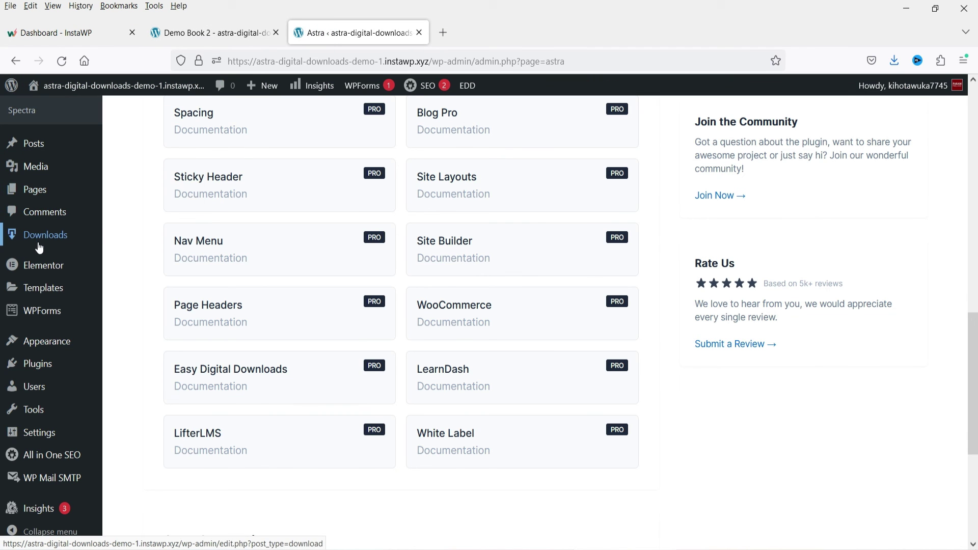
pyautogui.click(35, 189)
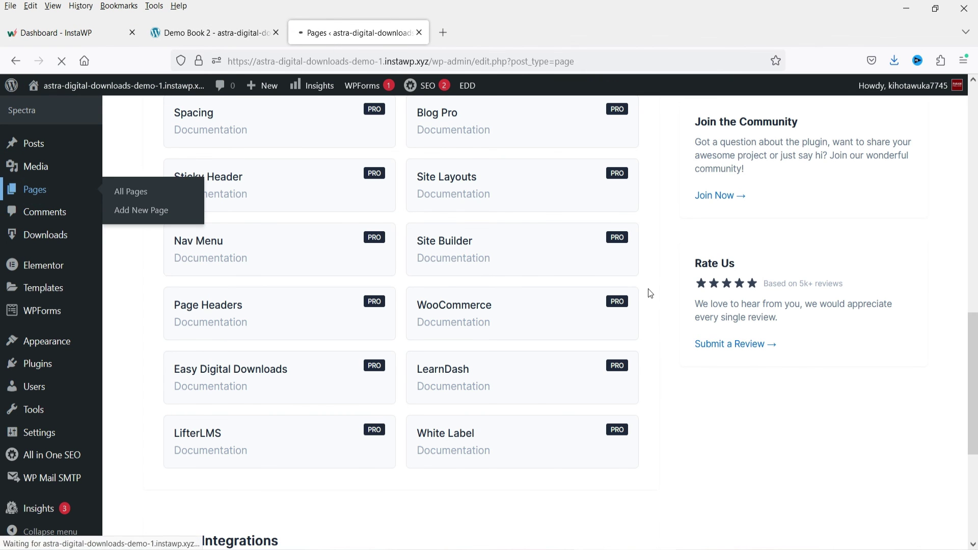
pyautogui.scroll(-7, 650, 294)
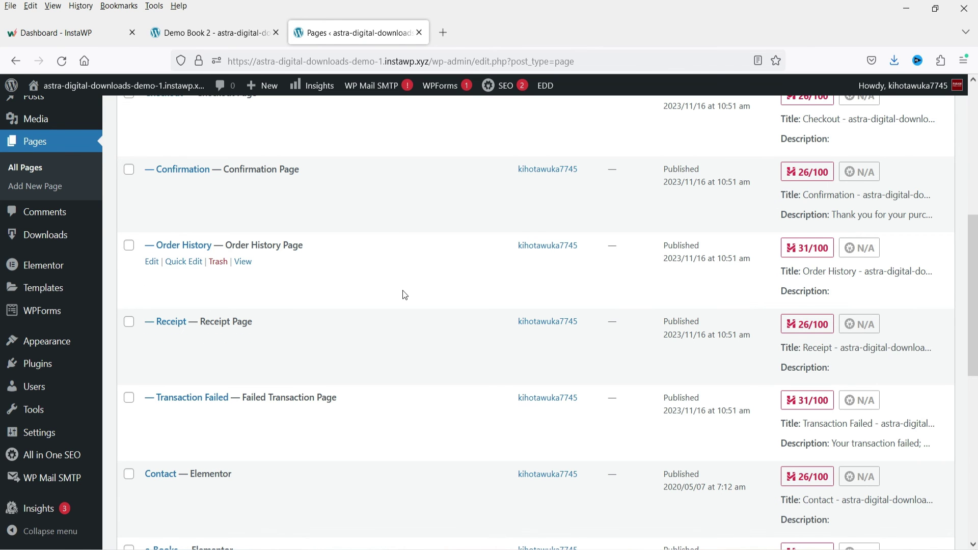
pyautogui.scroll(-1, 405, 292)
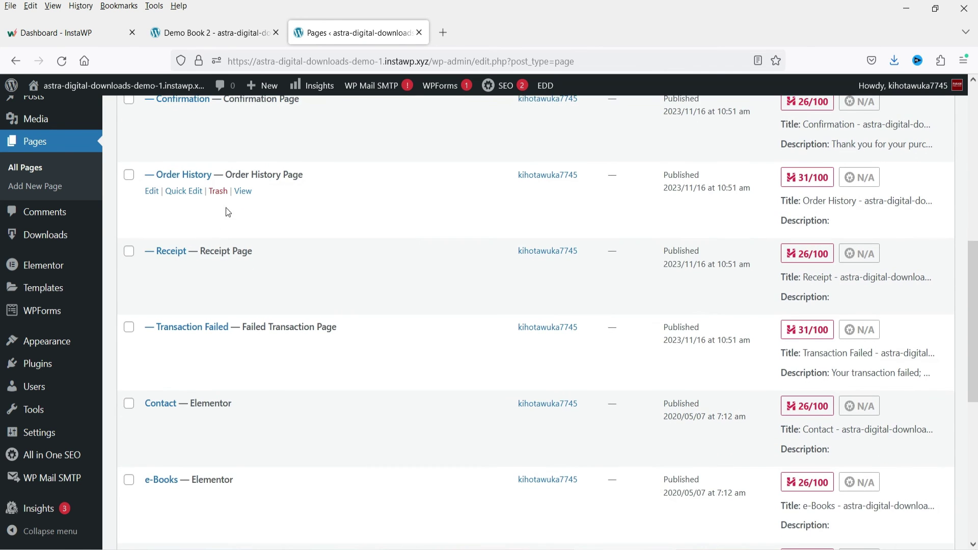
# - Copy the Order History page's link and open it in a new tab
pyautogui.rightClick(246, 195)
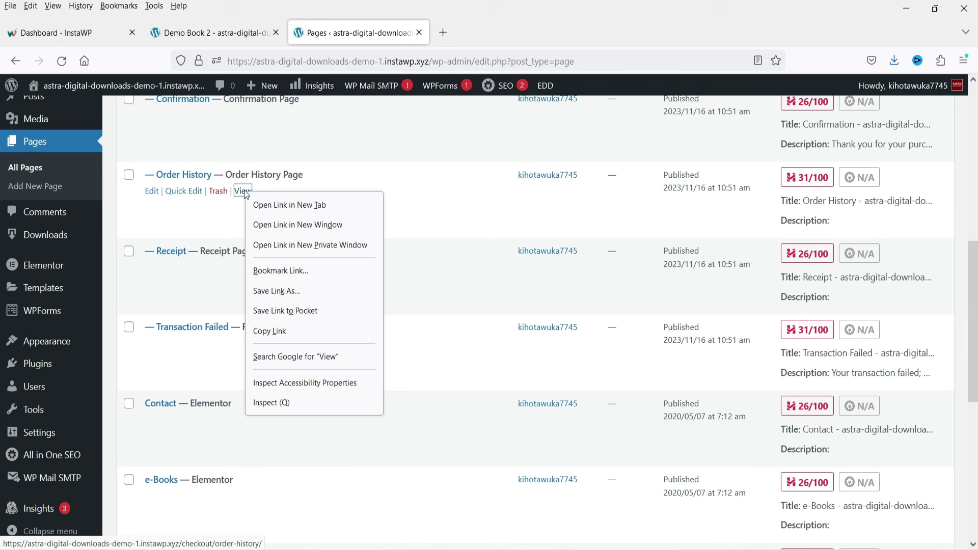
pyautogui.click(313, 329)
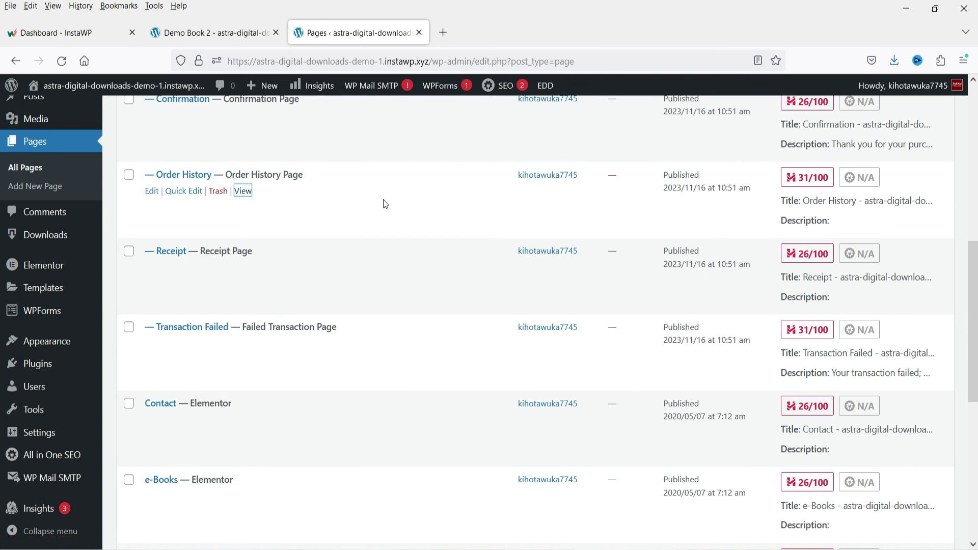
pyautogui.rightClick(244, 197)
pyautogui.click(280, 206)
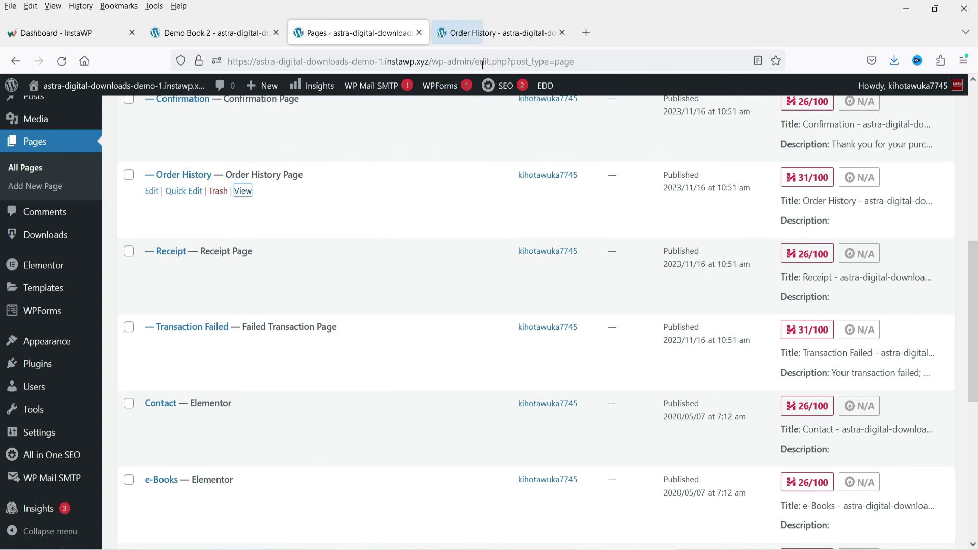
pyautogui.click(490, 33)
pyautogui.click(331, 33)
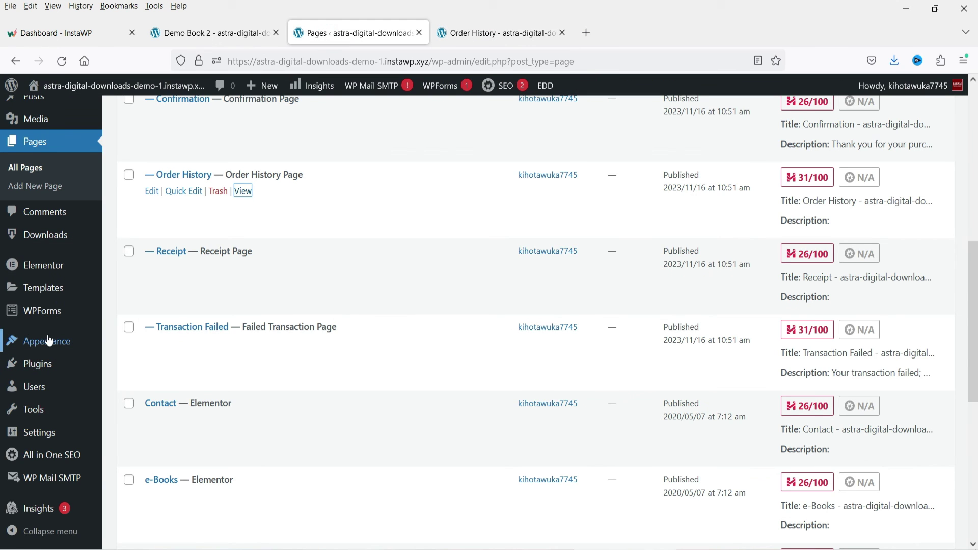
# - Add a 'My Books' custom link with the pasted order-history URL to the menu and save
pyautogui.moveTo(149, 381)
pyautogui.click(134, 400)
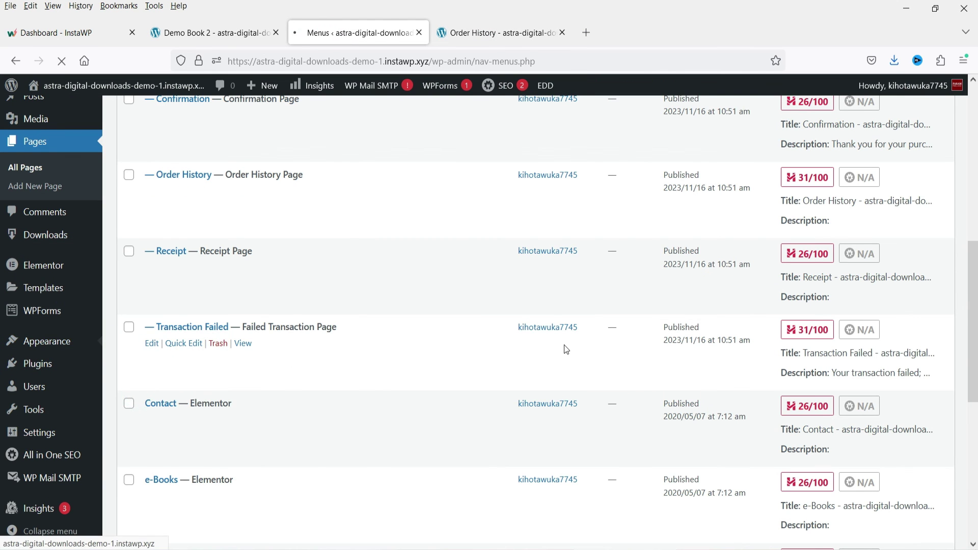
pyautogui.scroll(-7, 509, 369)
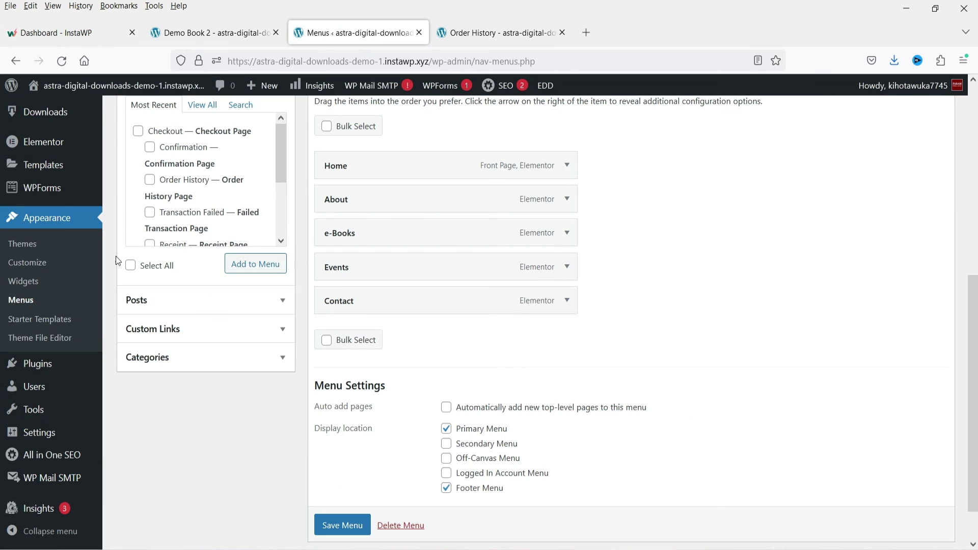
pyautogui.click(258, 331)
pyautogui.tripleClick(219, 168)
pyautogui.hotkey('ctrl', 'v')
pyautogui.click(207, 193)
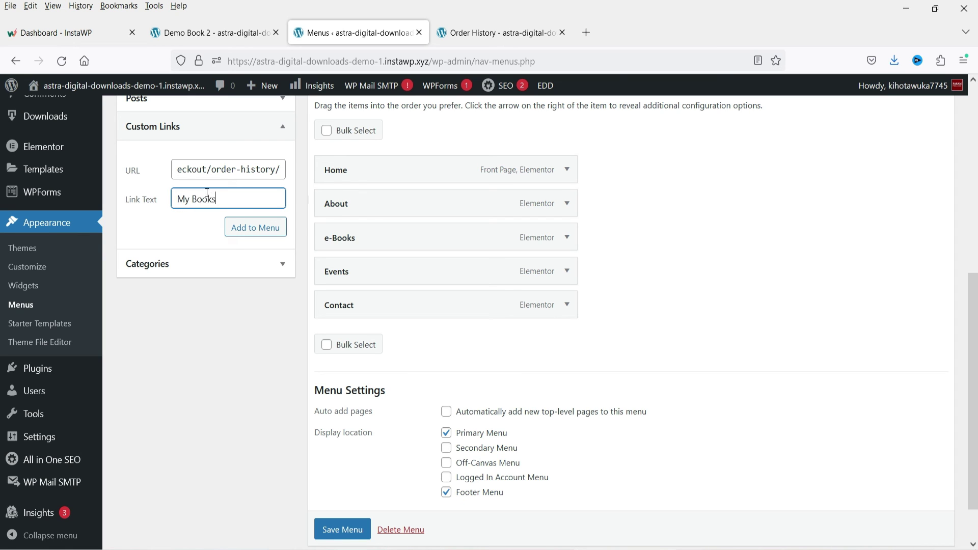
pyautogui.click(240, 227)
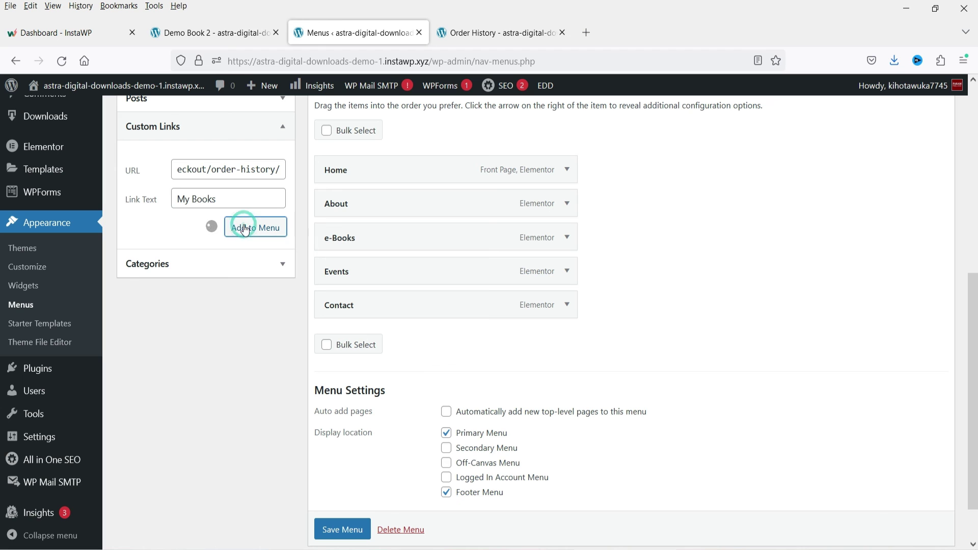
pyautogui.scroll(-2, 503, 386)
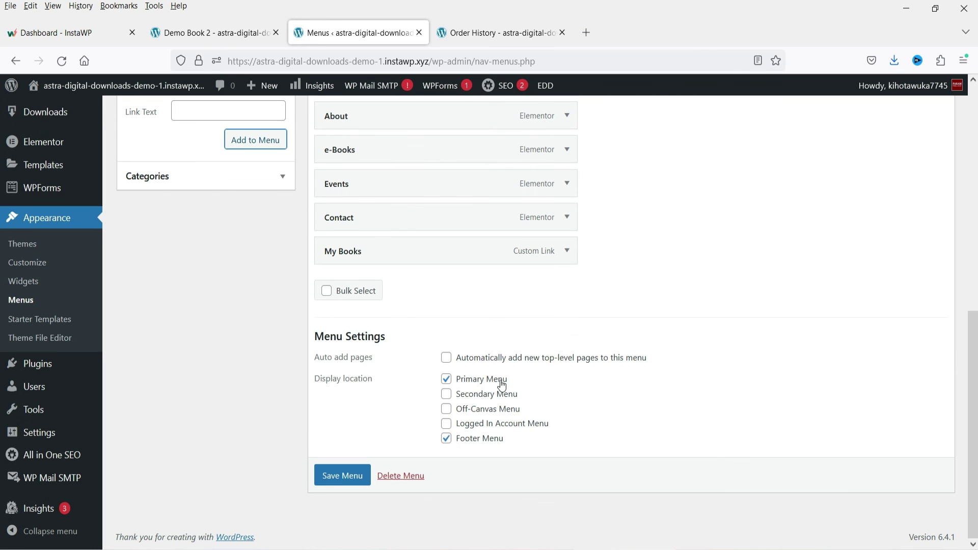
pyautogui.click(336, 477)
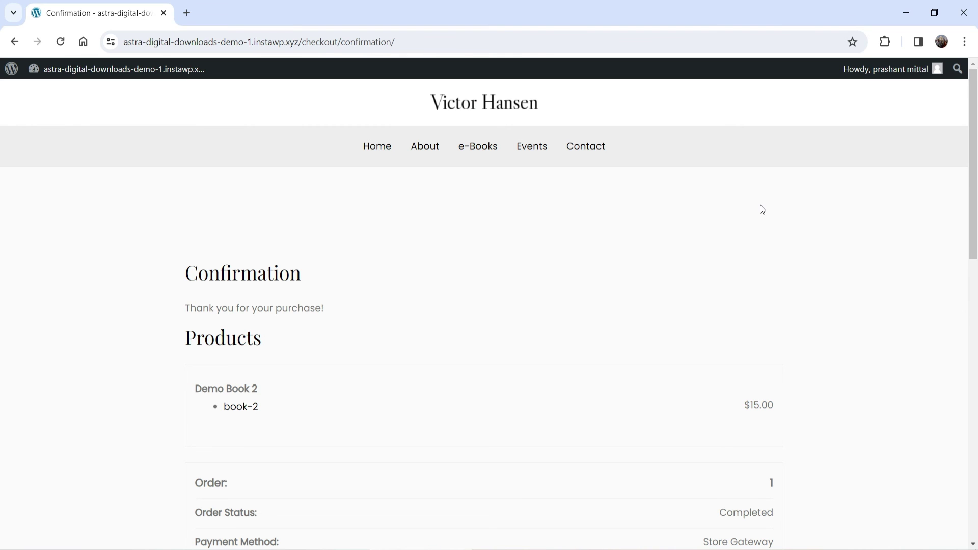
# - Reload the confirmation page and follow the new My Books menu link to Order History
pyautogui.click(761, 208)
pyautogui.click(60, 42)
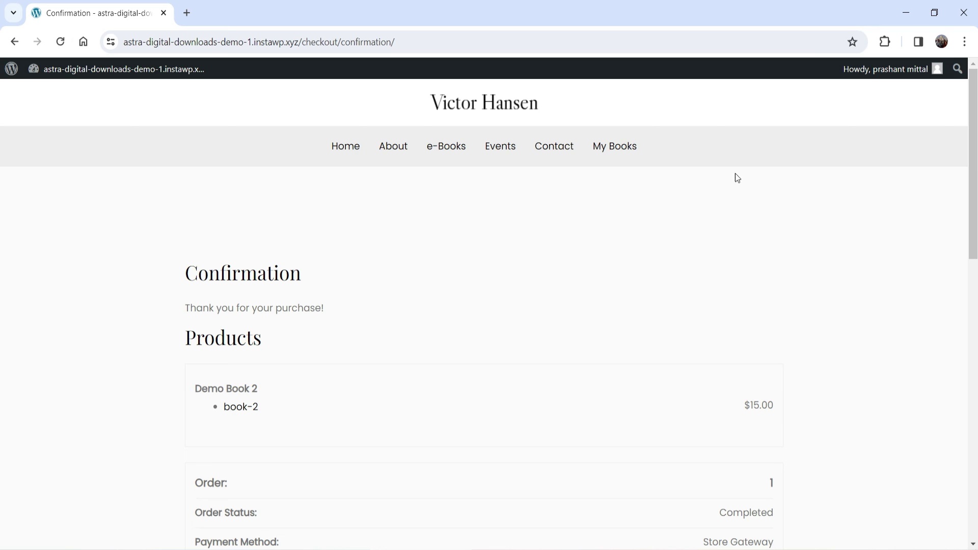
pyautogui.click(619, 146)
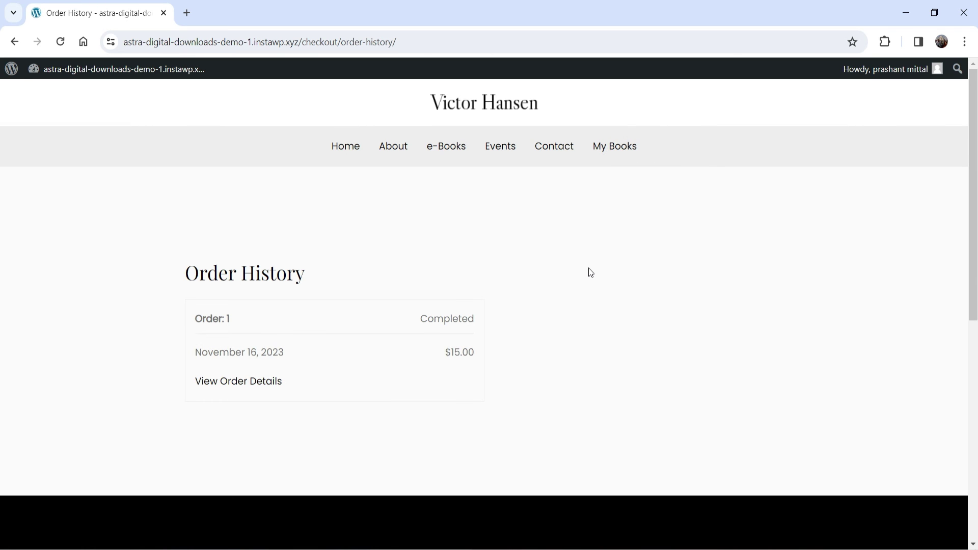
# - Open the View Order Details receipt for order 1 and scroll through it
pyautogui.click(224, 391)
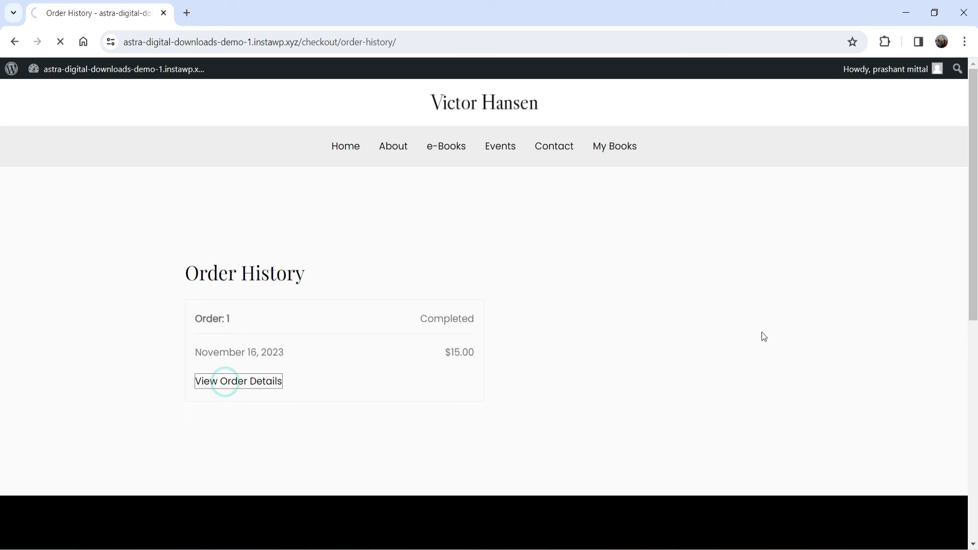
pyautogui.scroll(-4, 762, 337)
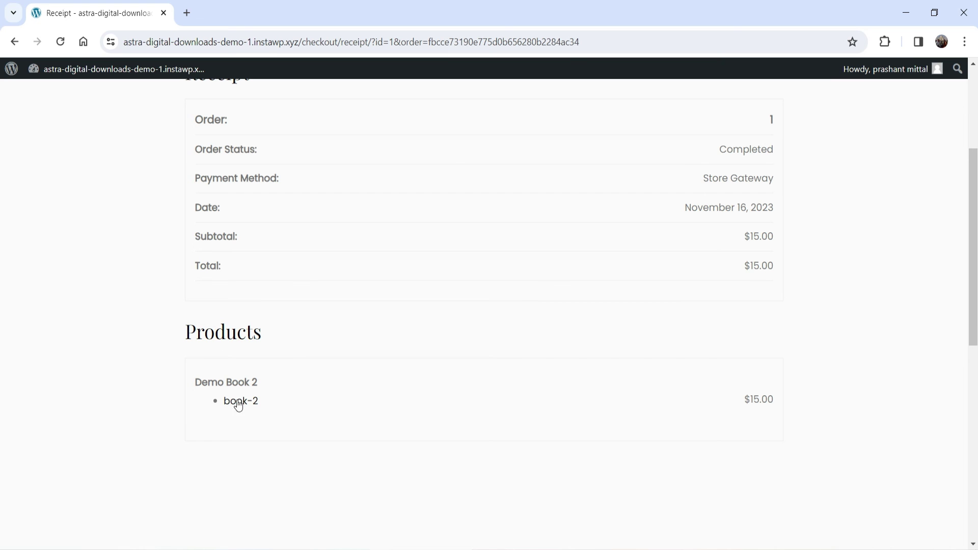
pyautogui.scroll(4, 285, 250)
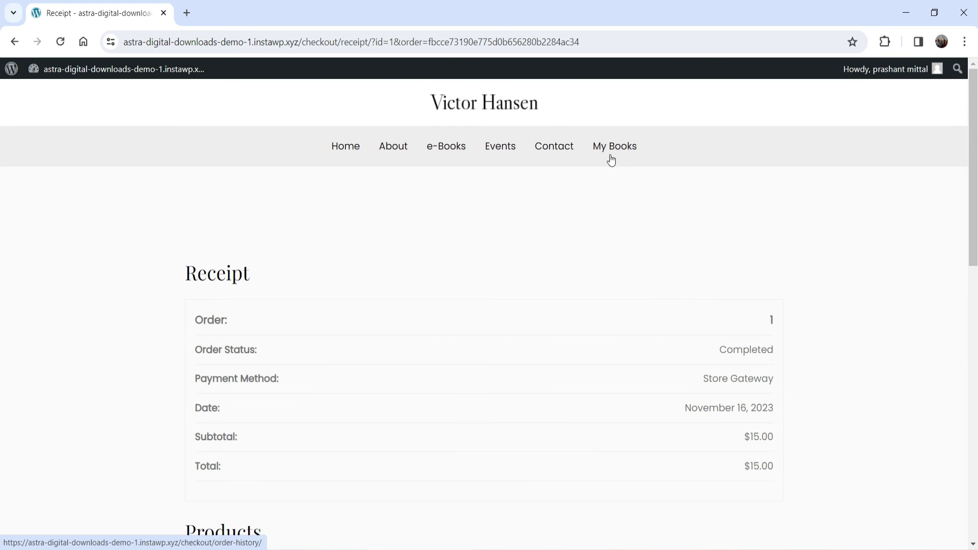